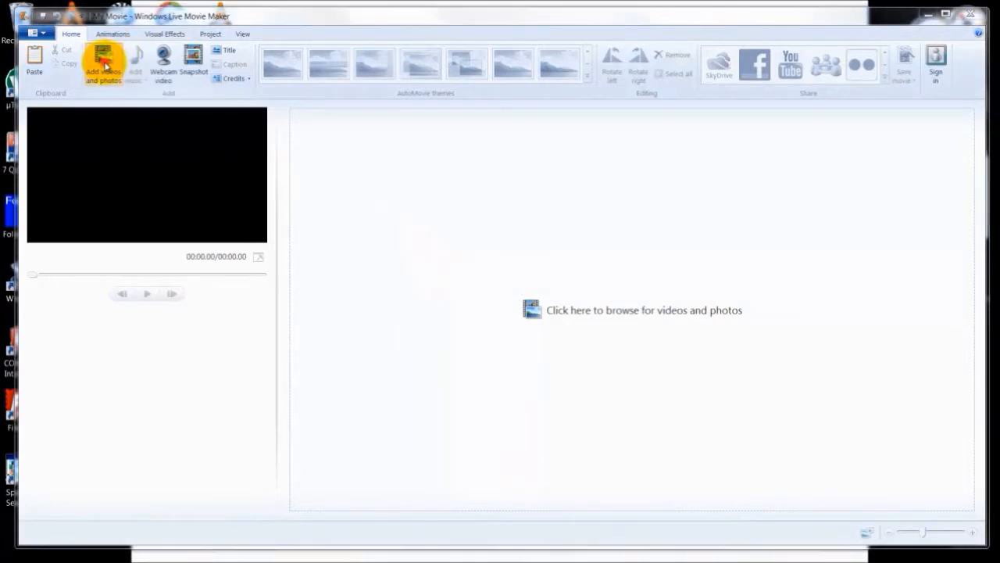
Add the video 00004 from the Videos library to the empty project
left_click(104, 66)
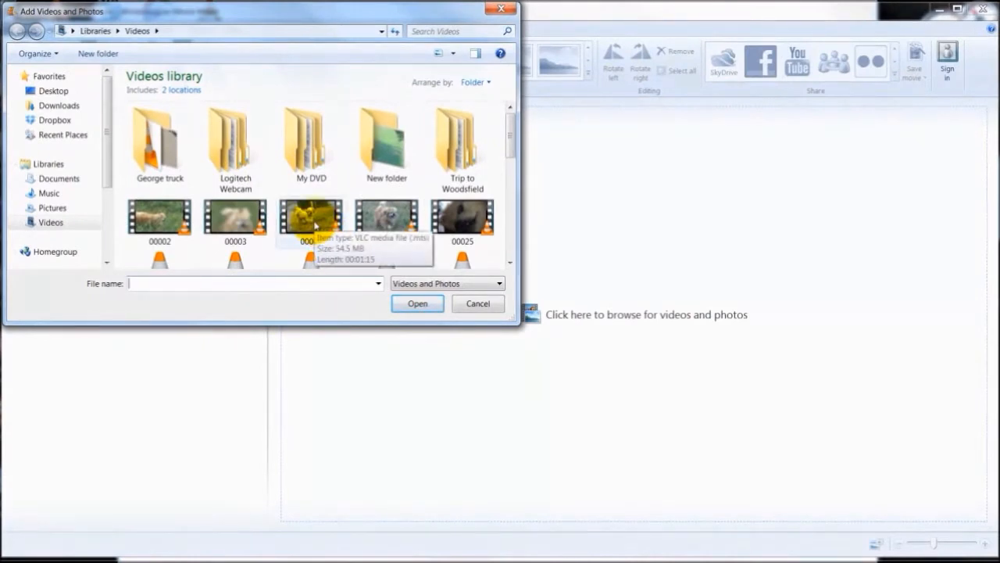
left_click(310, 224)
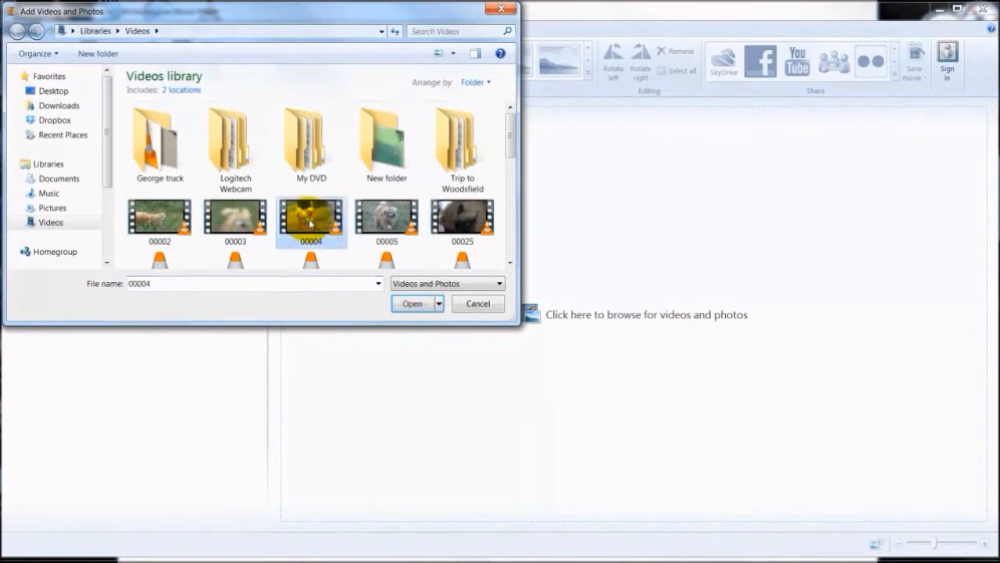
left_click(415, 306)
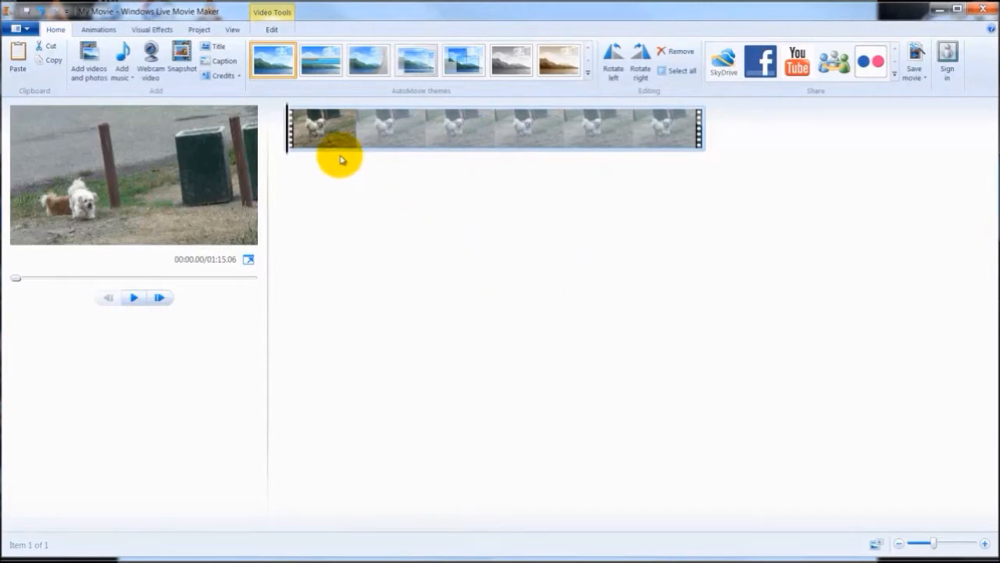
Play the clip from its beginning and split it at about 00:09.36
left_click(272, 29)
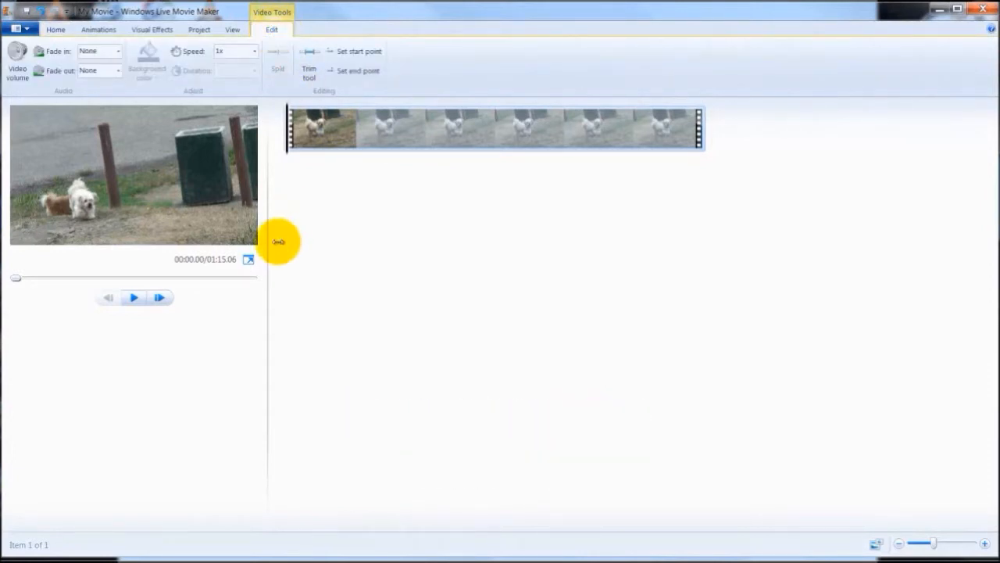
left_click(133, 298)
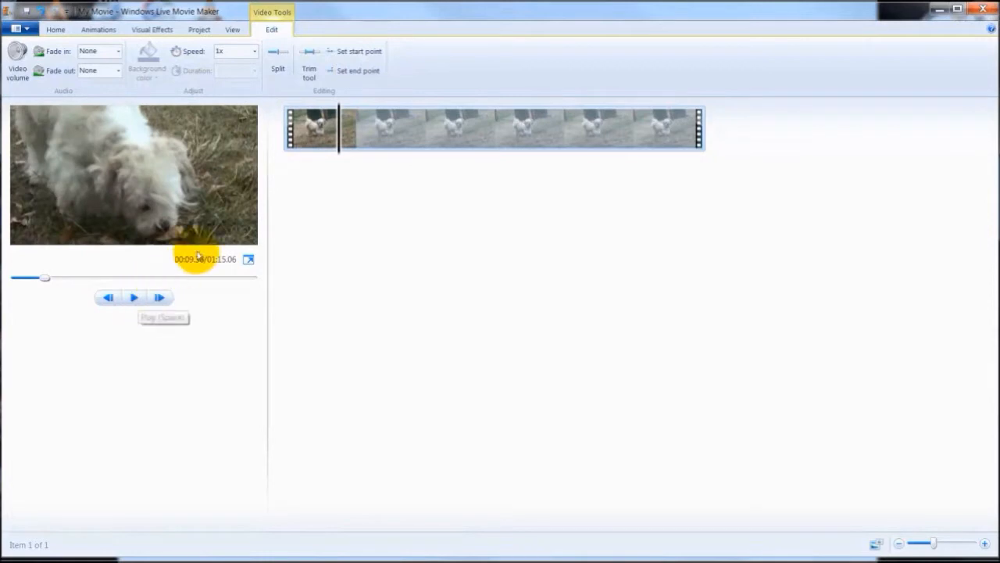
left_click(278, 62)
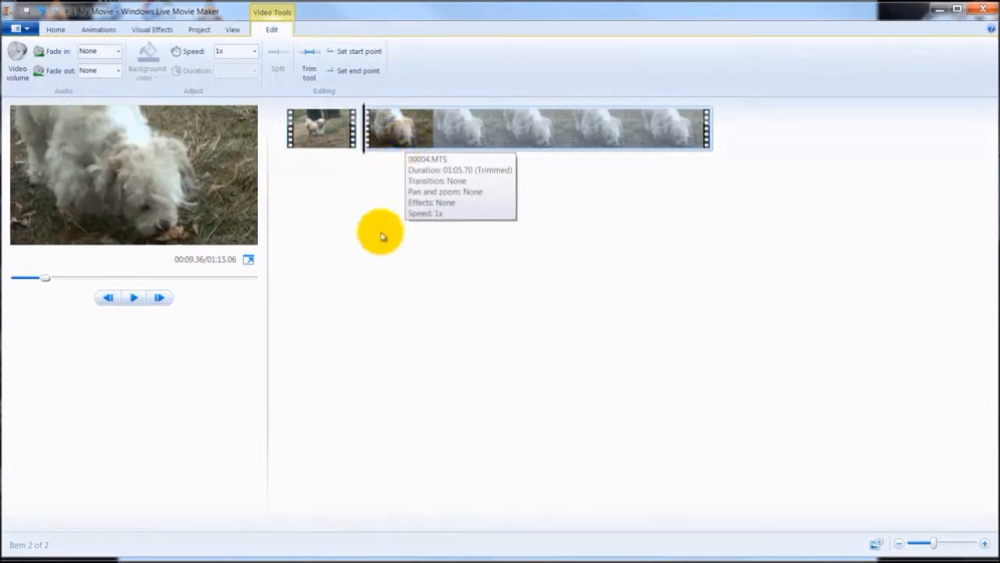
Split the second clip at about 00:20.60 and remove the middle segment between the two splits
left_click(134, 299)
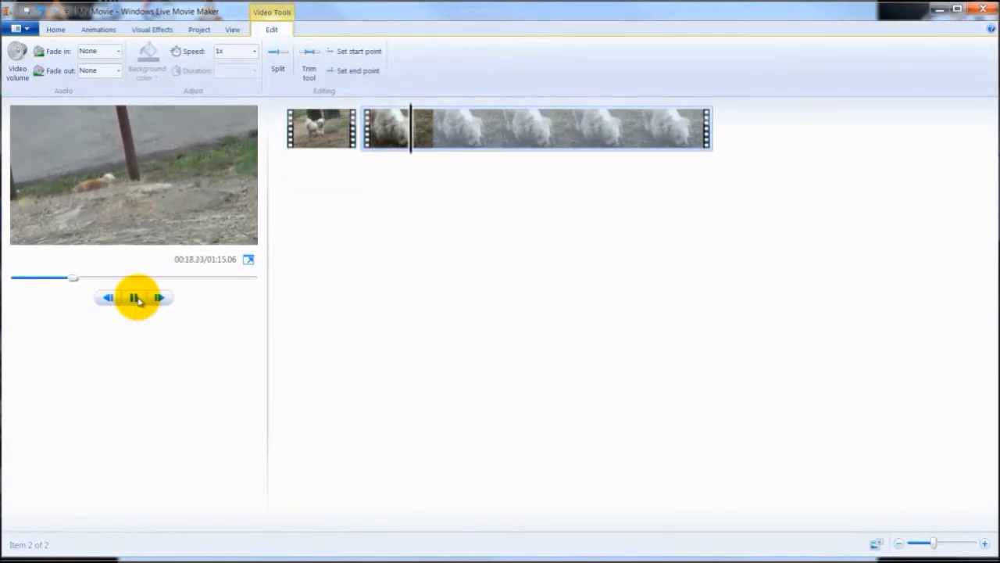
left_click(135, 298)
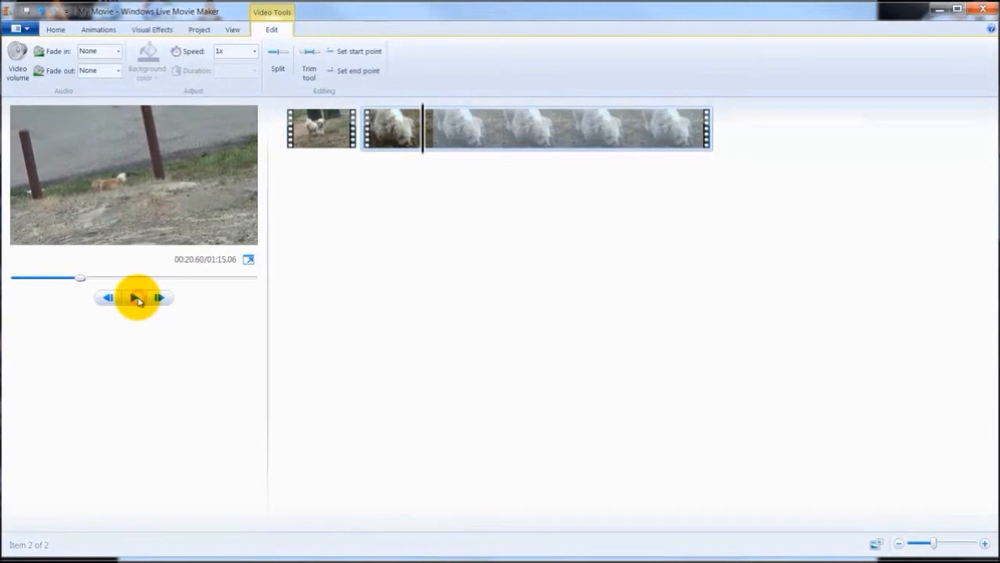
left_click(275, 53)
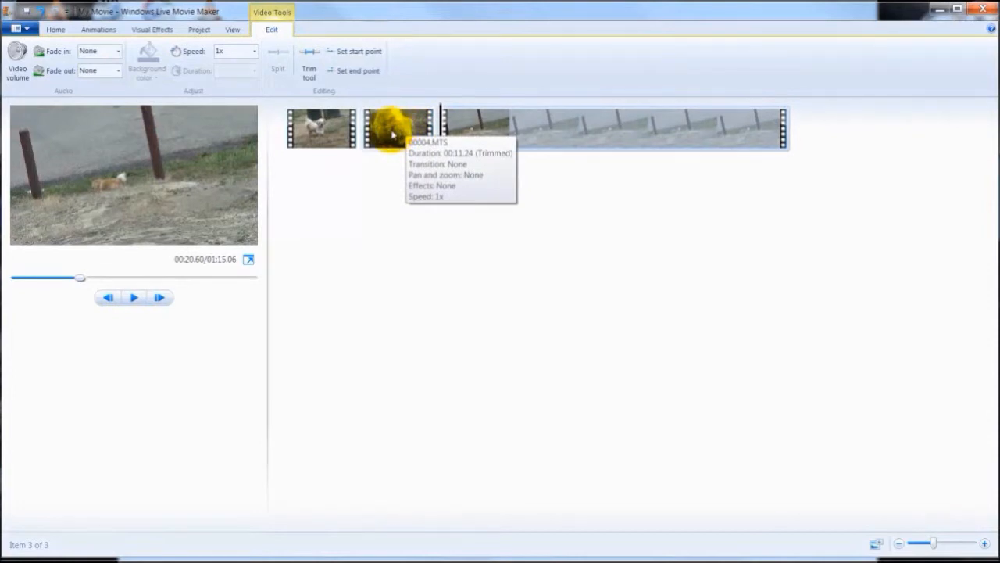
right_click(393, 135)
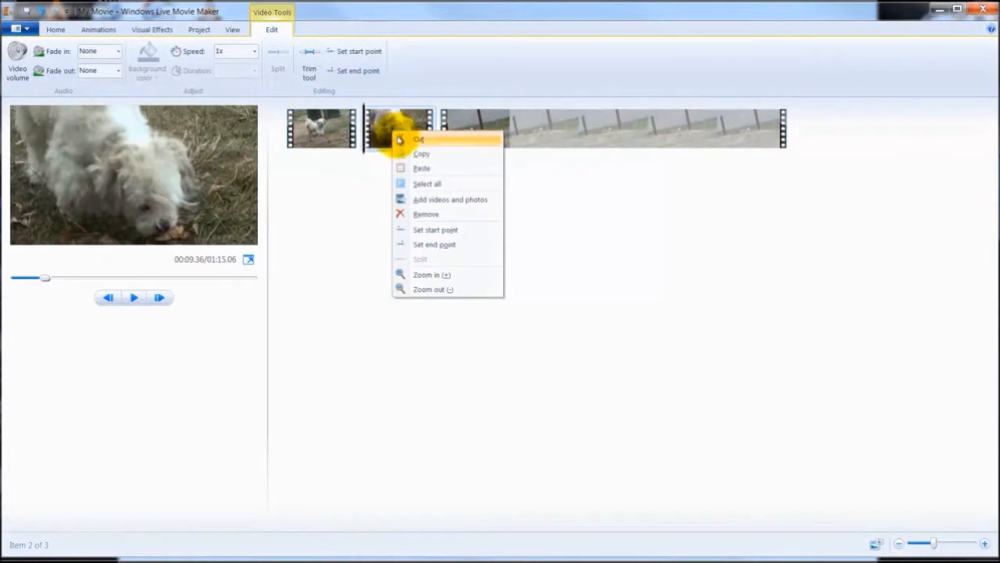
left_click(427, 215)
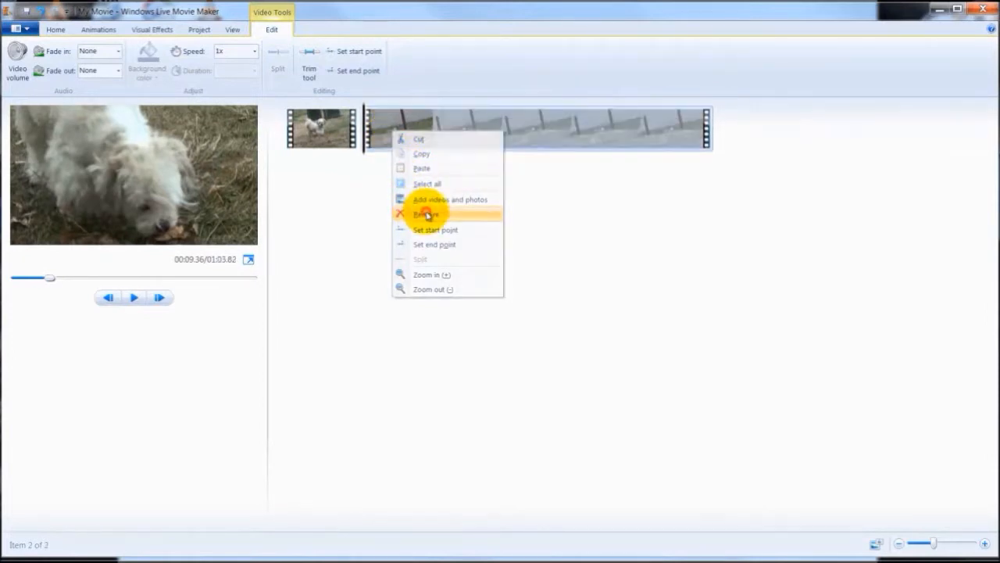
Preview the cut by playing from about 00:06.44 in the first clip into the second clip
left_click(341, 150)
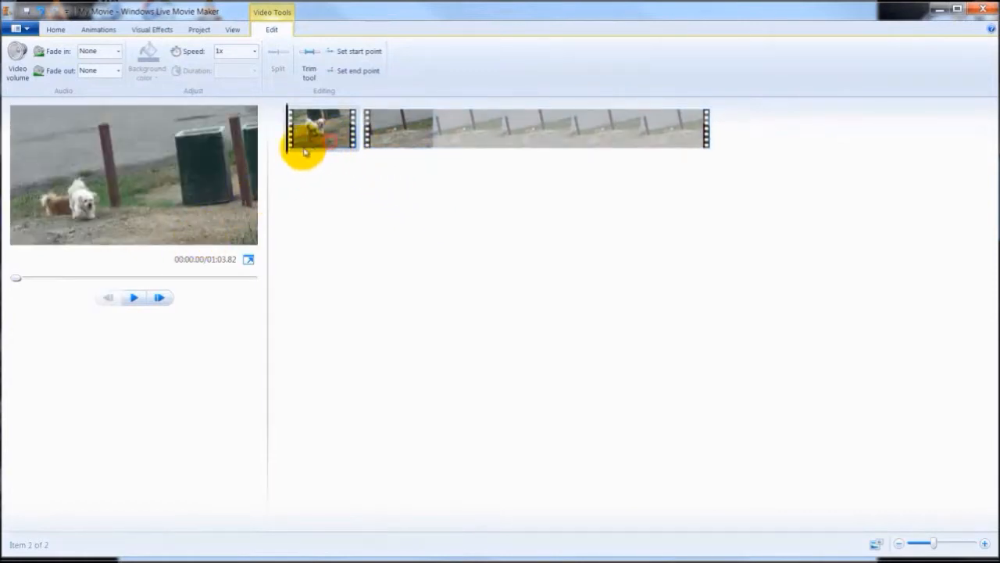
left_click_drag(287, 150, 334, 153)
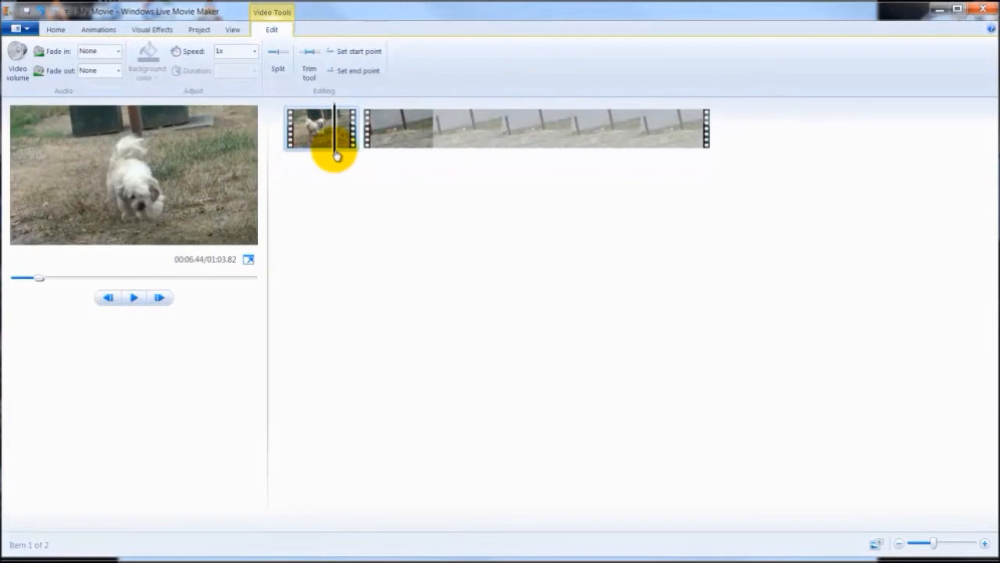
left_click(134, 298)
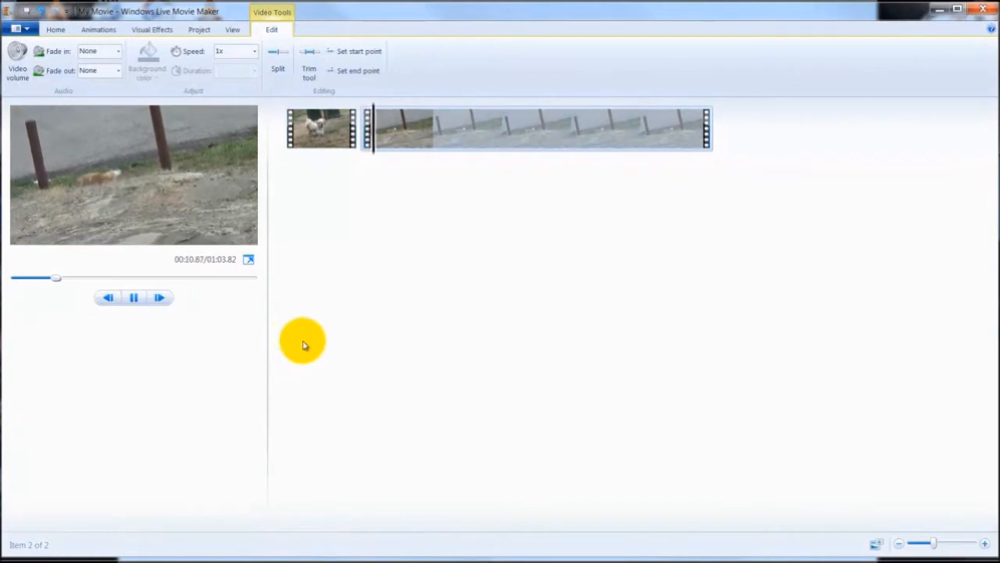
left_click(134, 298)
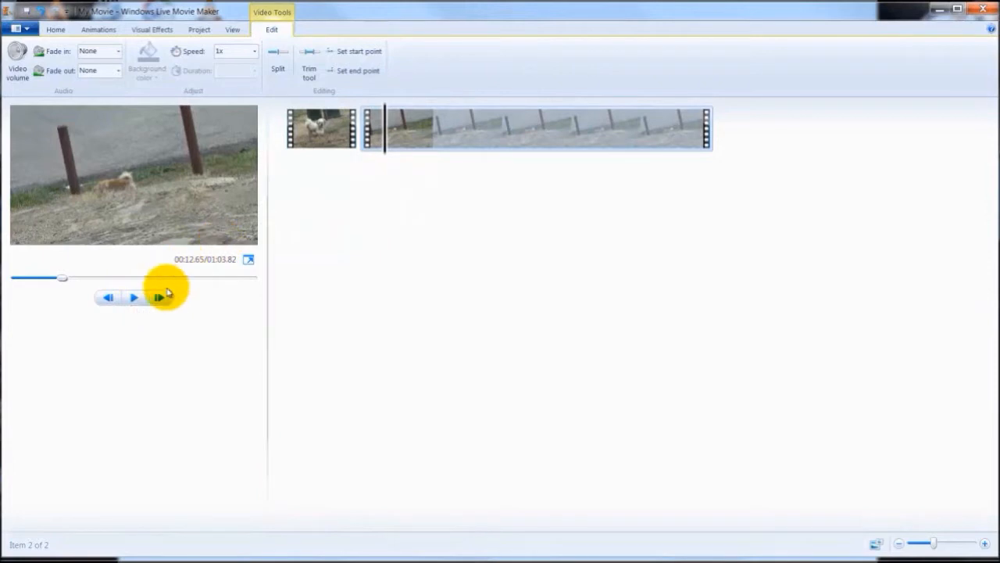
Play further into the second clip and set its start point at about 00:20.35 on the movie timeline
left_click(134, 298)
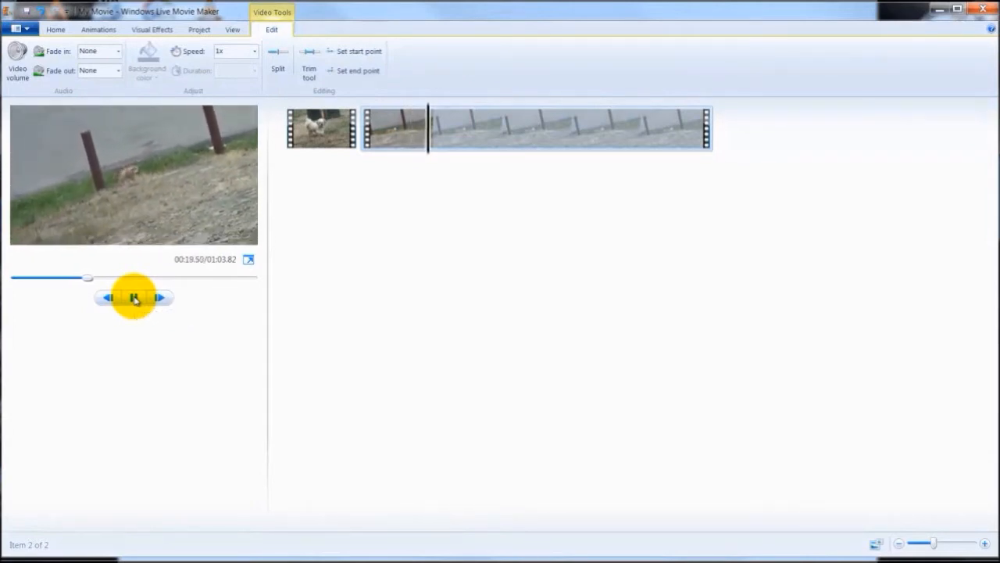
left_click(134, 298)
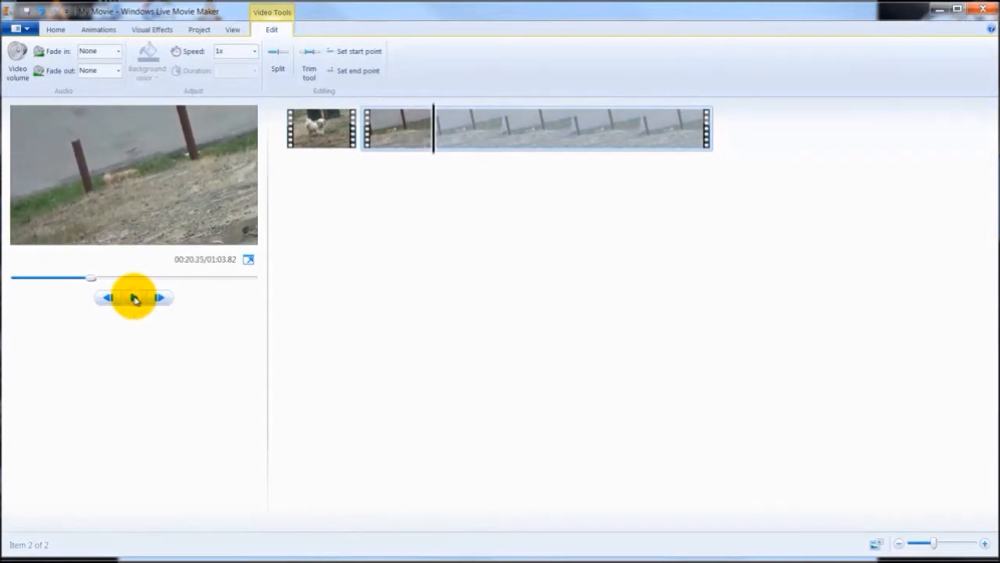
left_click(352, 55)
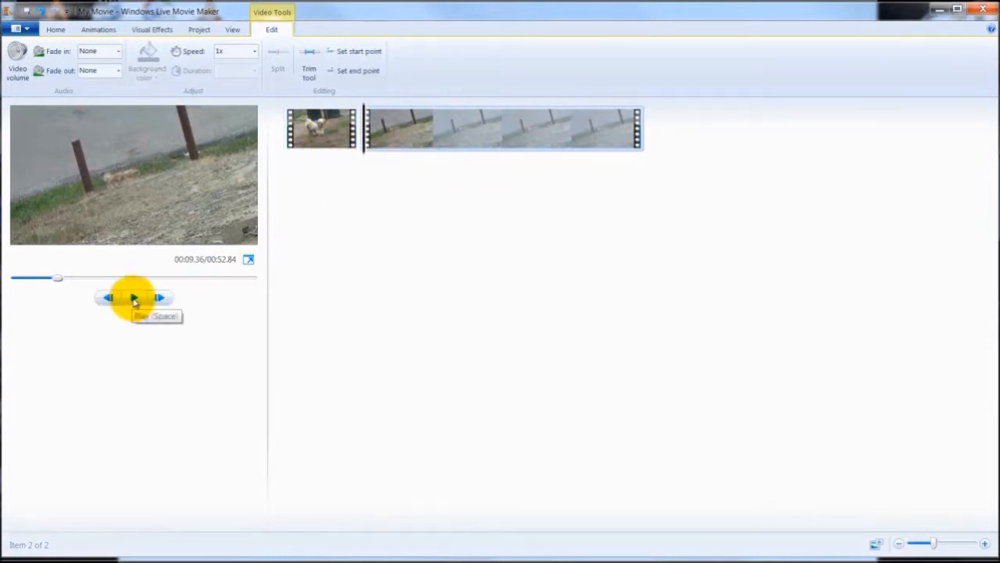
Move to about 00:44.31 near the end of the second clip and set its end point there
left_click(480, 145)
left_click_drag(491, 158, 581, 158)
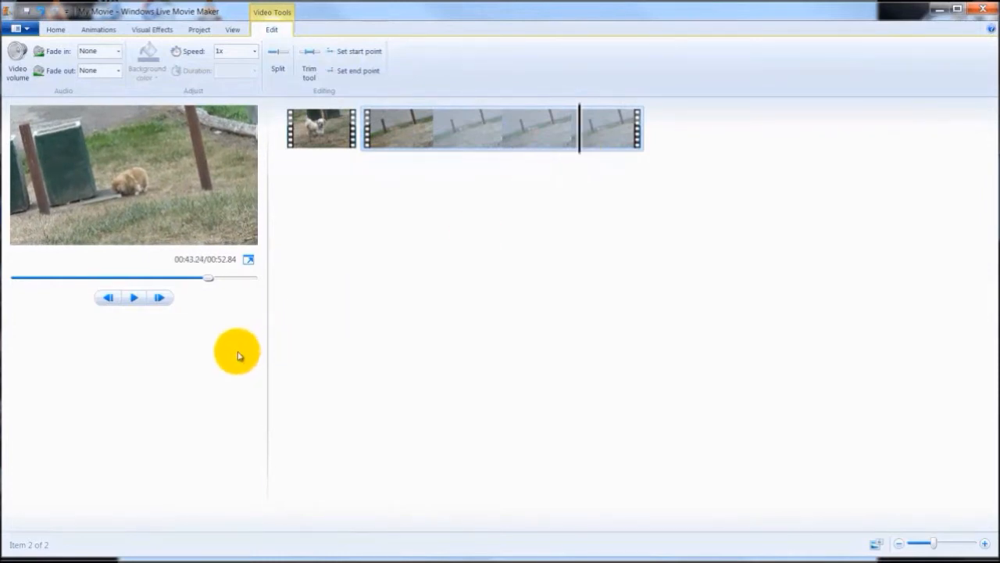
left_click(134, 299)
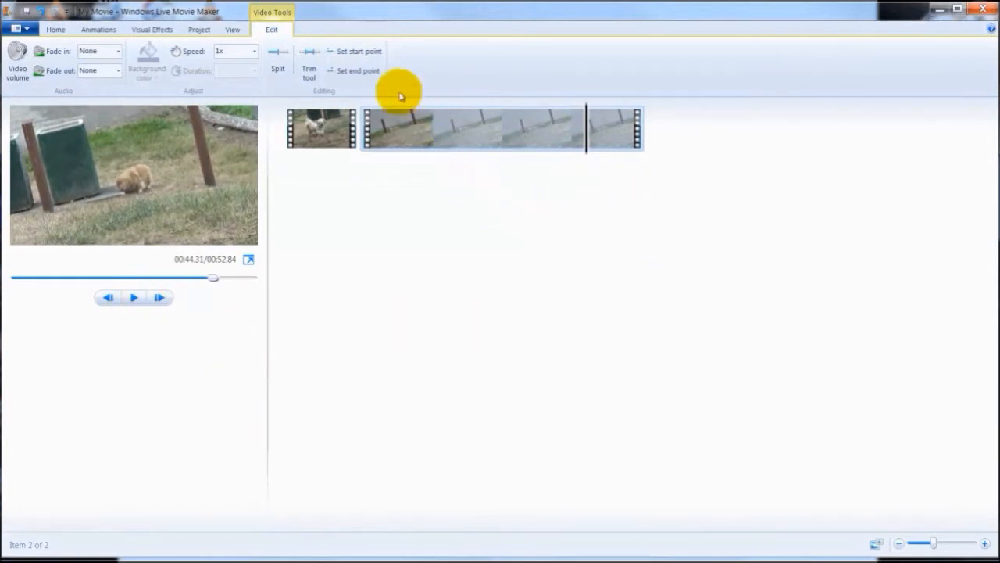
left_click(358, 71)
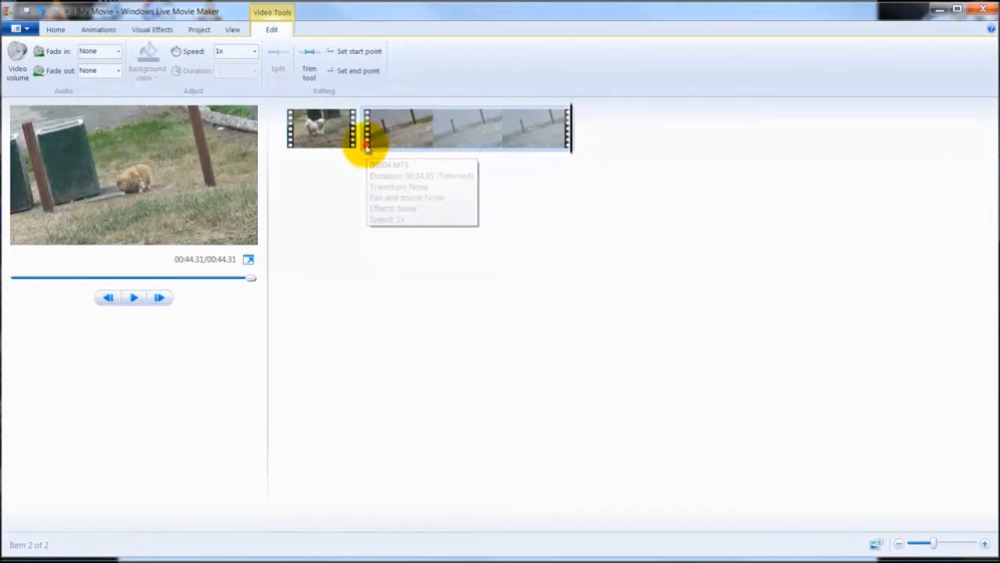
Set the playback speed of the second clip to 2x
left_click(364, 142)
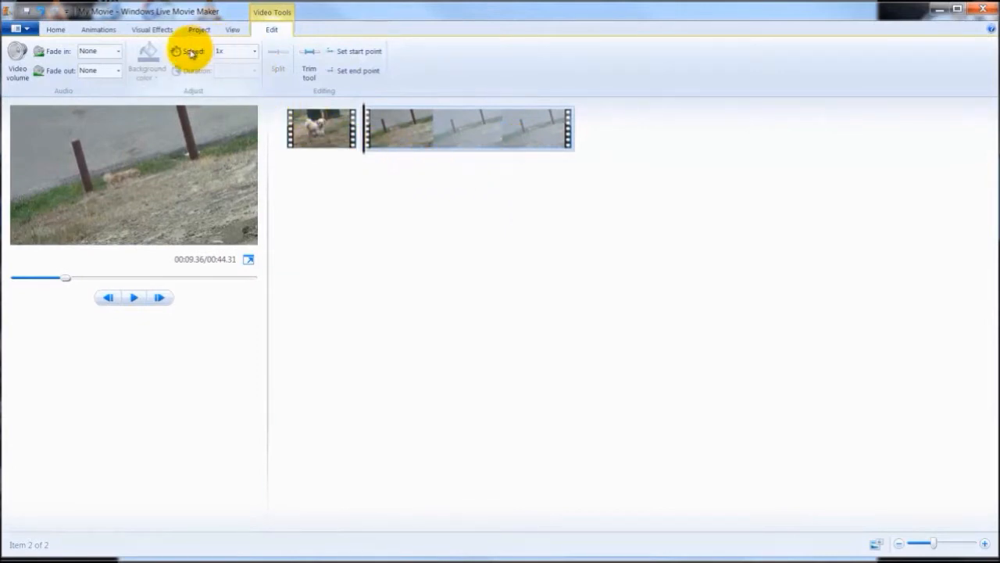
left_click(254, 59)
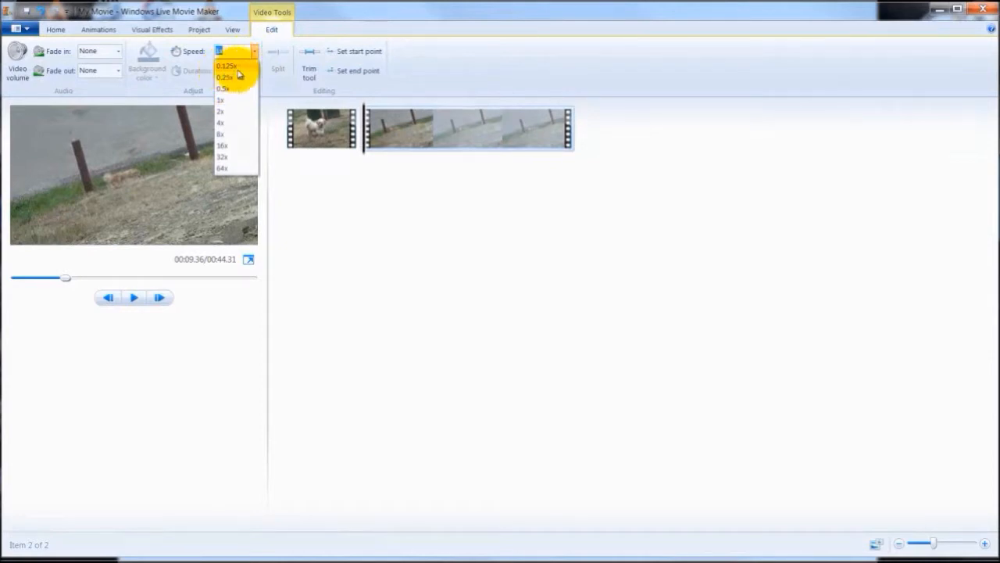
left_click(245, 114)
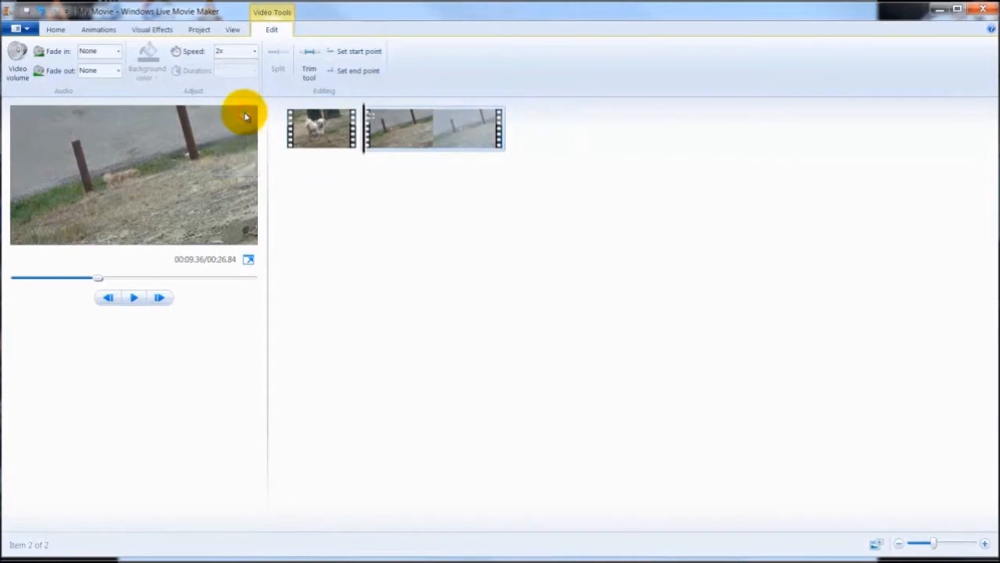
Split the sped-up second clip at about 00:14.74 and set the segment after the split to 1x speed
left_click(133, 298)
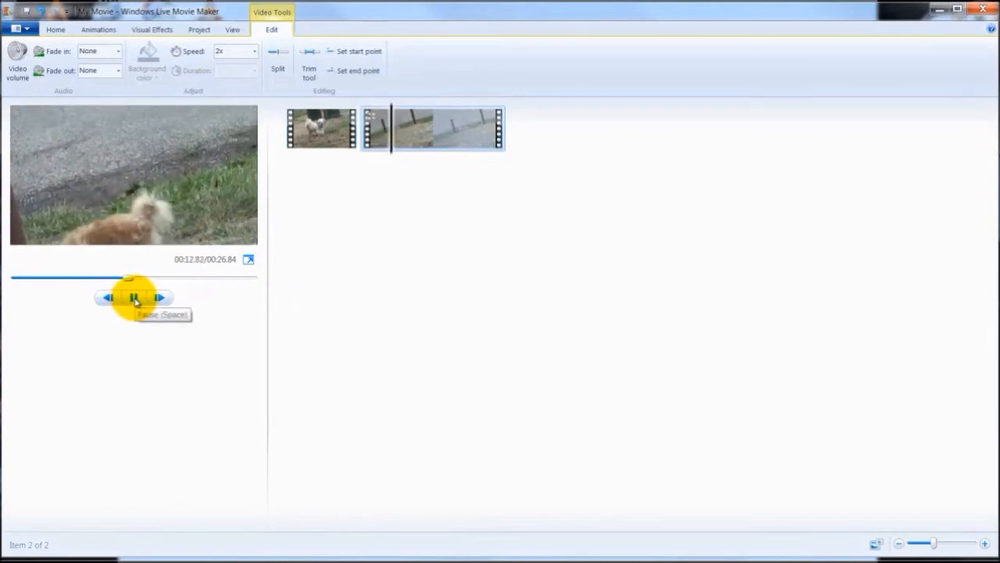
left_click(135, 300)
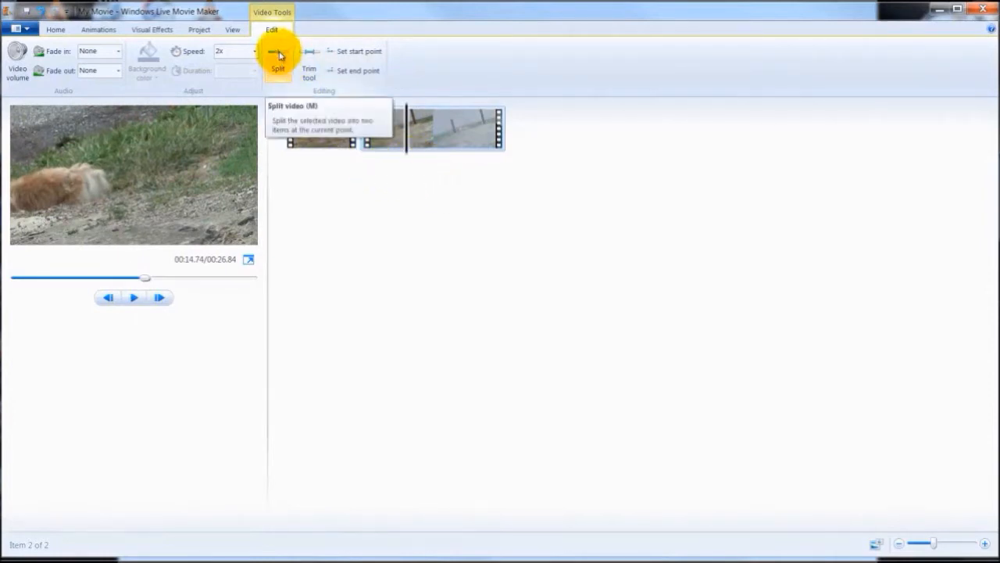
left_click(279, 55)
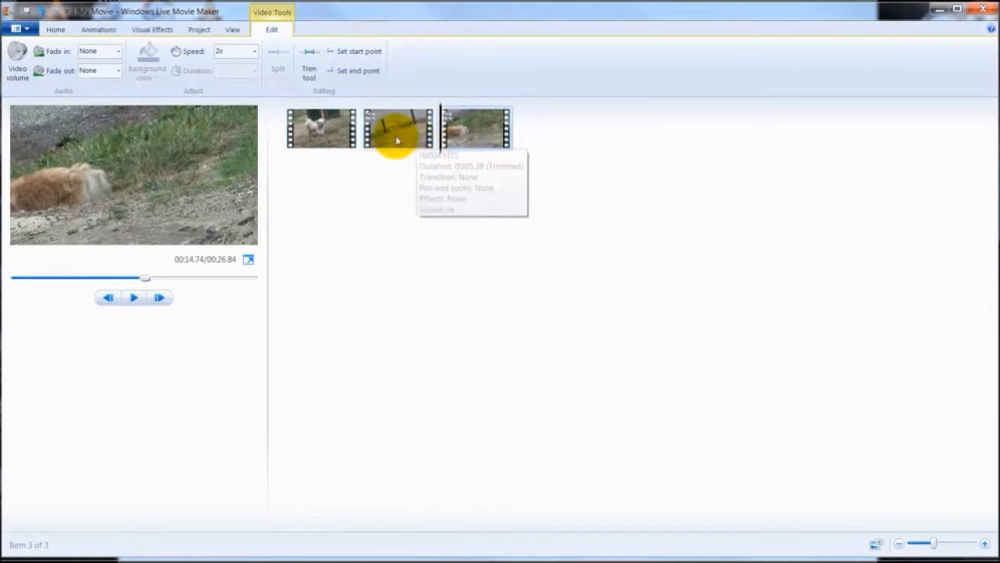
left_click(254, 51)
left_click(234, 99)
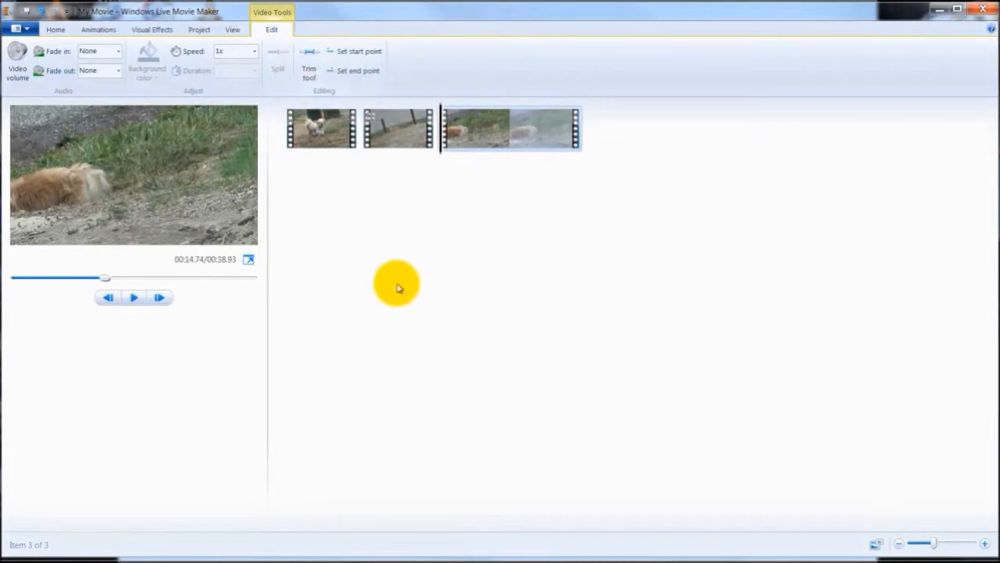
Preview the speed changes by playing from late in the first clip through the 2x segment into the third clip
mouse_move(370, 145)
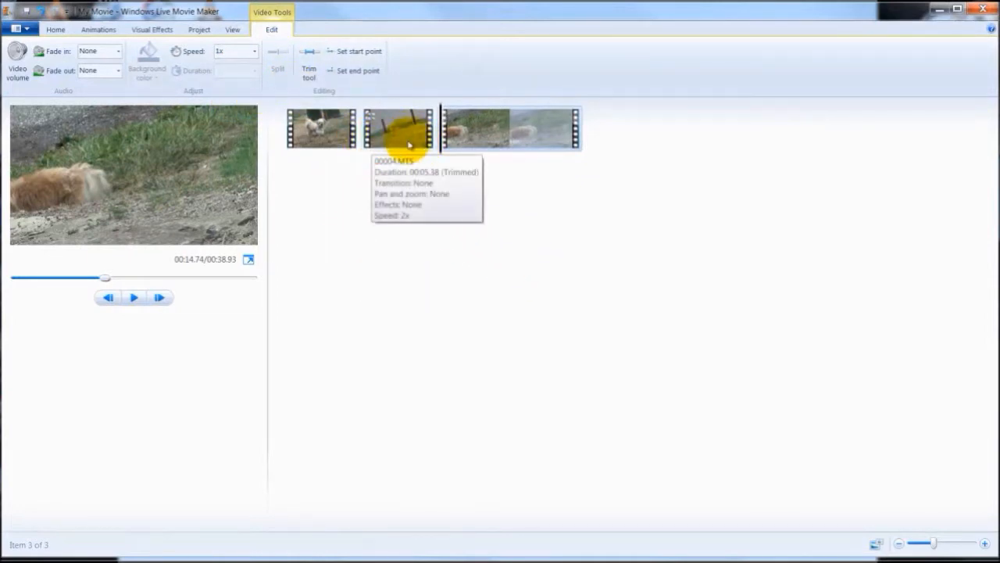
left_click(347, 147)
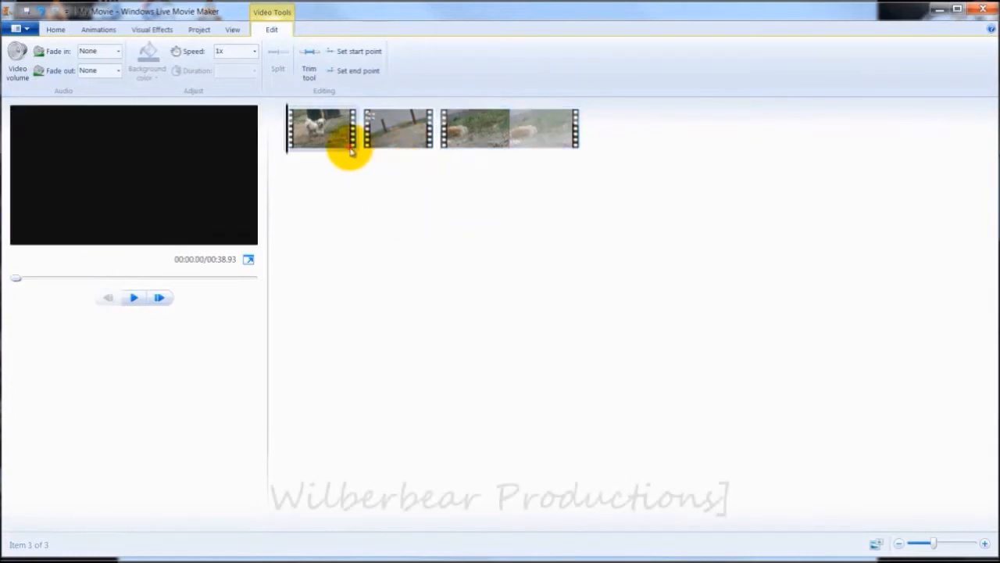
left_click_drag(286, 150, 339, 152)
left_click(134, 297)
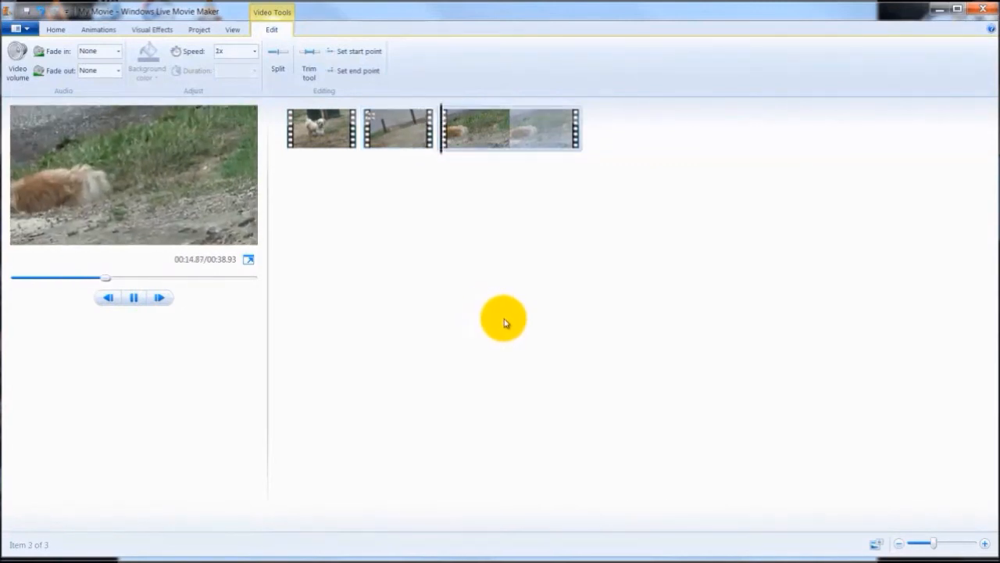
left_click(134, 298)
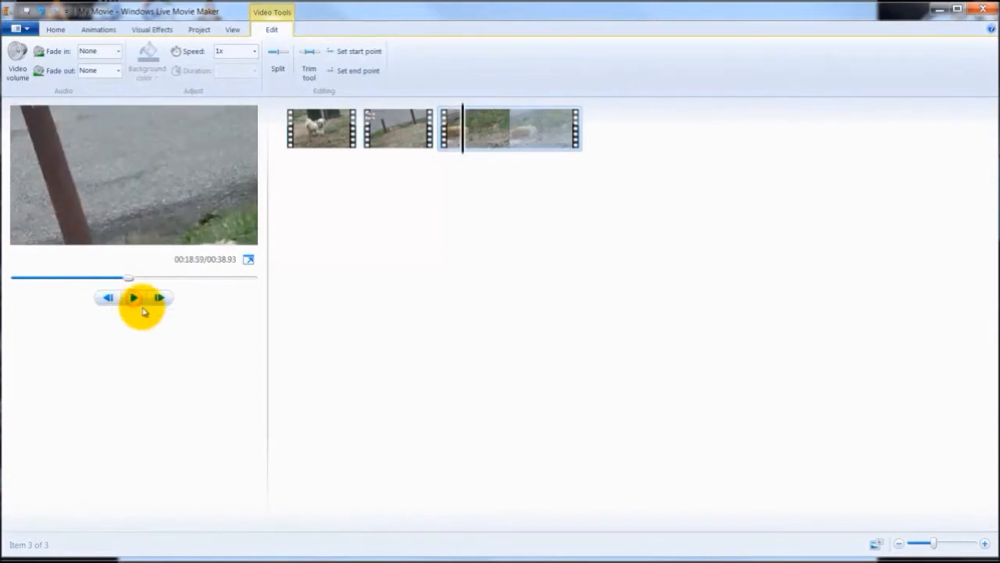
Add the video 00005 from the Videos library after the existing clips
left_click(61, 30)
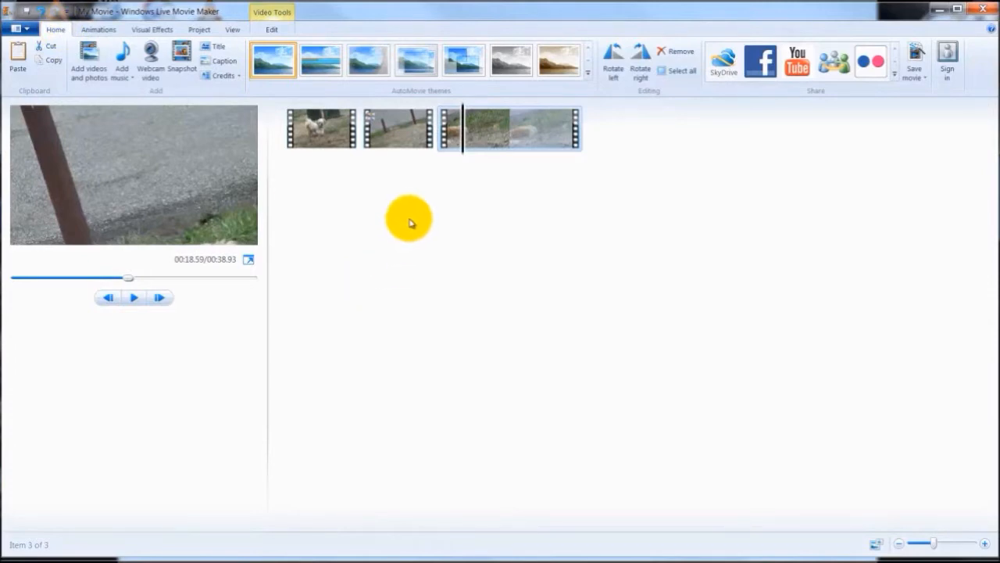
left_click(89, 53)
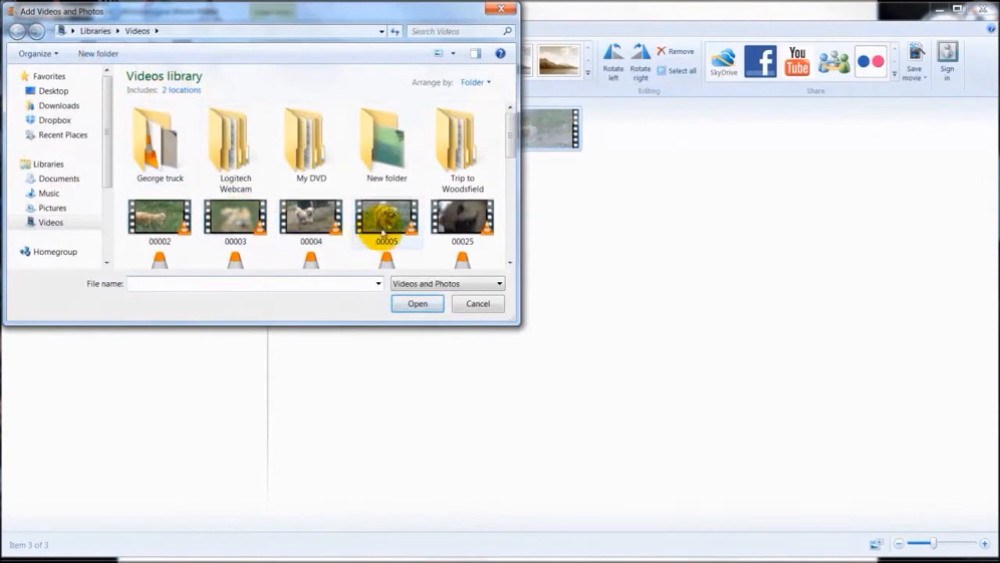
left_click(386, 218)
left_click(410, 304)
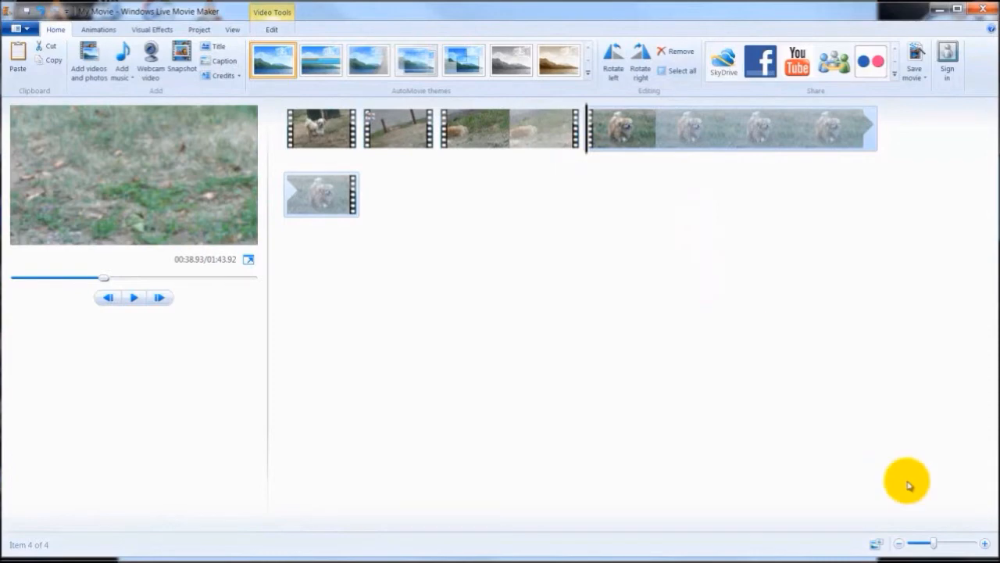
Add a title before the first clip and set its text to "HI"
mouse_move(908, 524)
left_mouse_down()
mouse_move(930, 528)
mouse_move(945, 517)
mouse_move(919, 517)
left_mouse_up()
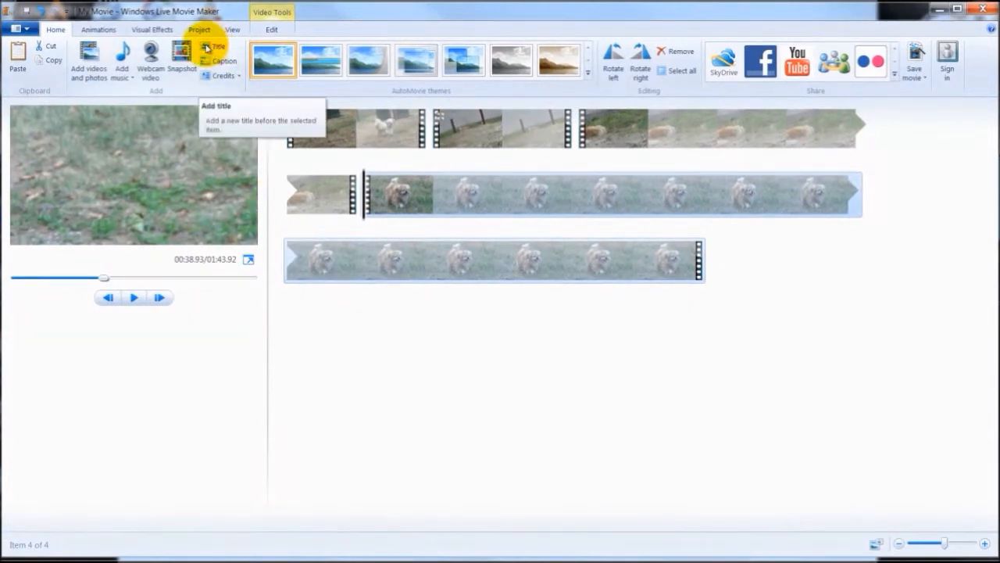
left_click(284, 140)
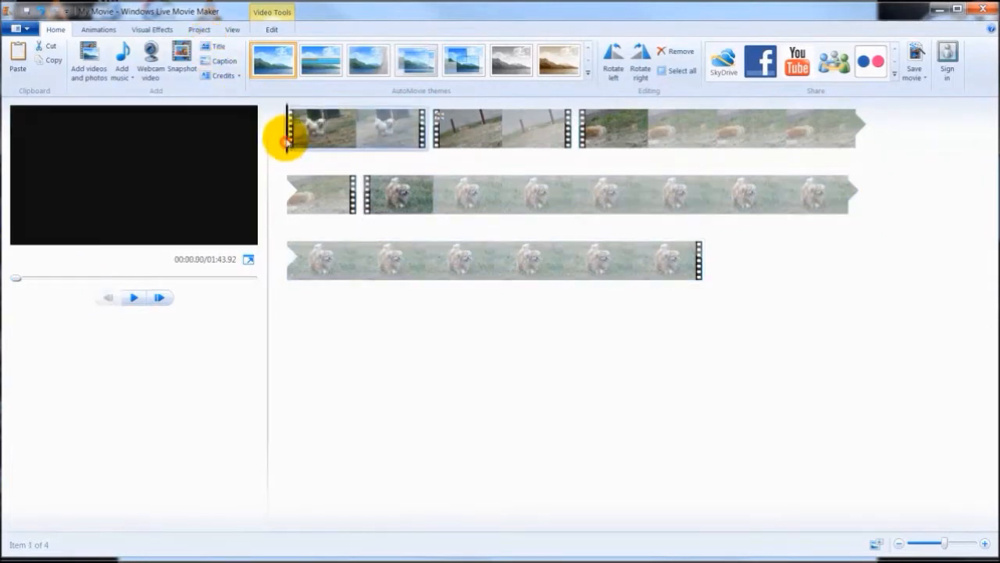
left_click(205, 52)
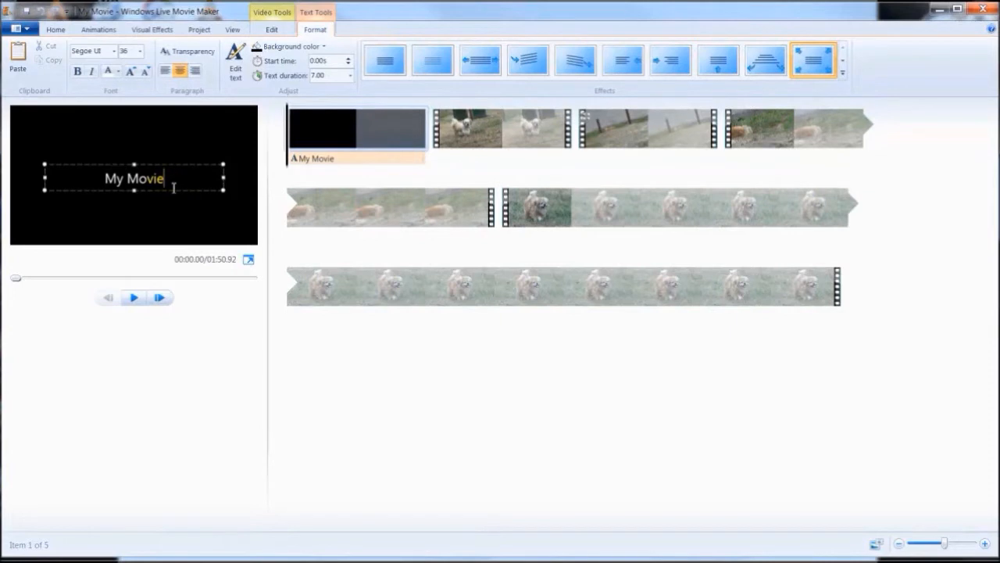
key("BackSpace")
key("BackSpace")
Preview the title at the start of the movie and undo its addition
left_click(132, 299)
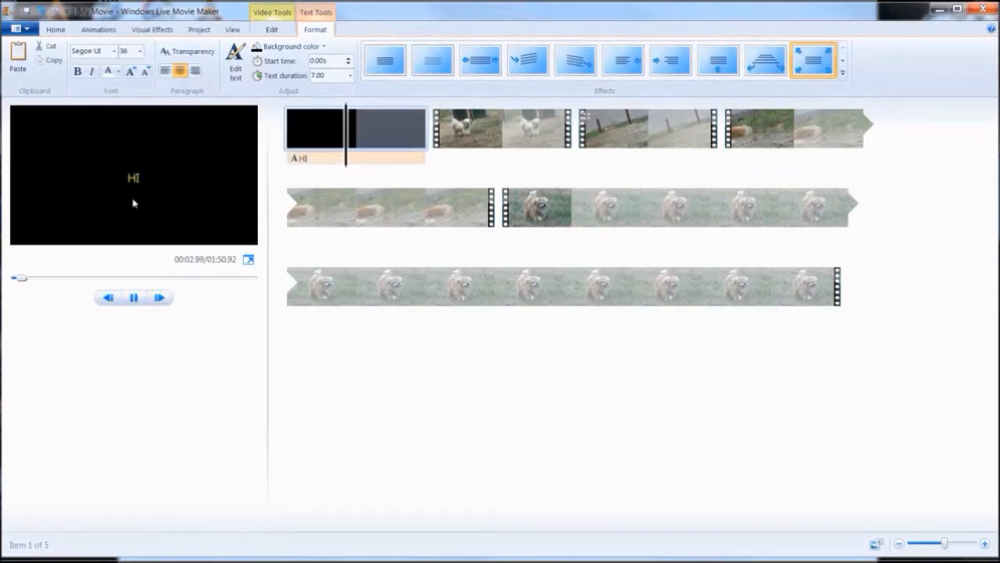
left_click(136, 298)
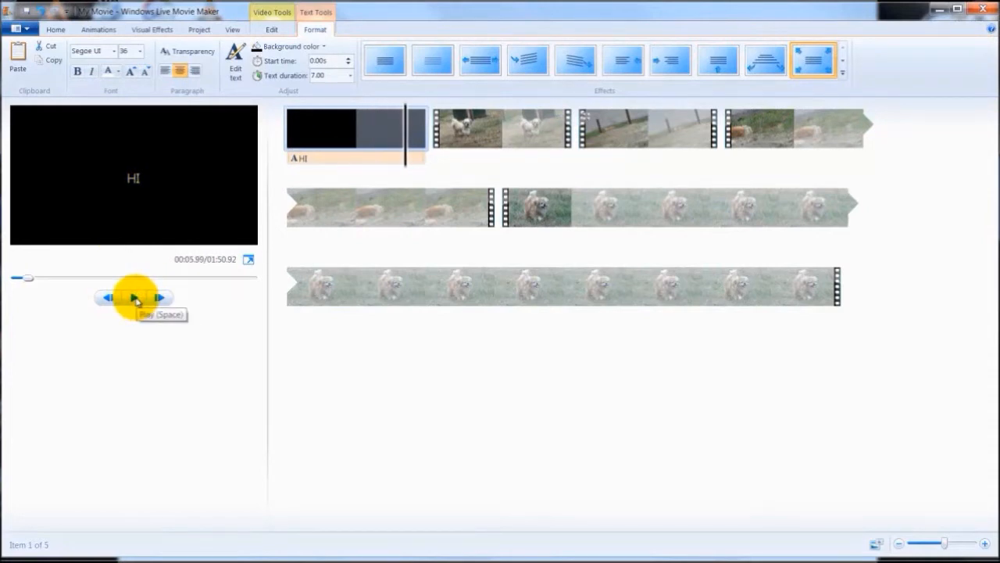
left_click(40, 14)
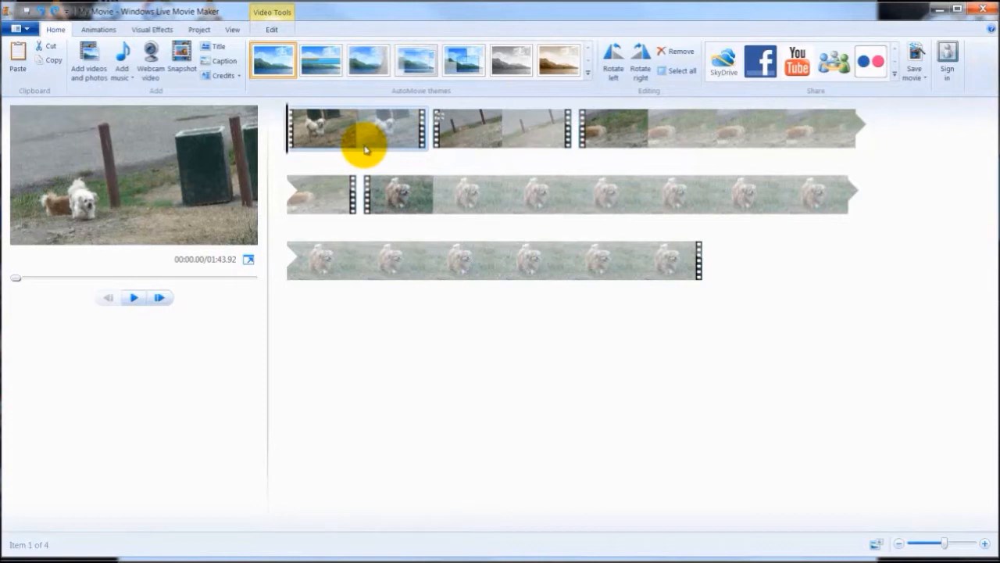
Add a caption at about 00:01.84 in the first clip and set its text duration to 25 seconds
left_click(136, 299)
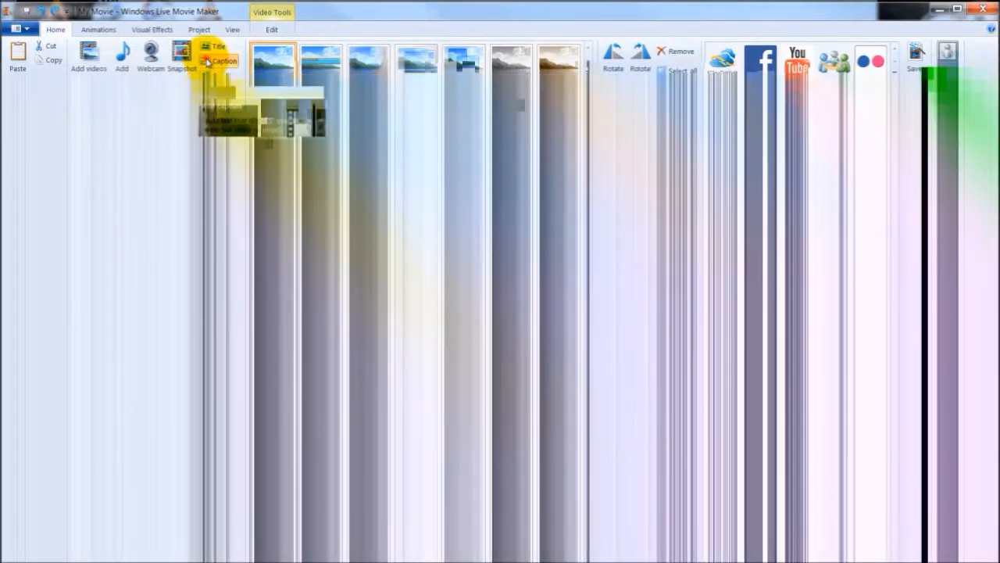
left_click(208, 62)
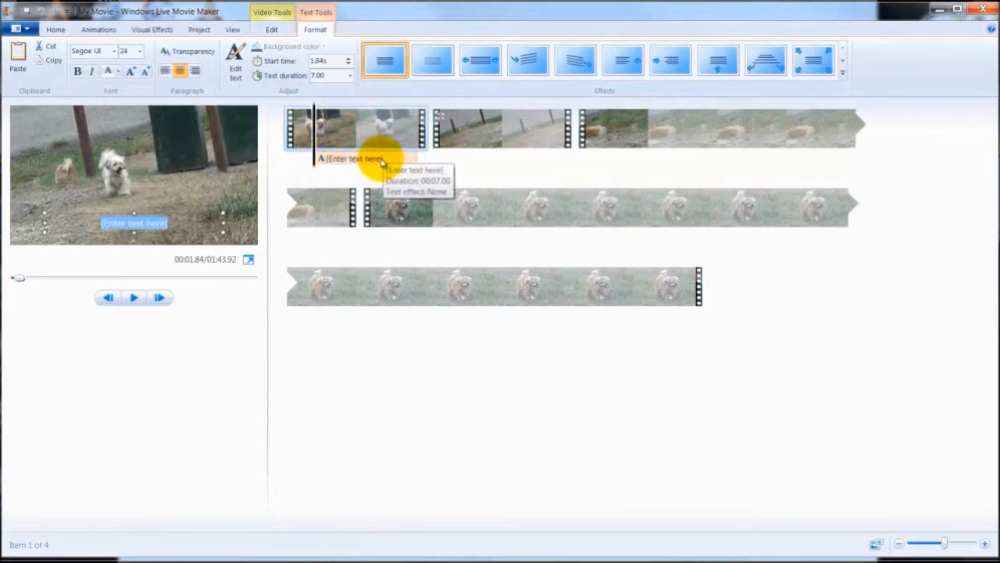
left_click(350, 76)
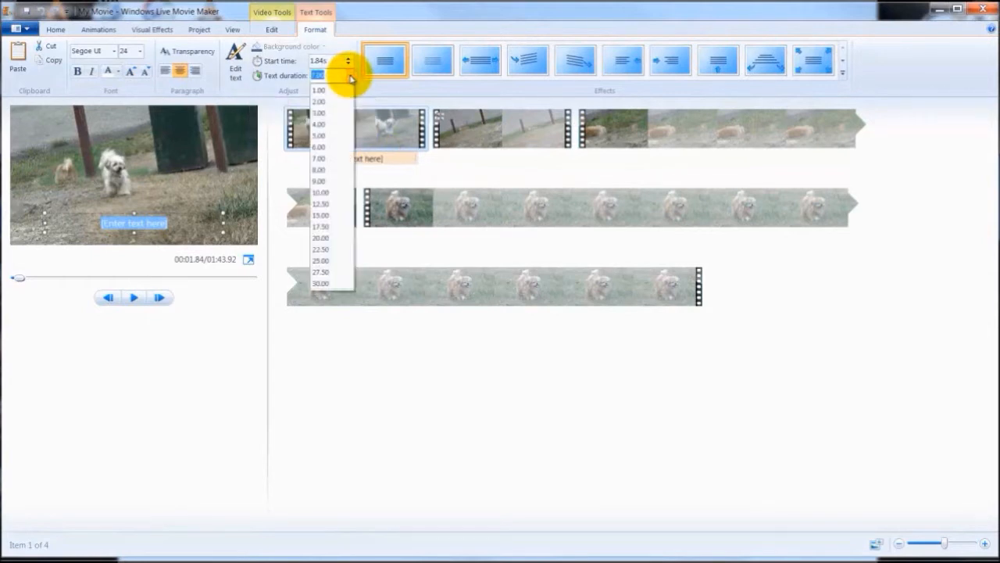
left_click(340, 260)
left_click(330, 257)
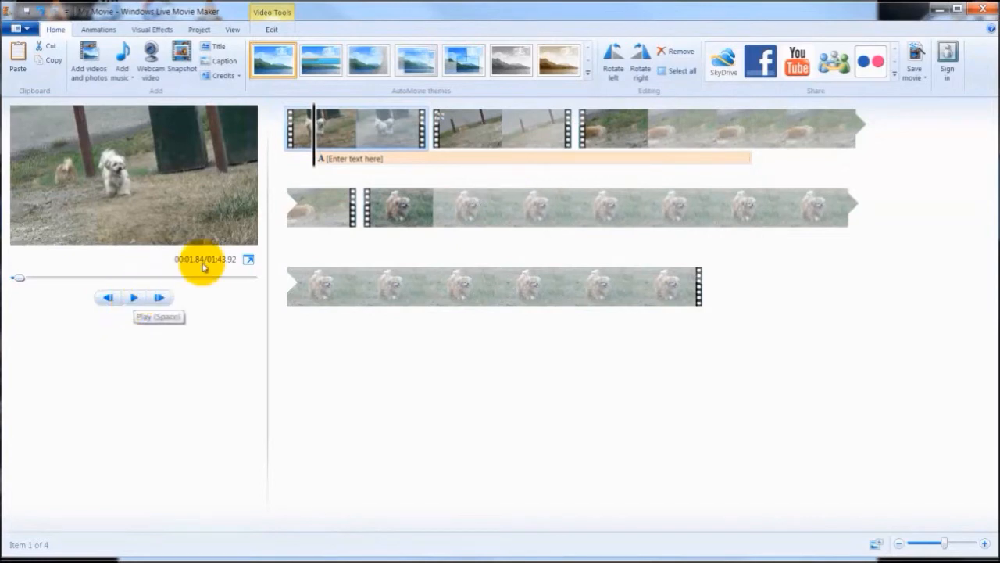
Replace the caption's placeholder text with "WATERMARK" near the lower edge of the picture and preview it to about 00:04.32
left_click(344, 160)
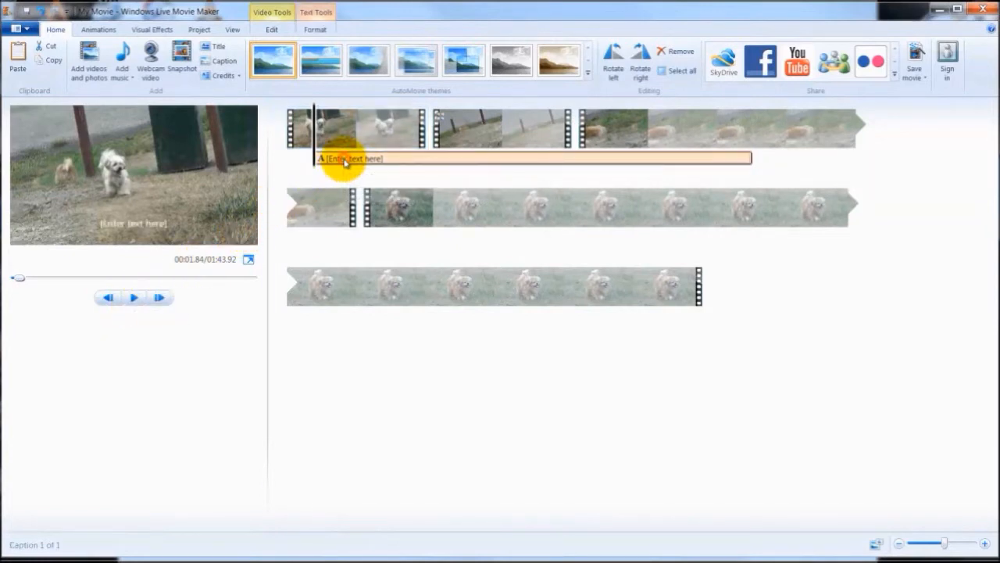
left_click(165, 226)
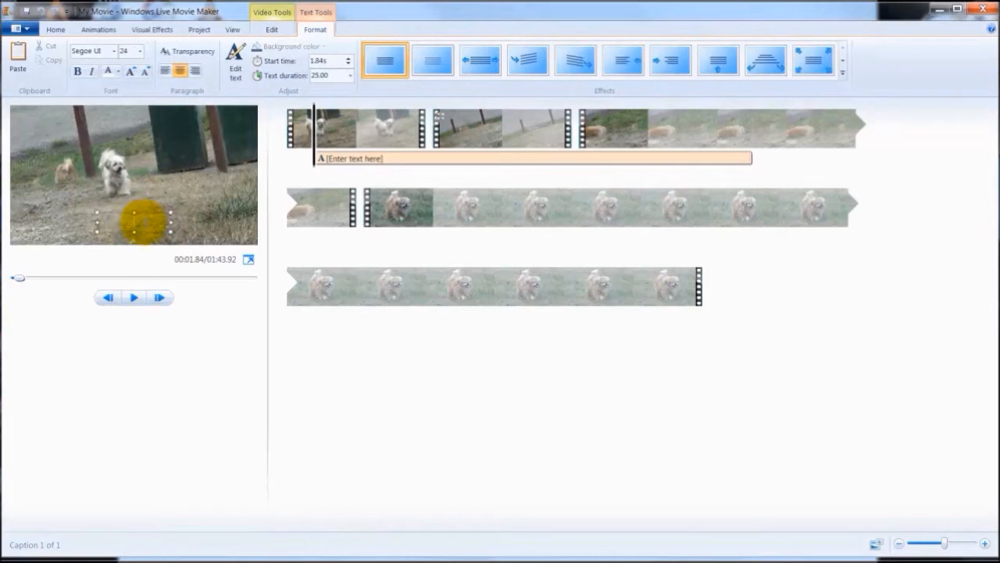
left_click_drag(136, 211, 137, 159)
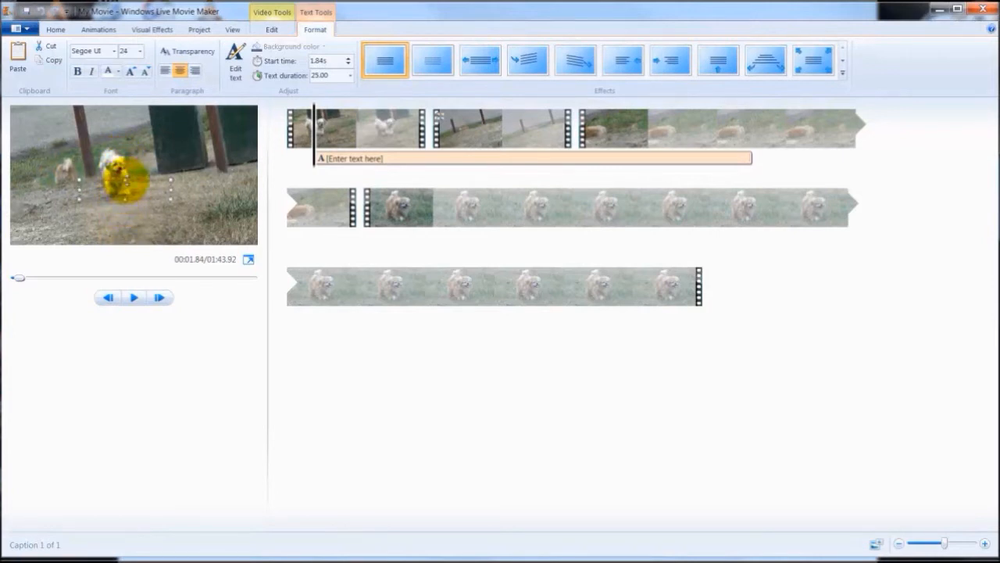
left_click_drag(125, 180, 125, 212)
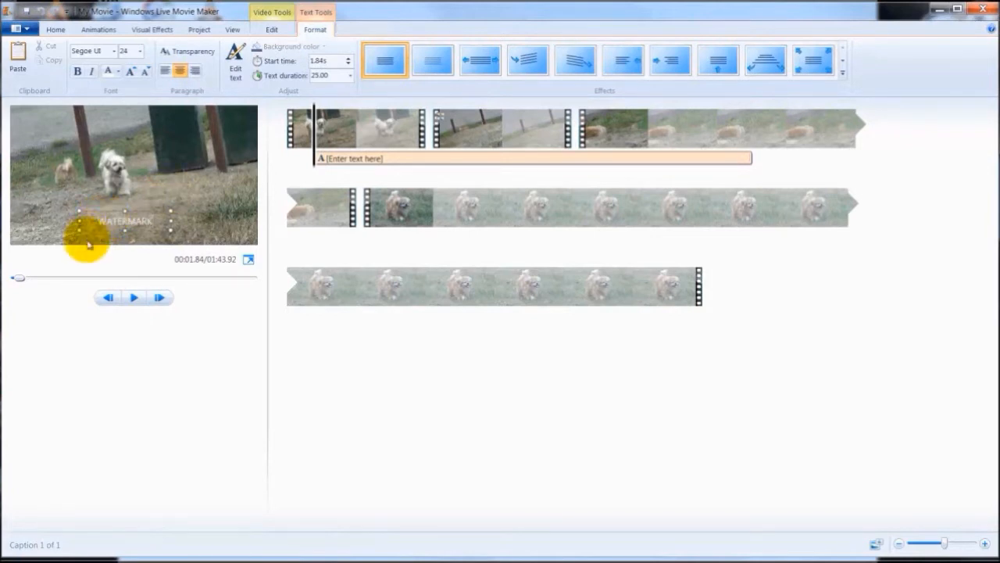
left_click(134, 297)
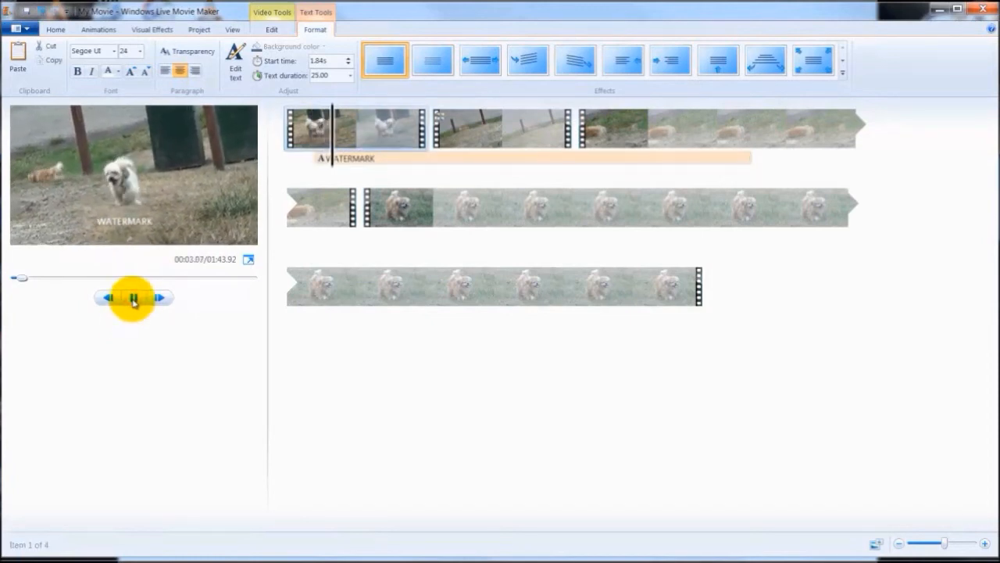
left_click(134, 298)
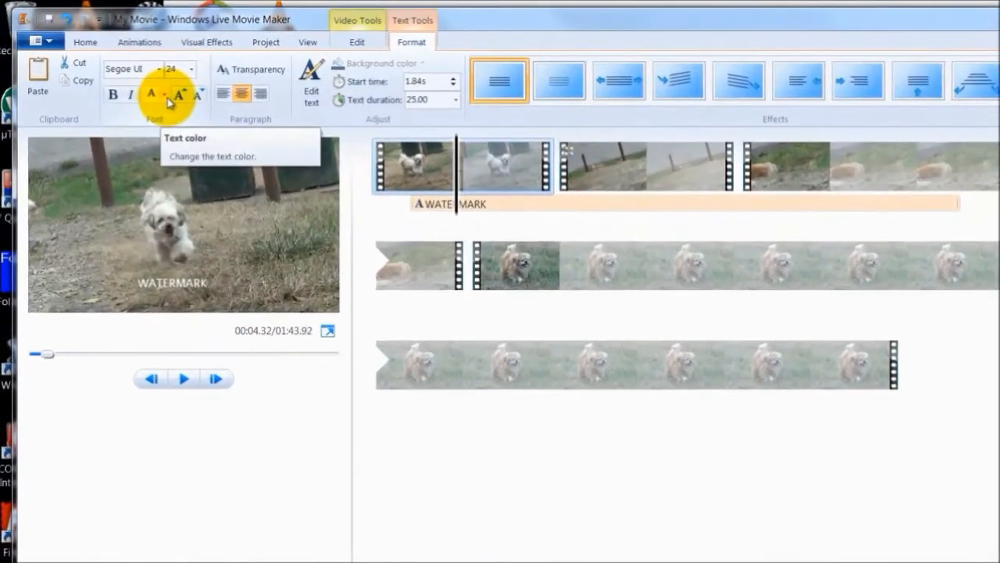
Format the WATERMARK caption in vibrant red, font size 22, with the Constantia font
left_click(166, 97)
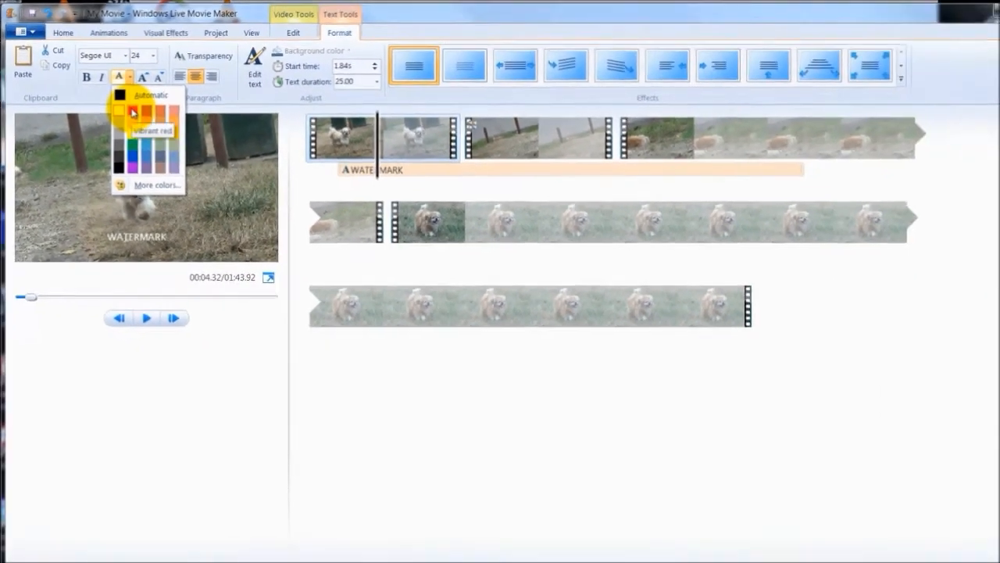
left_click(204, 159)
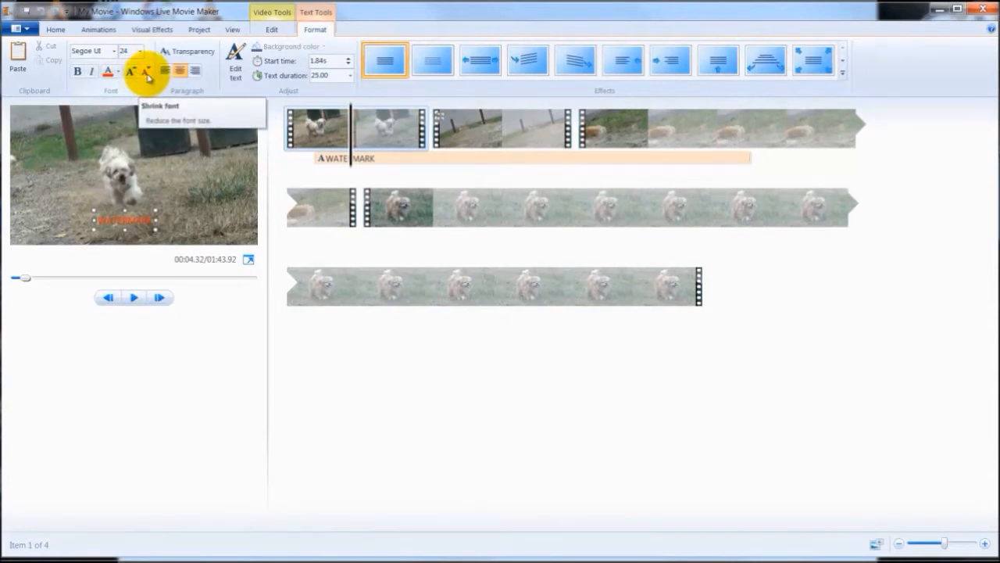
left_click(141, 51)
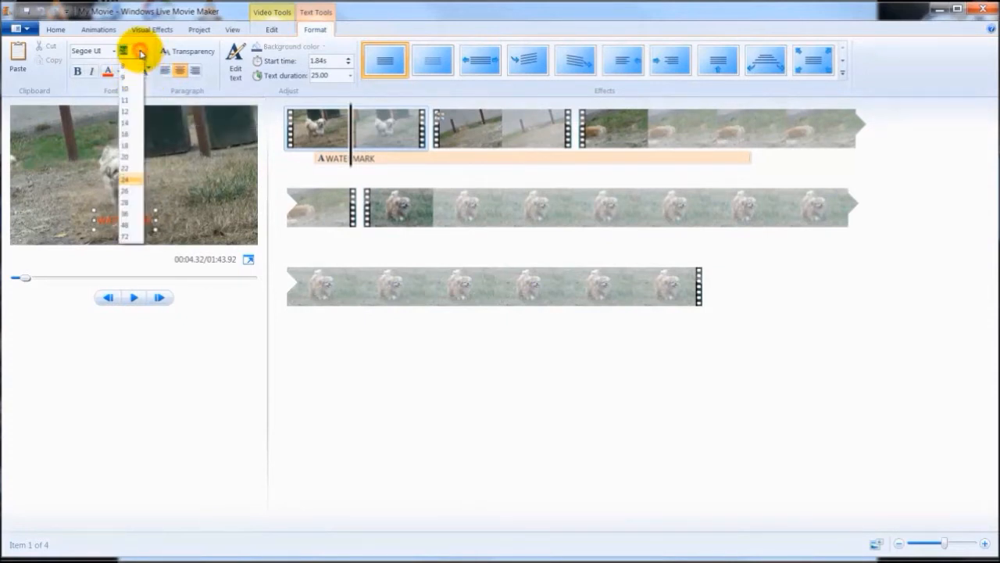
left_click(125, 168)
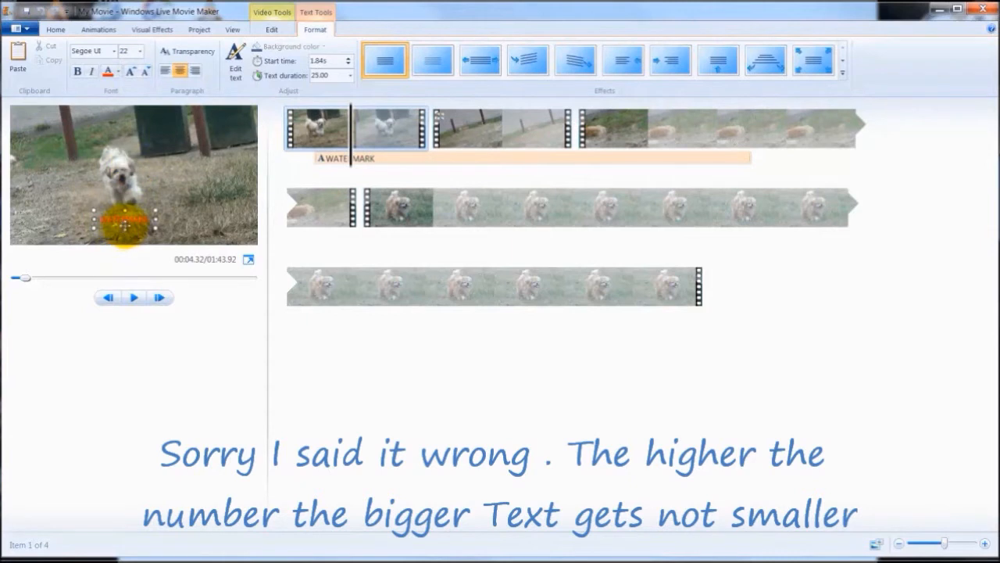
left_click(114, 51)
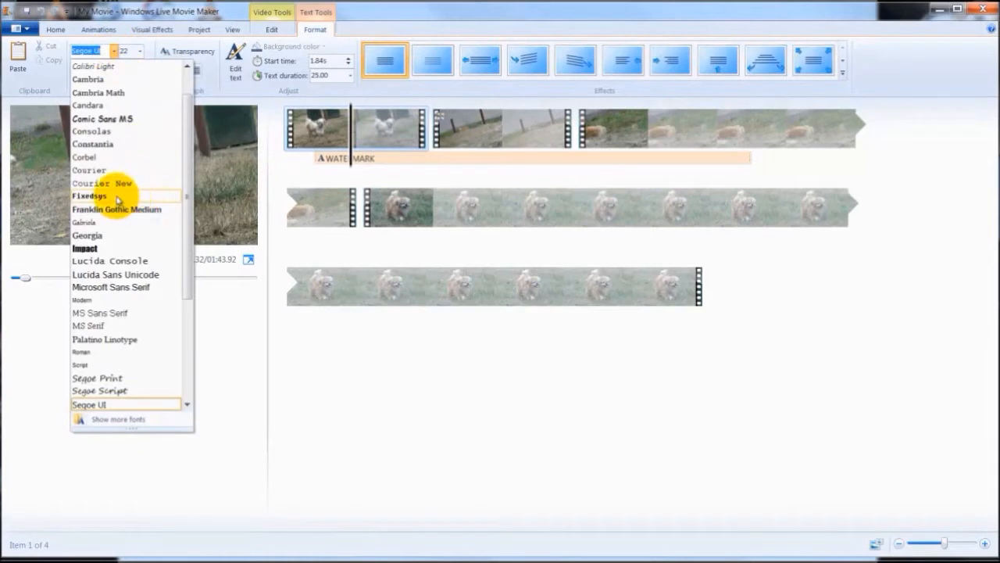
left_click(107, 145)
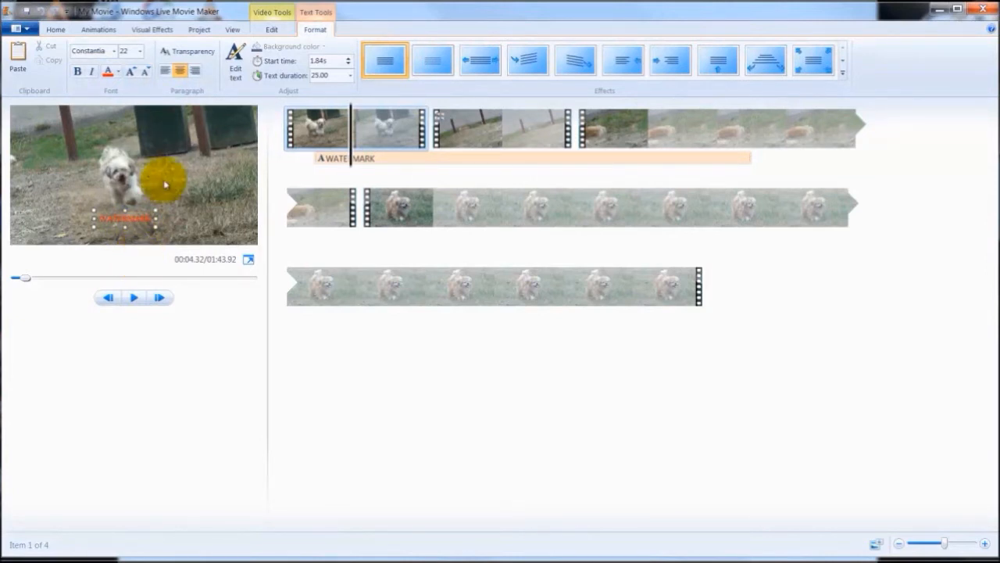
Increase the WATERMARK caption's transparency past the midpoint and preview it into the second clip, to about 00:12.02
left_click(188, 53)
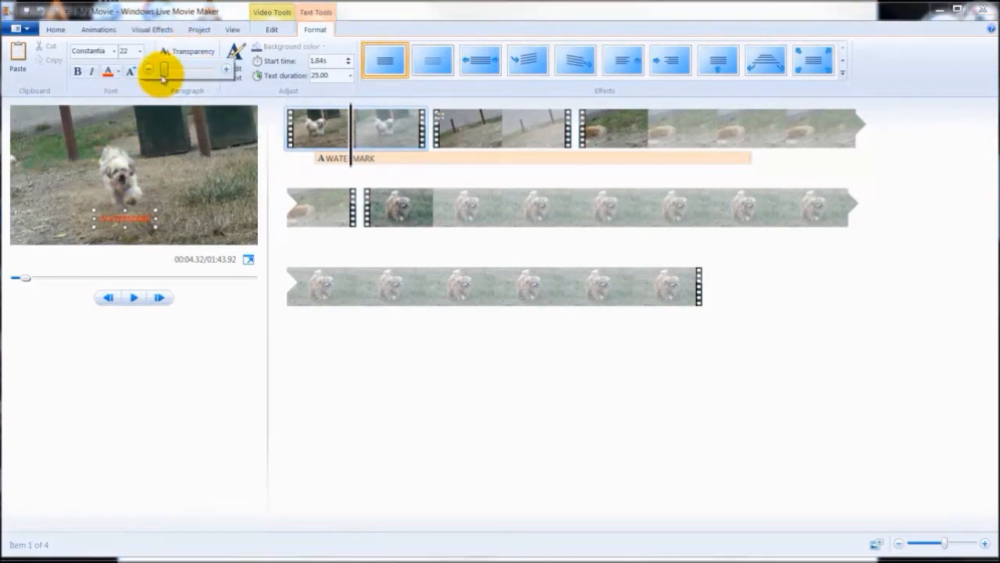
left_click_drag(165, 72, 197, 76)
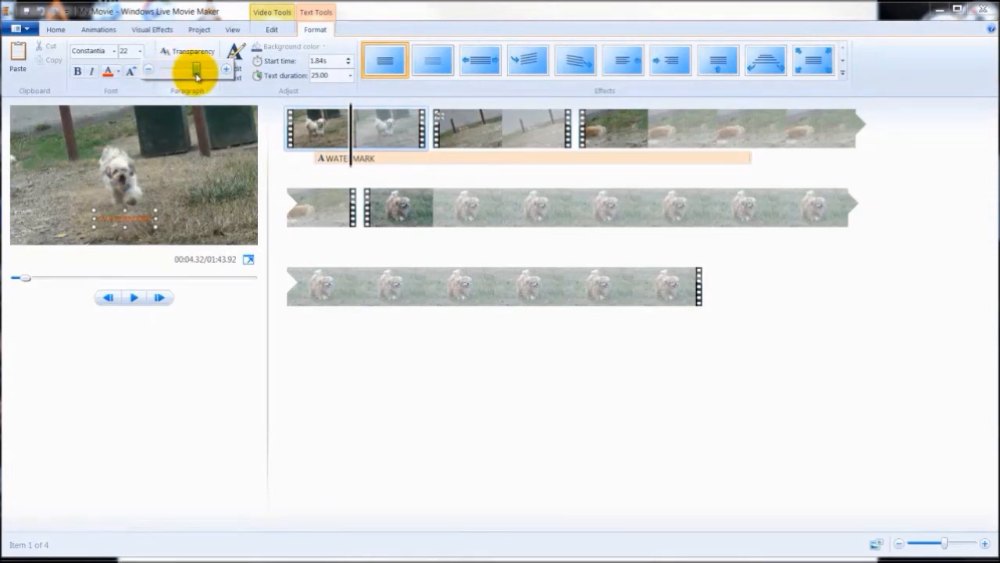
left_click(133, 298)
left_click(134, 298)
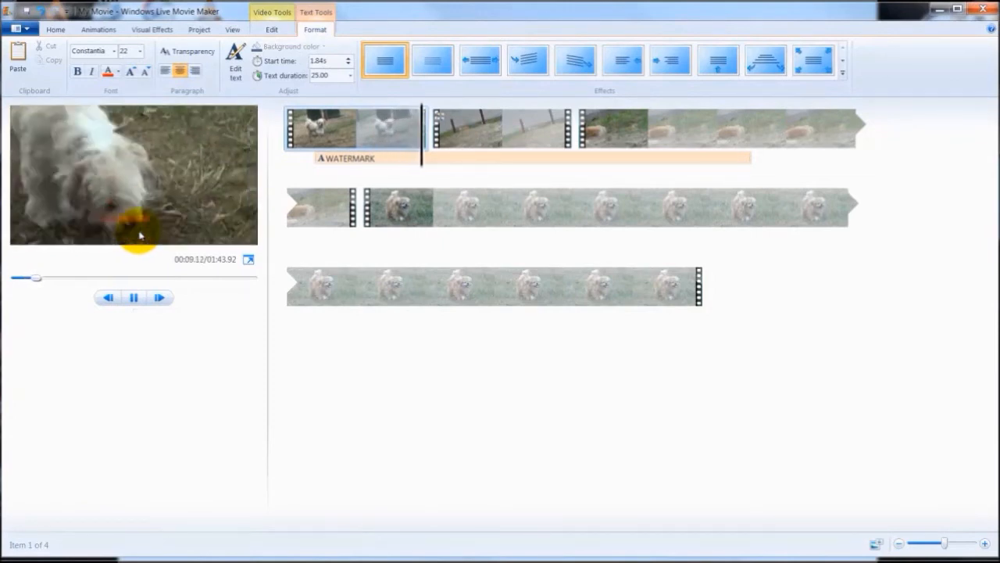
left_click(134, 298)
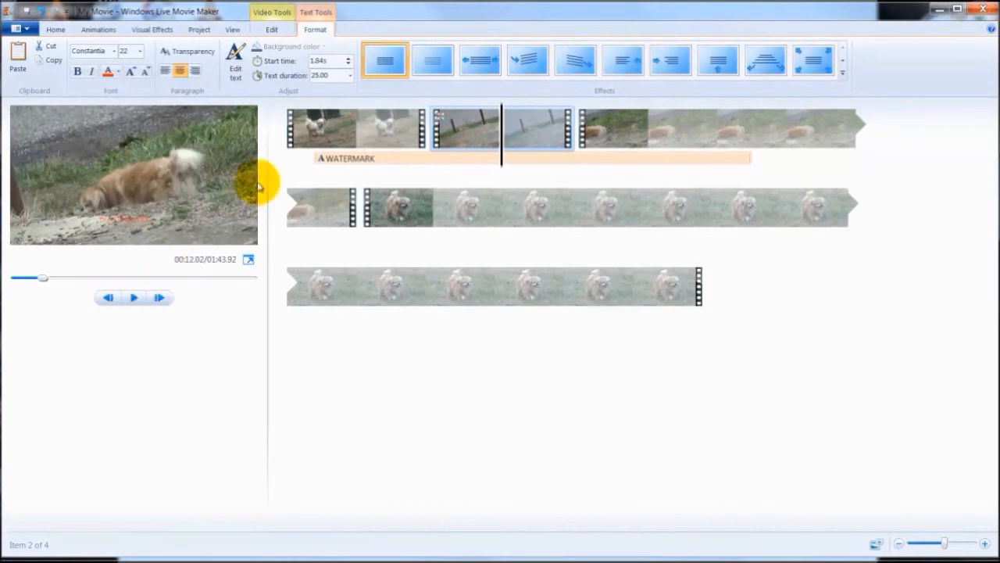
Set the WATERMARK caption's text duration to 30 seconds and play from late in the caption past its end to about 00:32.11
left_click(350, 76)
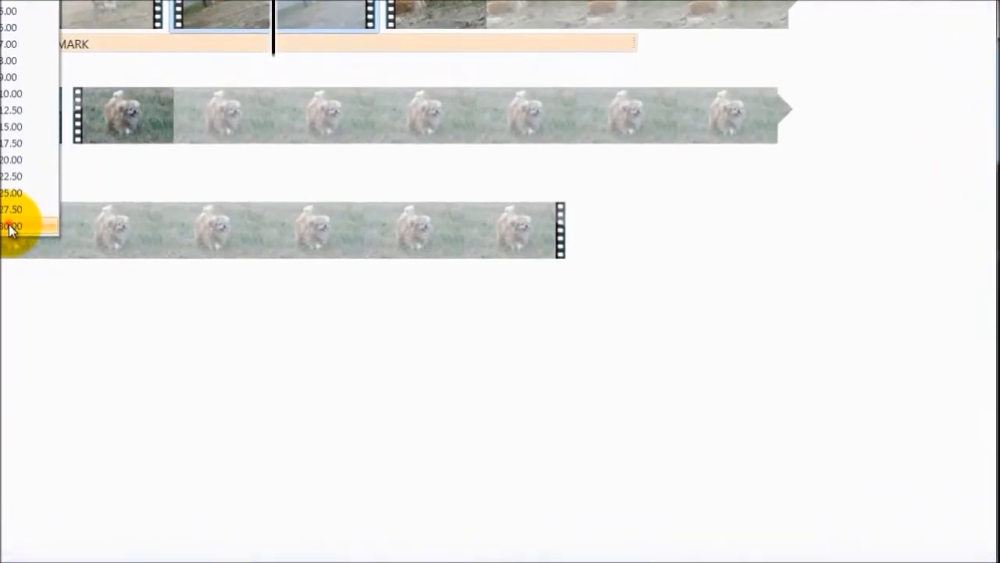
left_click(318, 283)
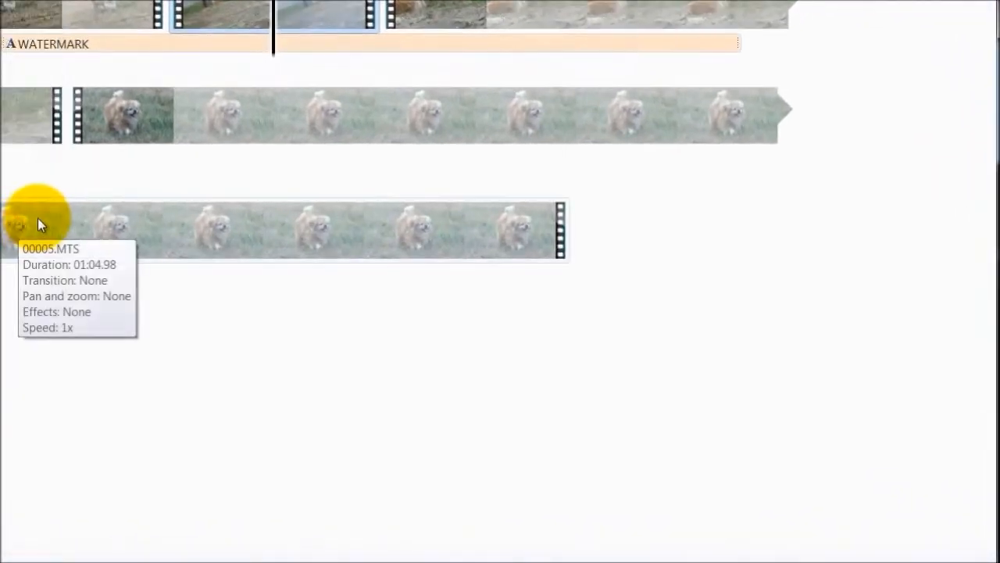
left_click(738, 46)
left_click(743, 31)
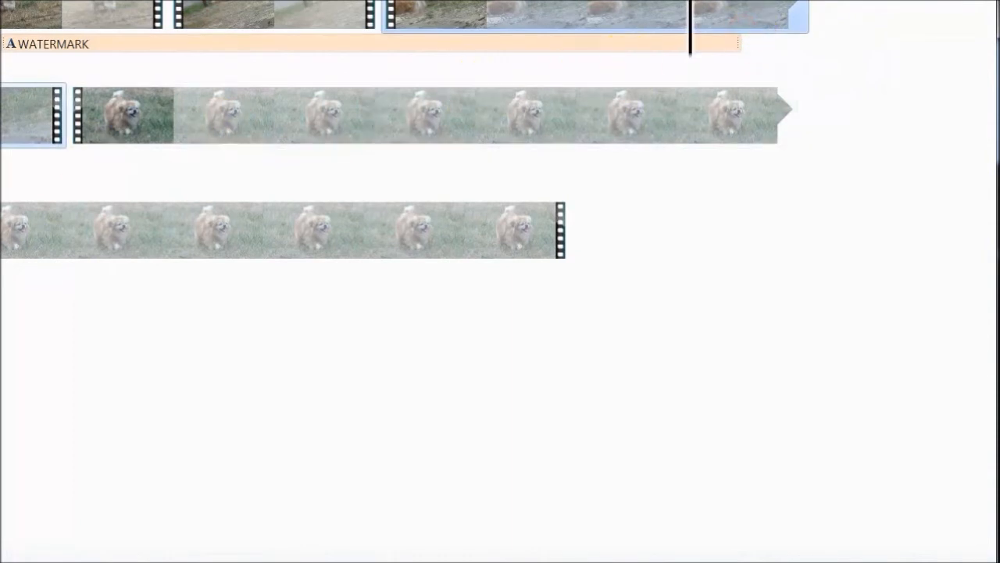
left_click(0, 246)
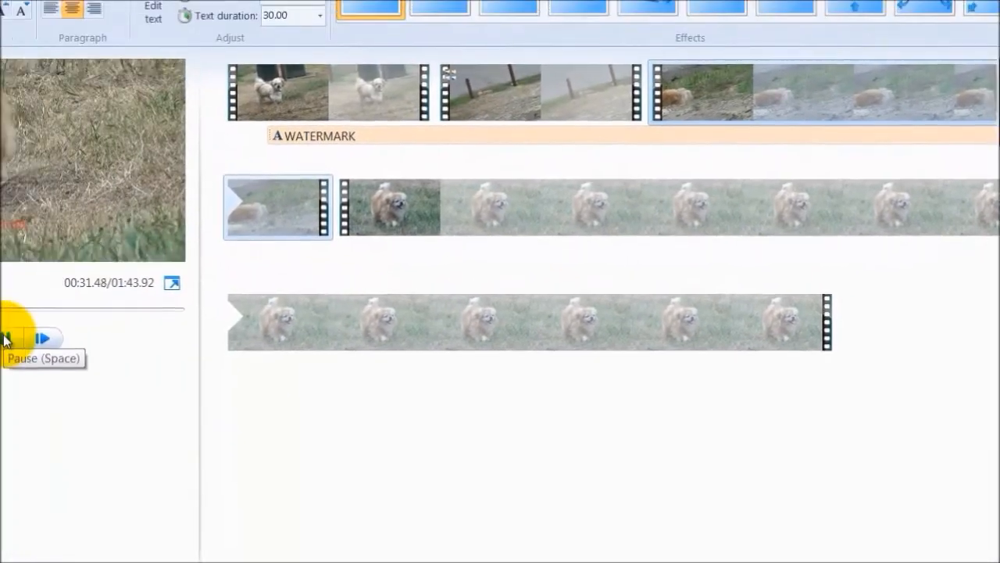
left_click(5, 337)
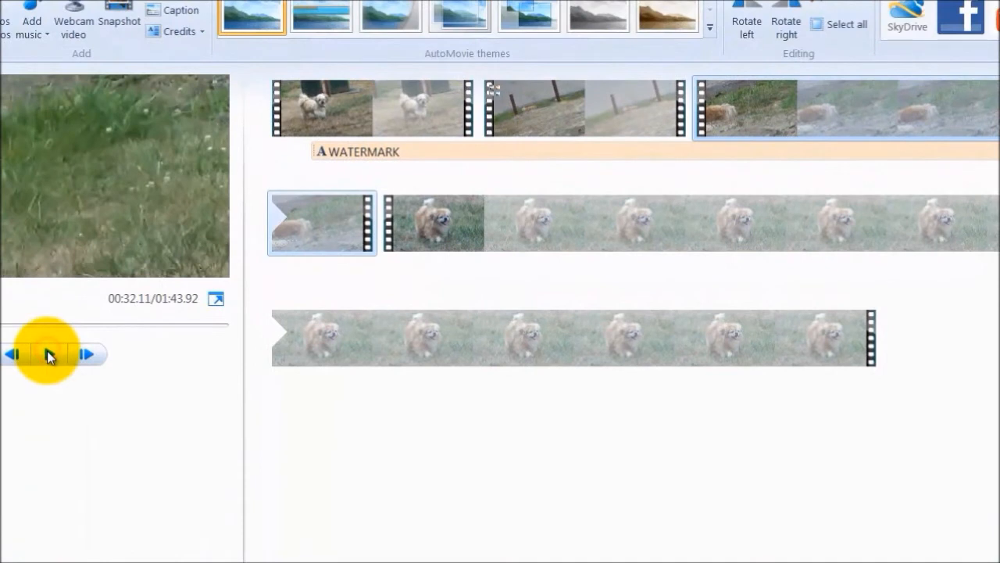
Add a second caption at 32.11 s, try a text duration of 30 seconds, and undo that duration change
left_click(160, 11)
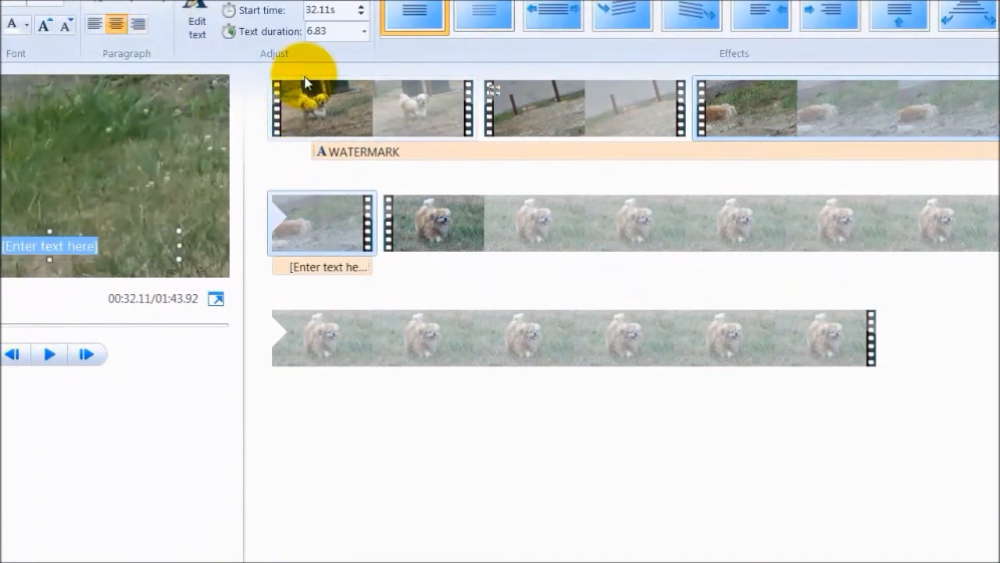
left_click(362, 31)
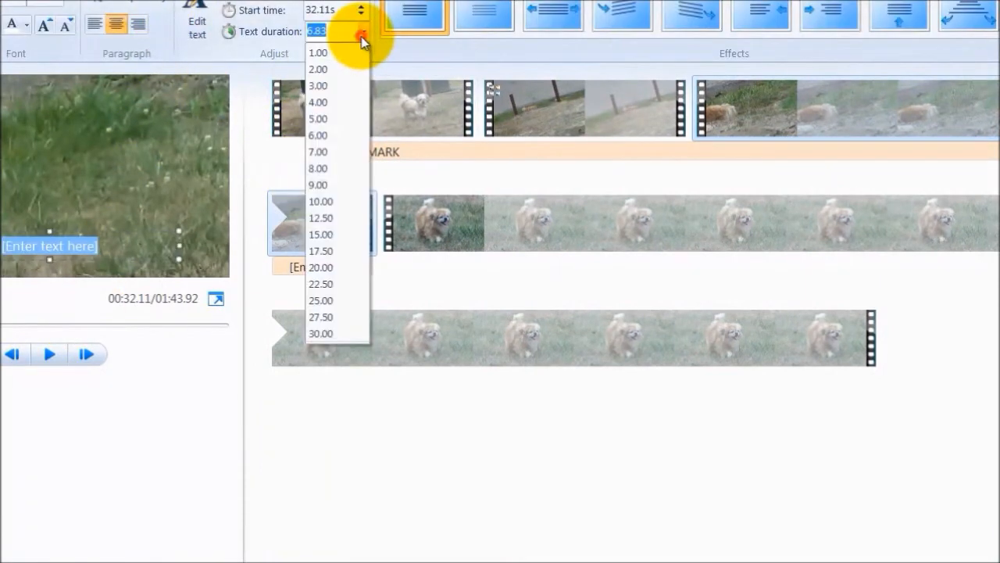
left_click(322, 333)
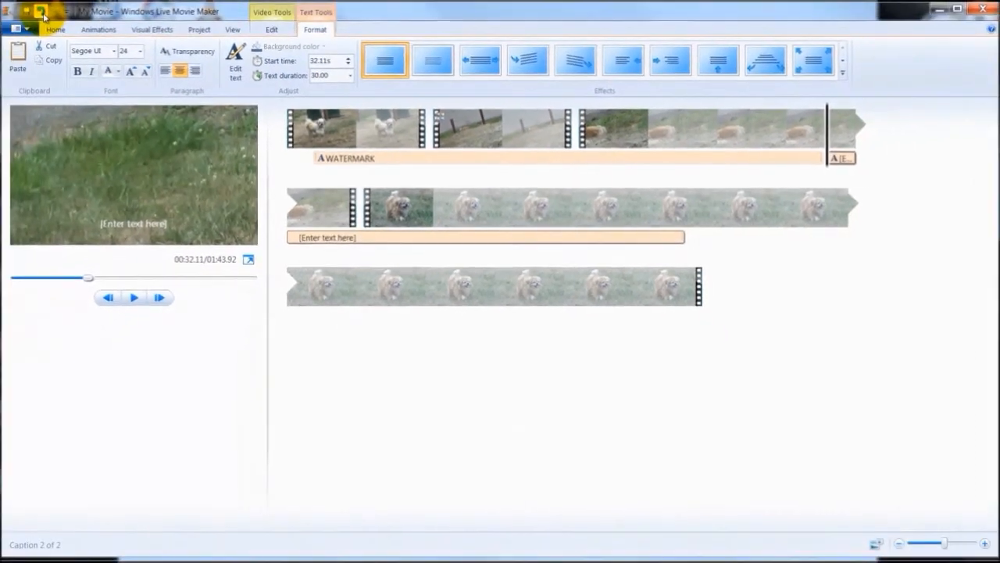
left_click(15, 0)
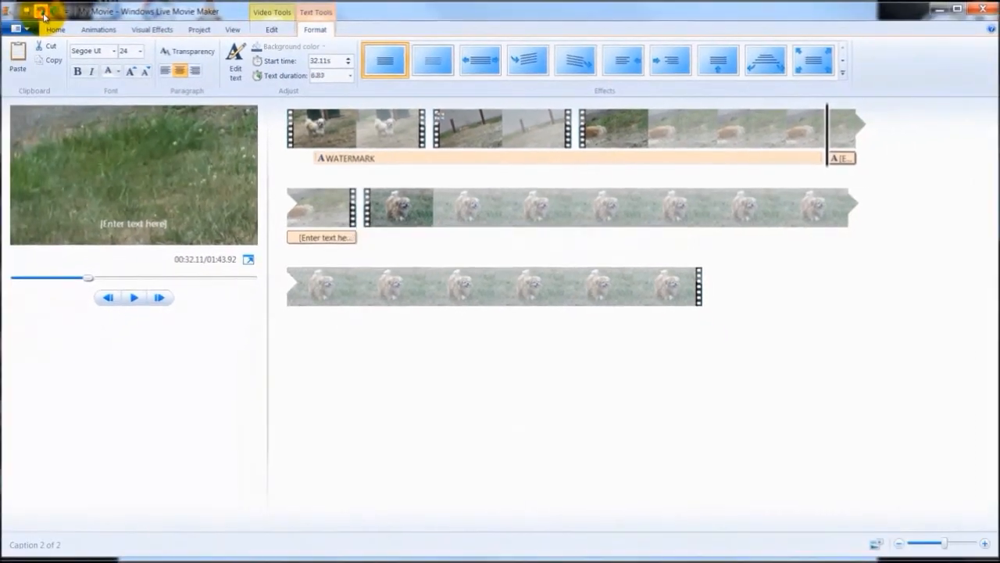
Undo the remaining caption edits back through the WATERMARK caption's creation, until the timeline holds only the four video clips
left_click(14, 0)
left_click(43, 14)
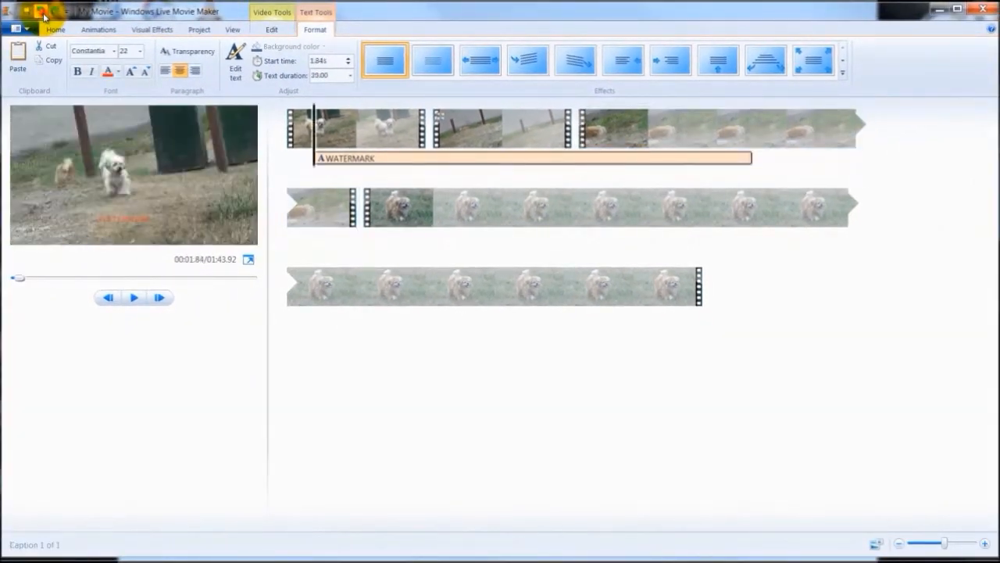
left_click(43, 14)
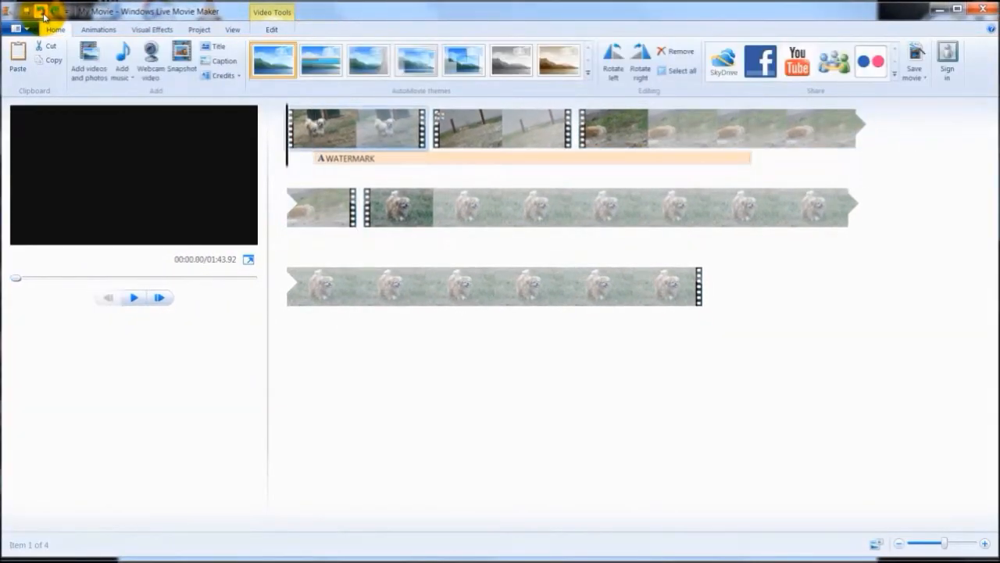
left_click(43, 14)
left_click(43, 14)
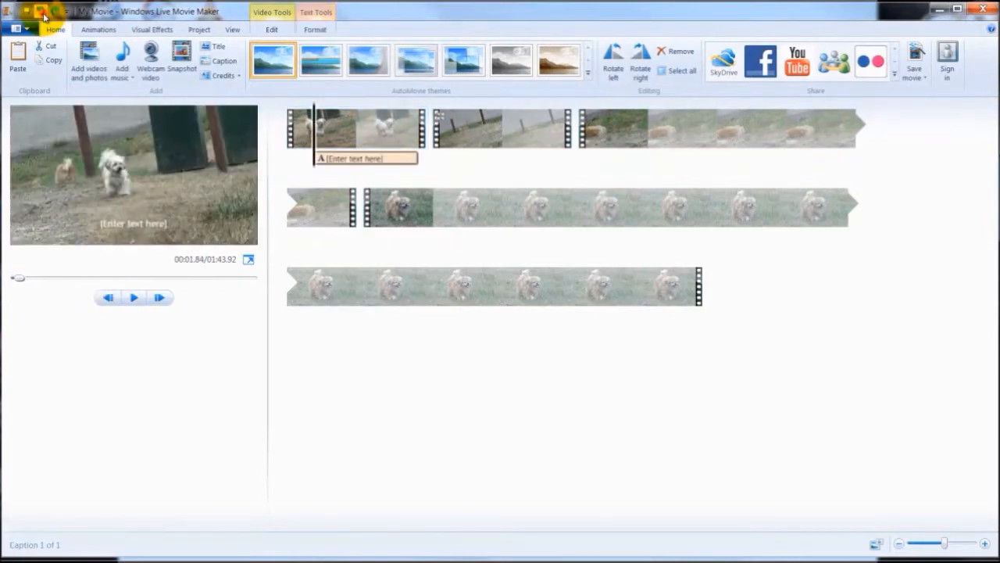
left_click(43, 15)
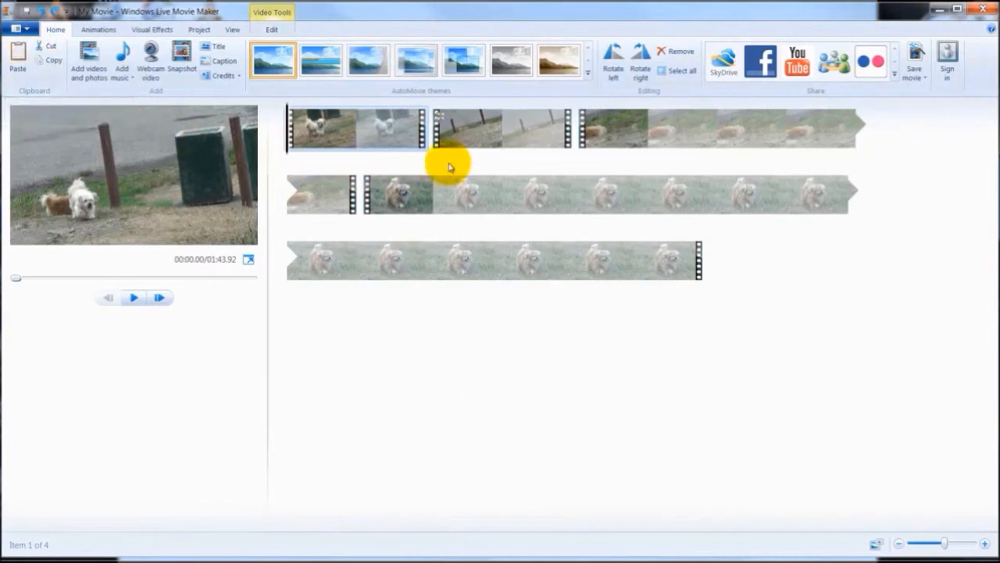
Copy the second clip, 00004.MTS, and paste it after the last clip of the movie
mouse_move(444, 141)
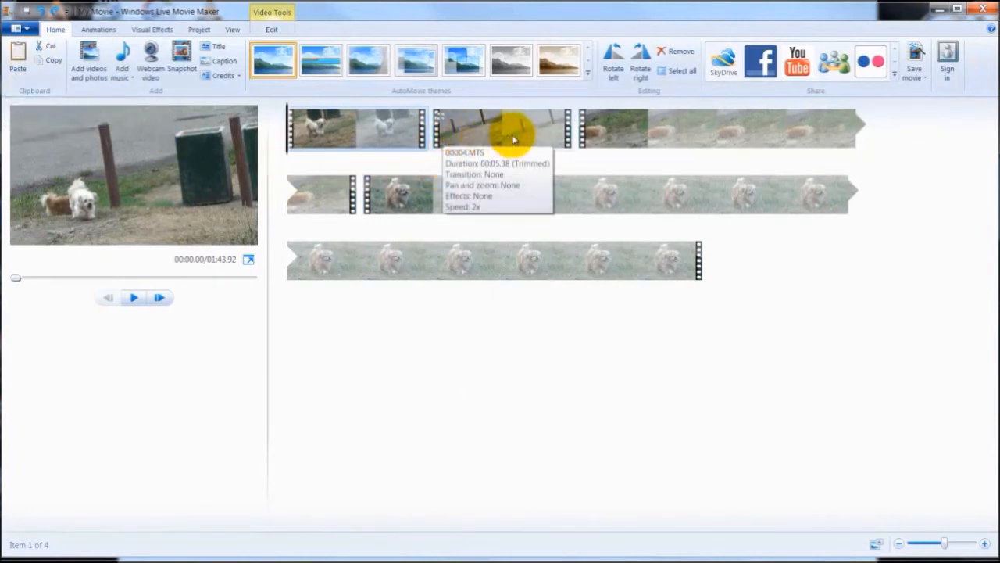
left_click(434, 145)
left_click(47, 47)
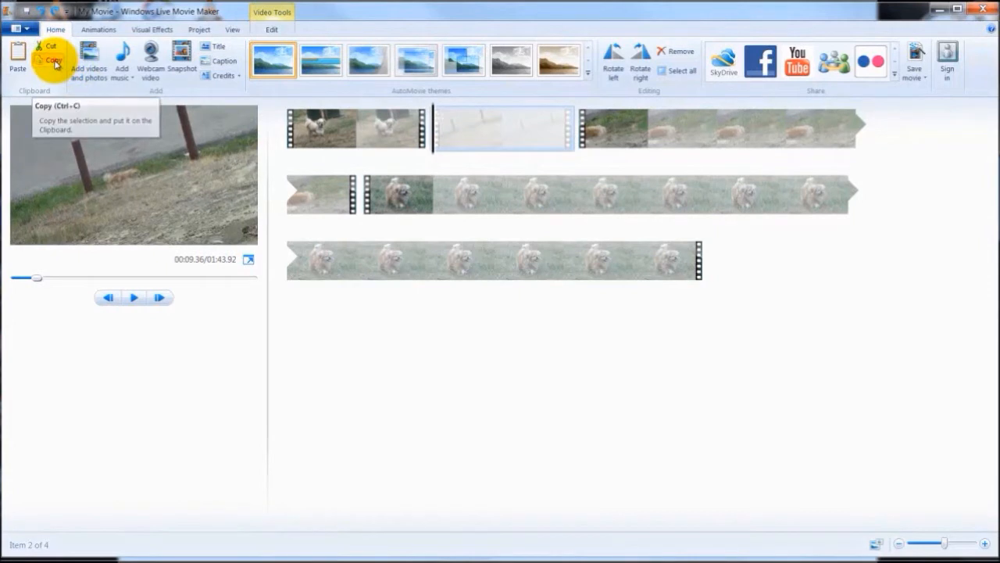
left_click(55, 63)
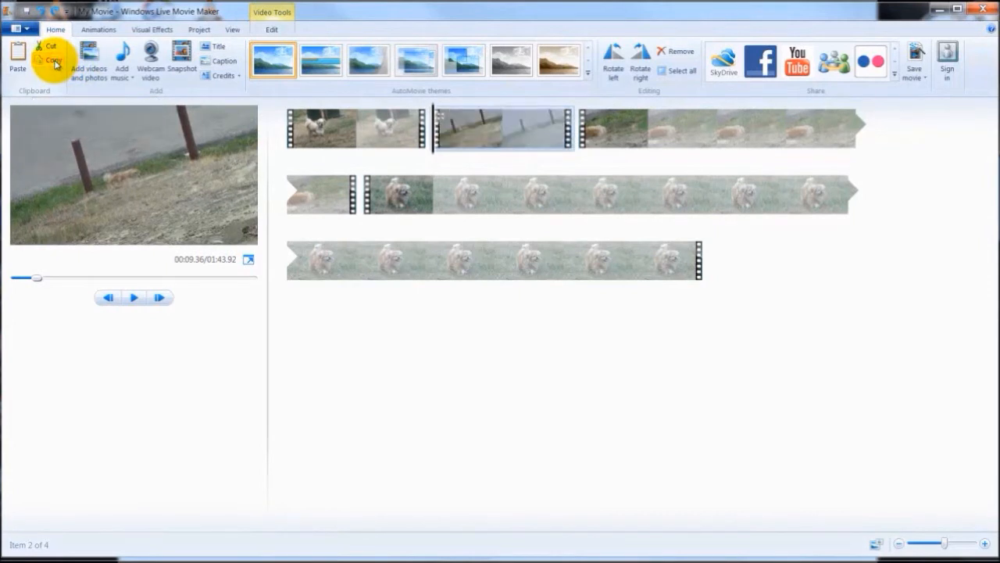
left_click(699, 279)
left_click(702, 278)
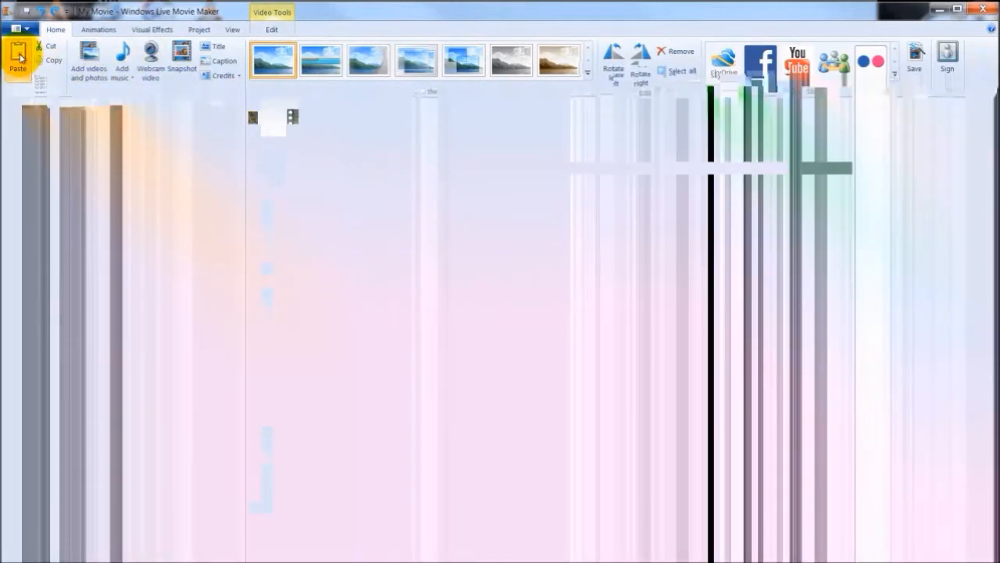
left_click(18, 56)
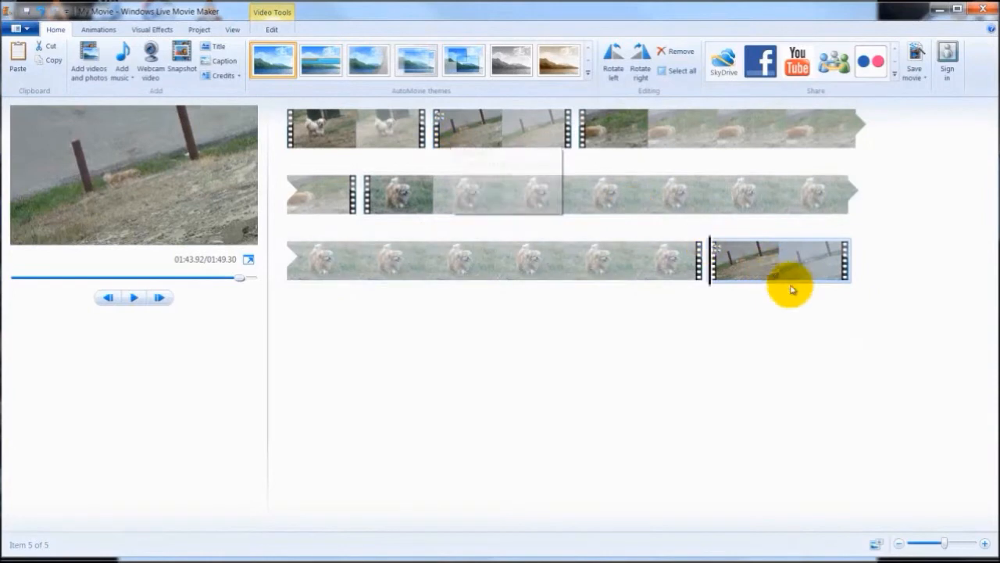
Play part of the second clip and of its pasted copy to compare them, and undo the paste
left_click(438, 145)
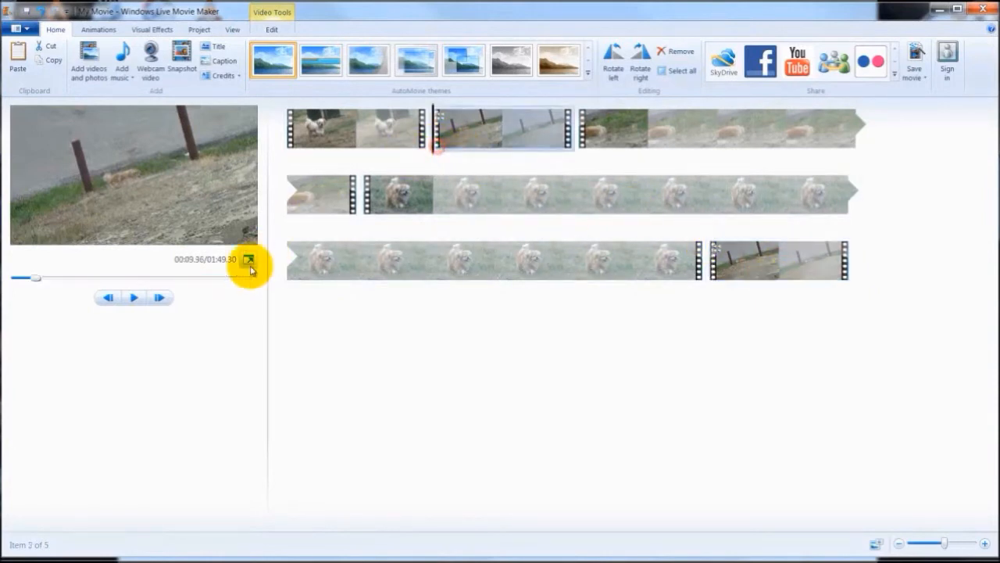
left_click(140, 298)
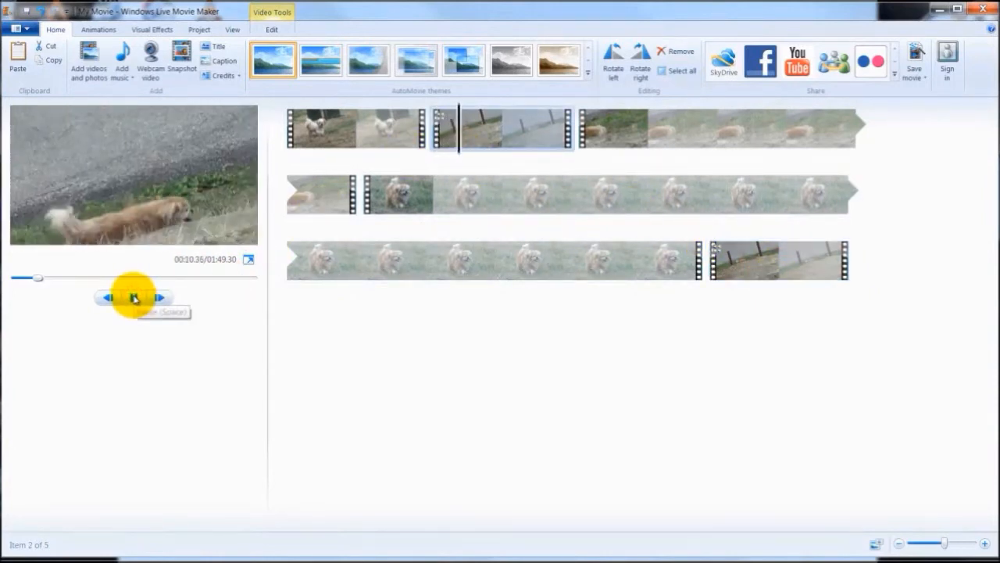
left_click(134, 298)
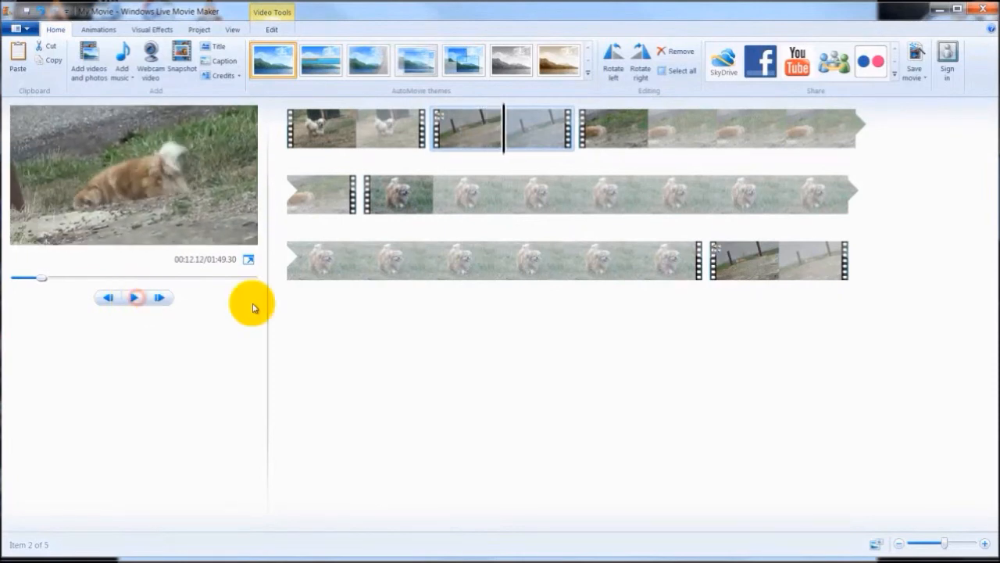
left_click(711, 272)
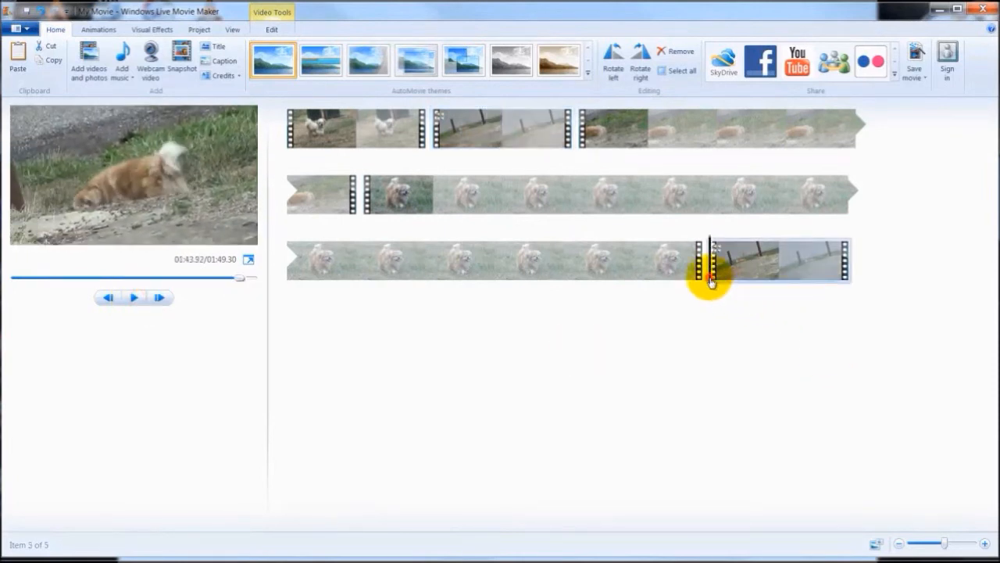
left_click(134, 298)
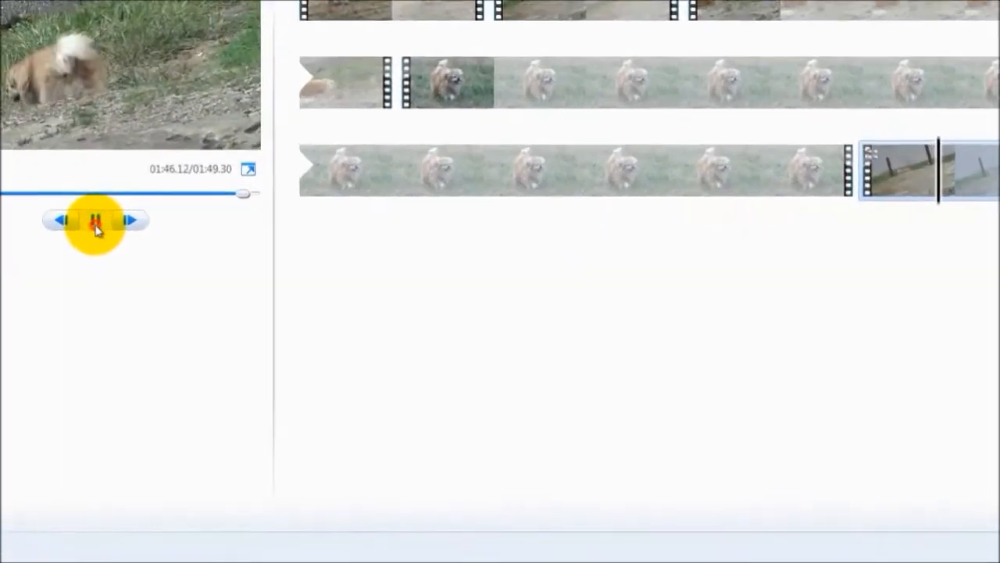
left_click(96, 222)
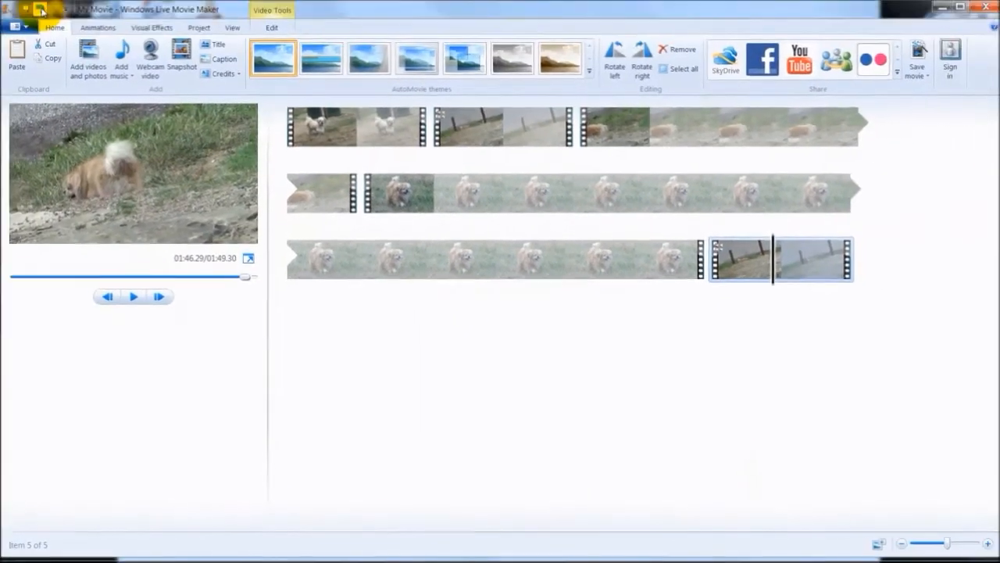
left_click(42, 13)
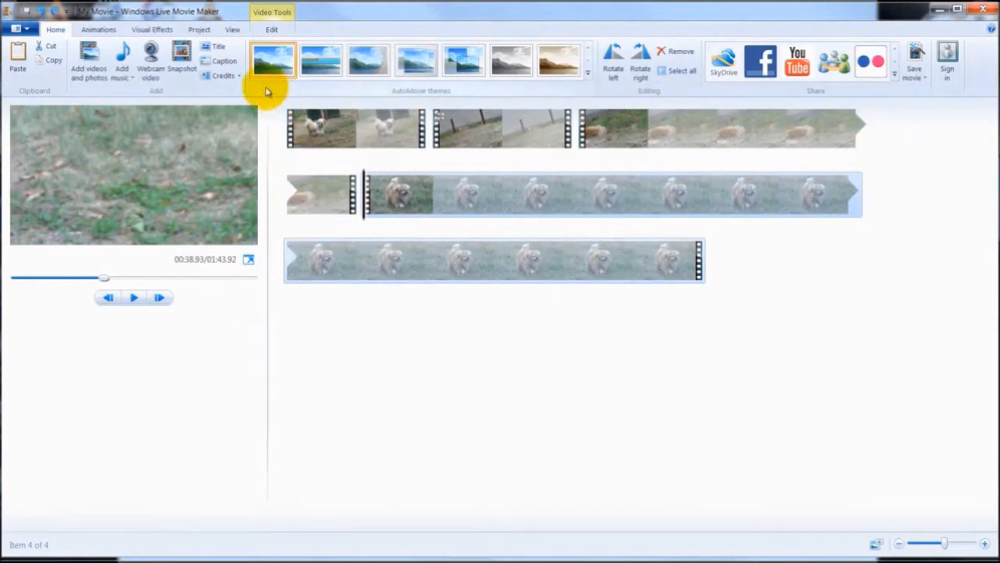
Lower the last clip's video volume to the minimum and play its opening to about 00:42.48
left_click(273, 31)
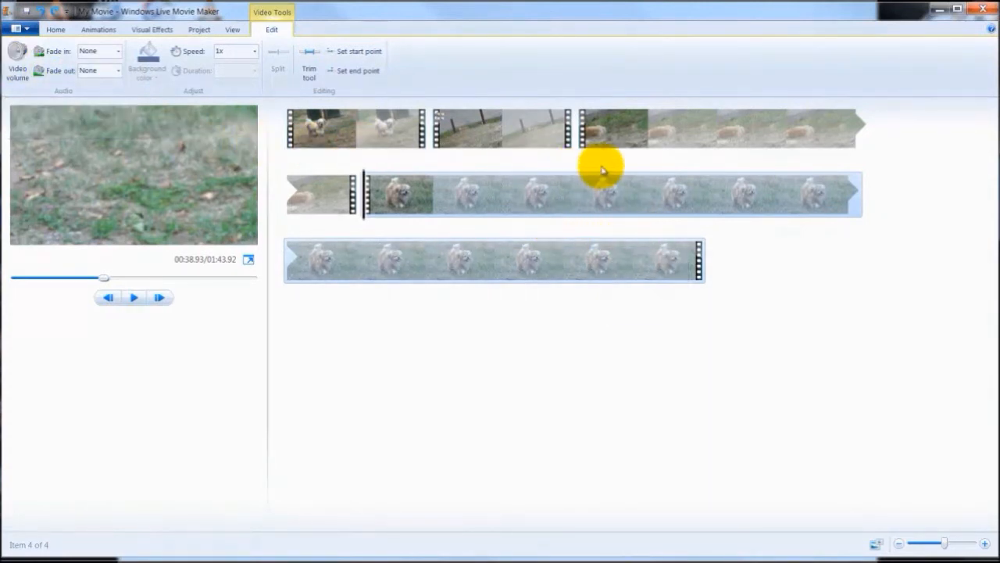
left_click(16, 59)
left_click_drag(70, 95, 30, 98)
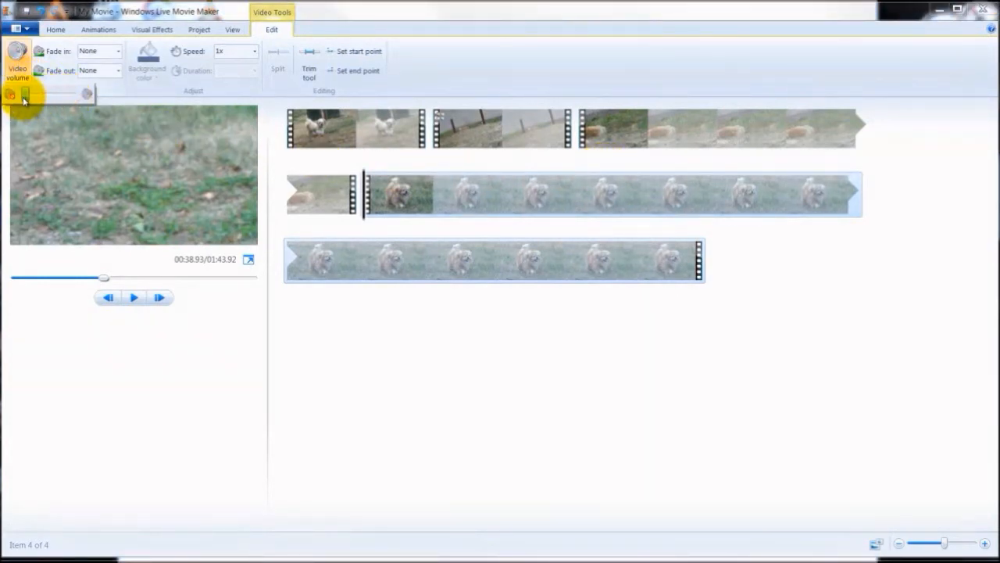
mouse_move(24, 100)
left_mouse_down()
mouse_move(38, 98)
mouse_move(18, 104)
left_mouse_up()
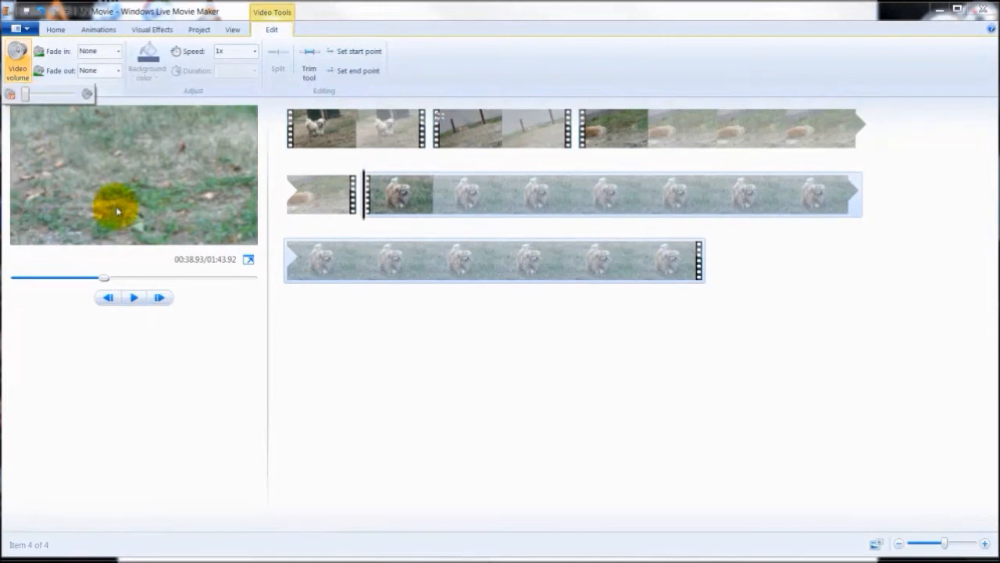
left_click(135, 299)
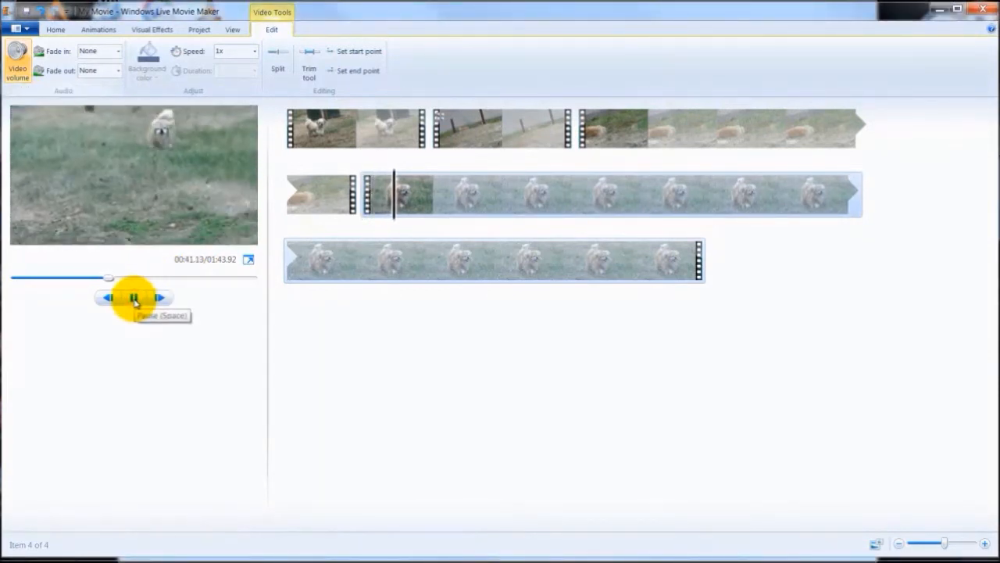
left_click(134, 301)
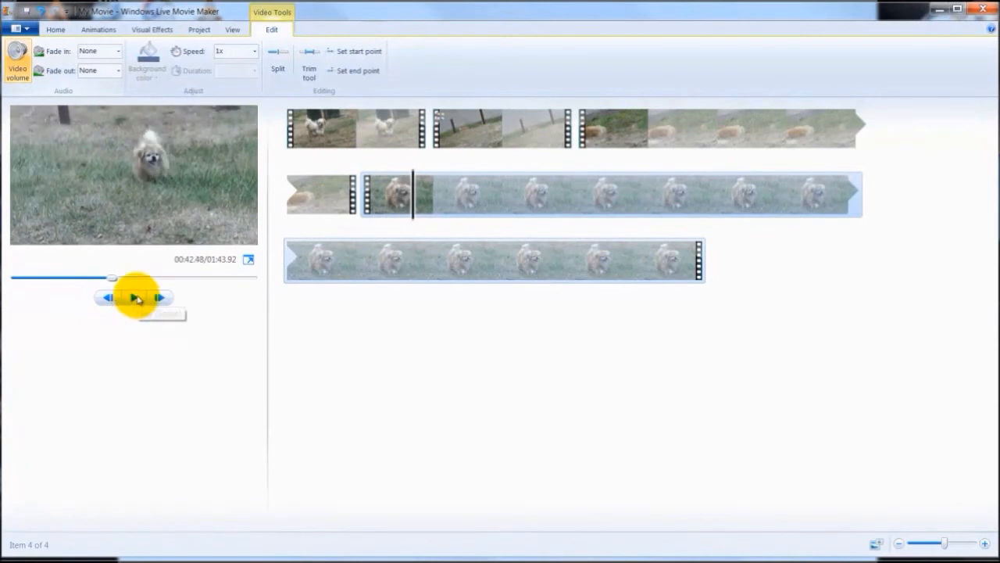
left_click(56, 30)
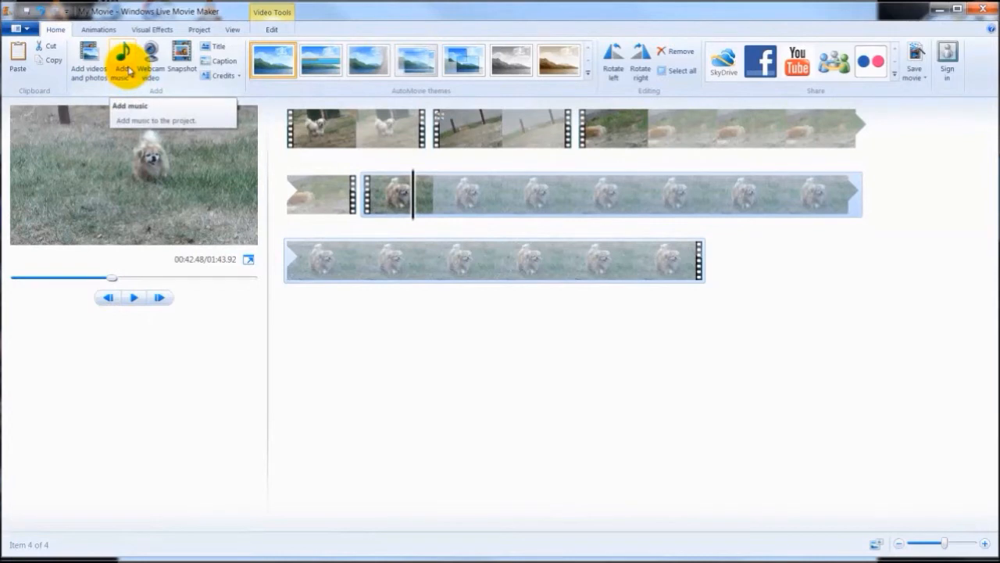
left_click(127, 71)
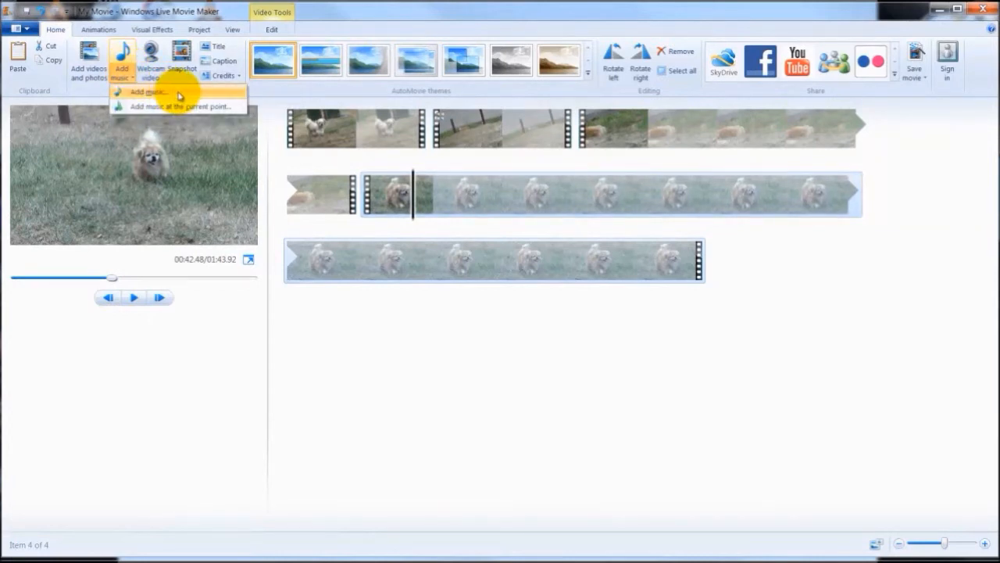
left_click(178, 93)
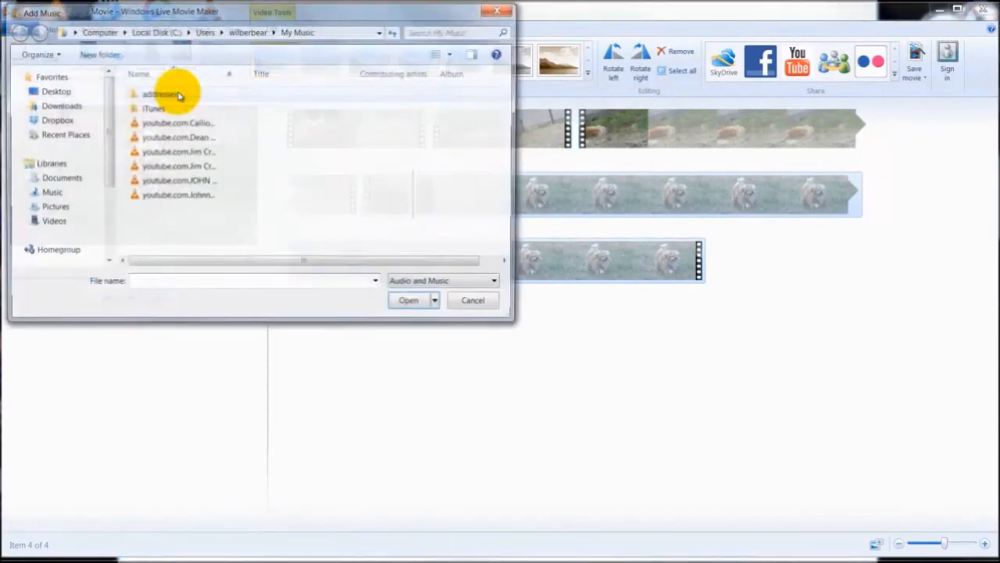
left_click(500, 9)
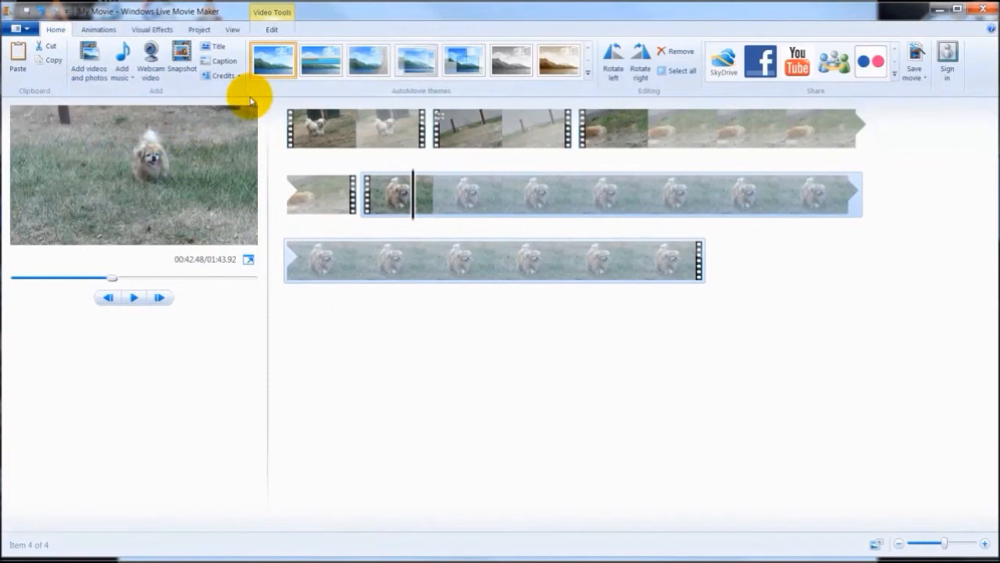
Add credits at the end of the movie, try right and left alignment for the text, and centre it
left_click(207, 76)
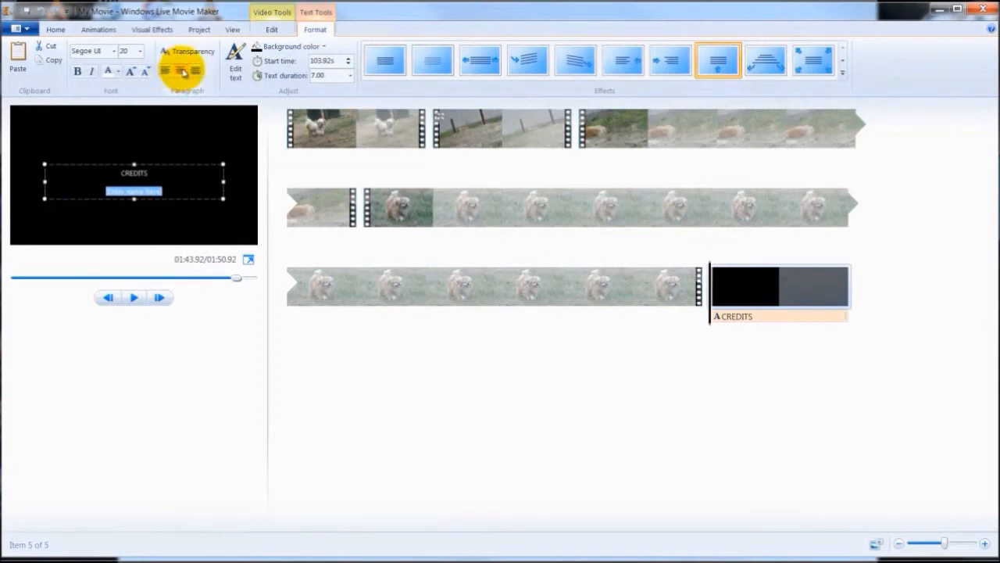
left_click(196, 72)
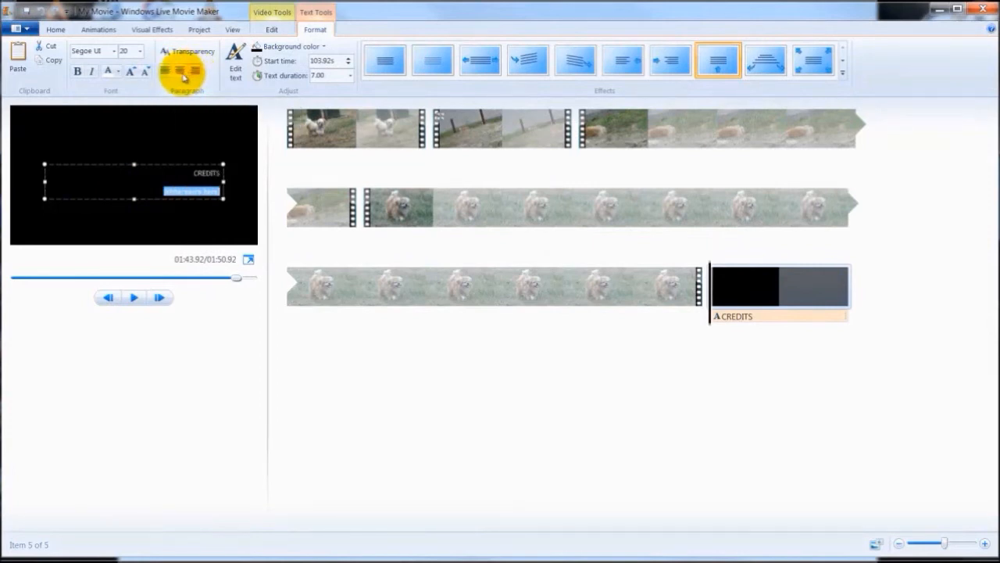
left_click(180, 71)
left_click(165, 74)
left_click(180, 70)
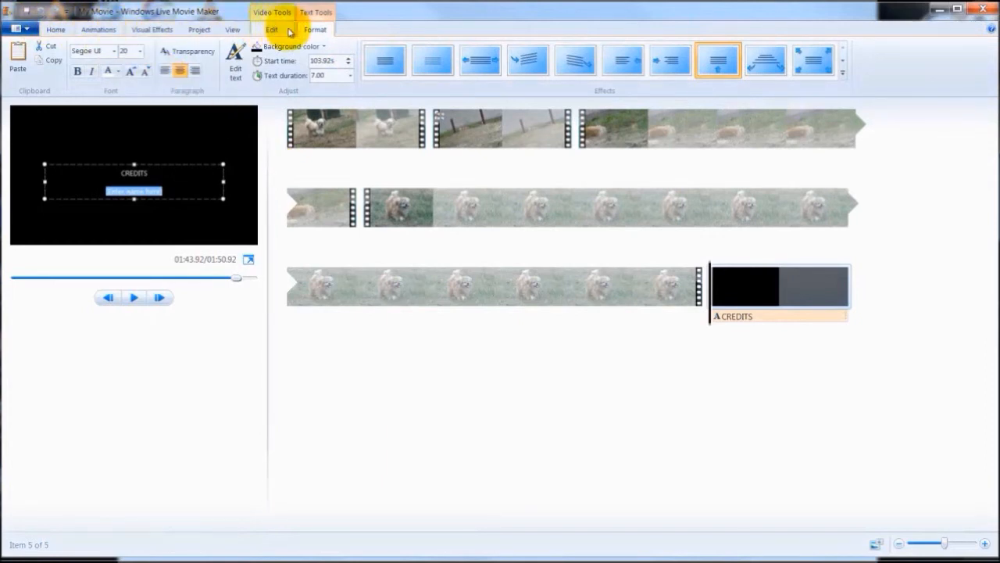
Remove the text from the credits clip, and undo both that removal and the addition of the credits
left_click(55, 30)
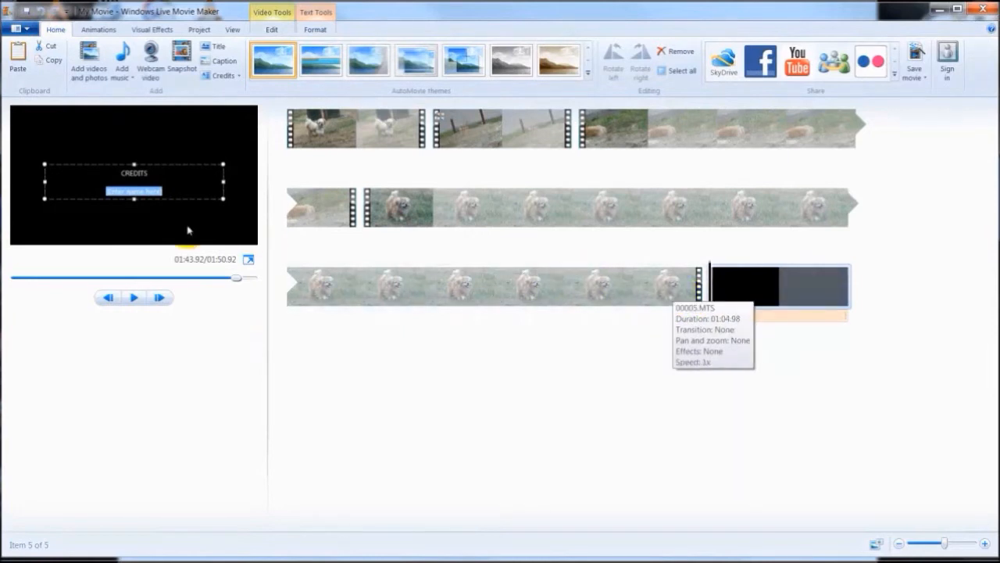
right_click(766, 278)
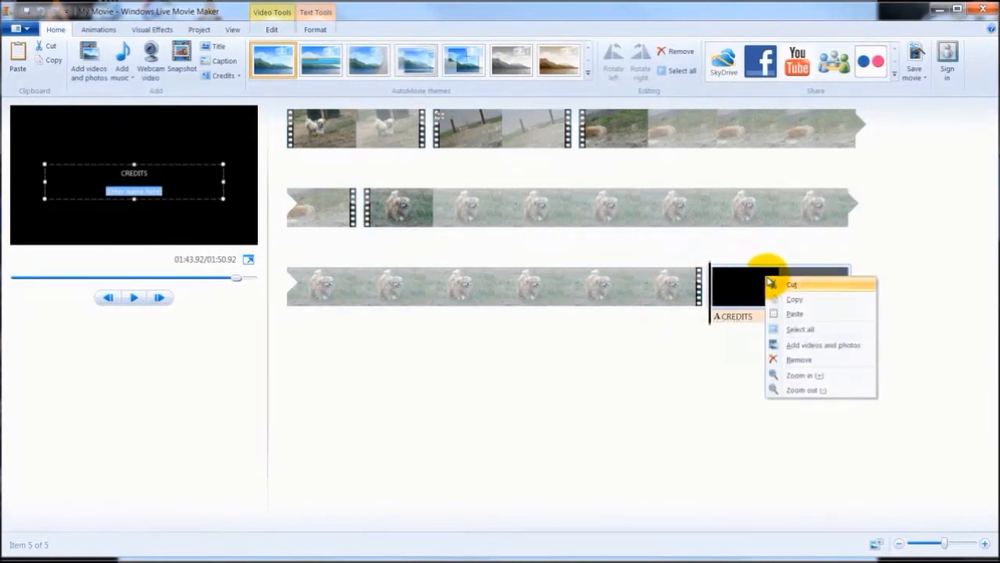
left_click(808, 361)
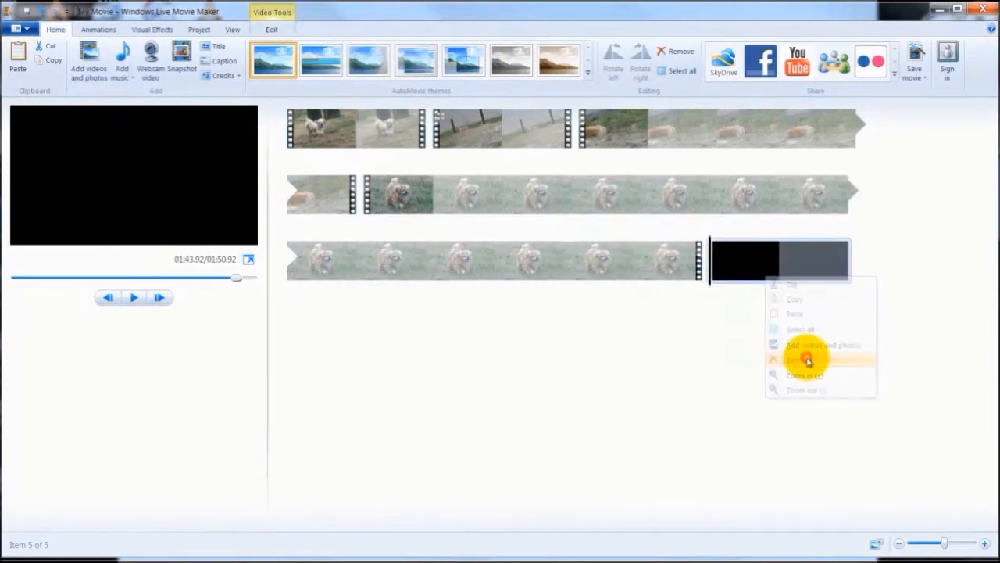
right_click(765, 274)
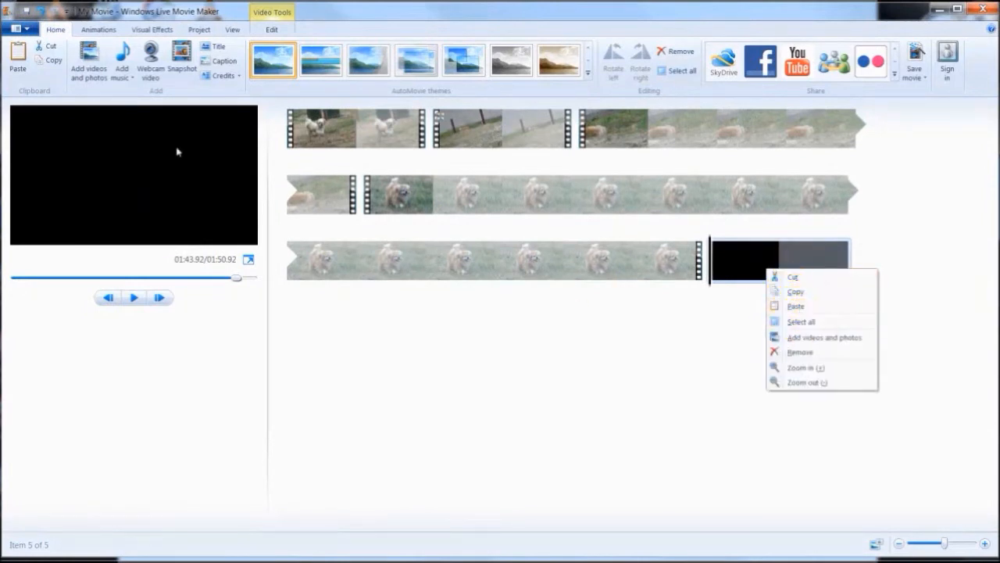
left_click(39, 14)
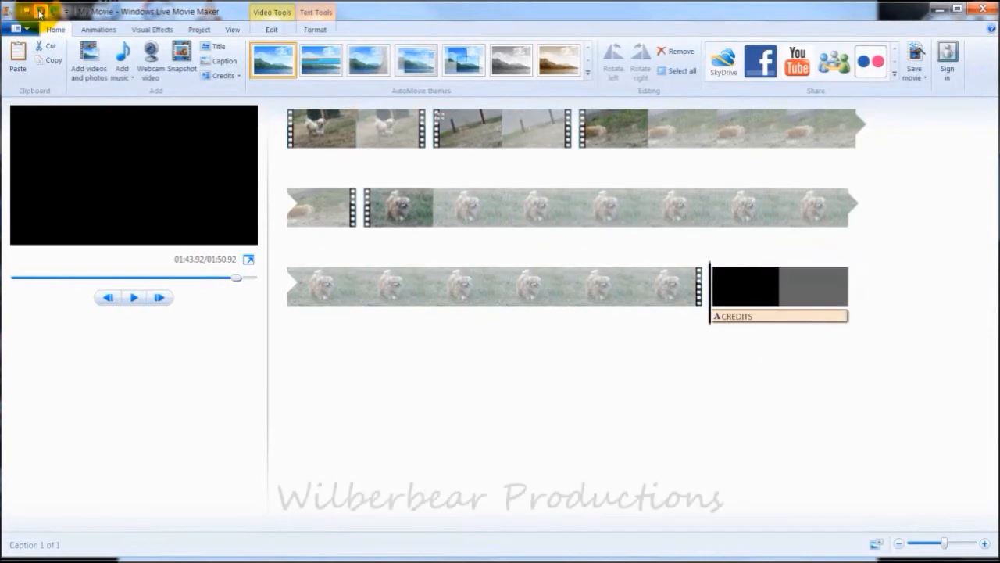
left_click(39, 14)
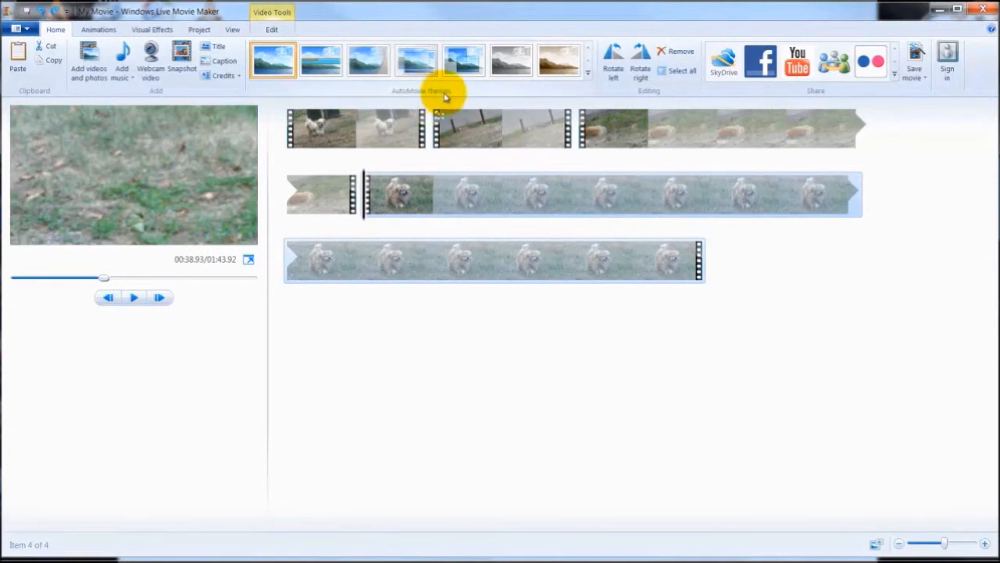
Apply the Pan and zoom AutoMovie theme to the movie
left_click(469, 62)
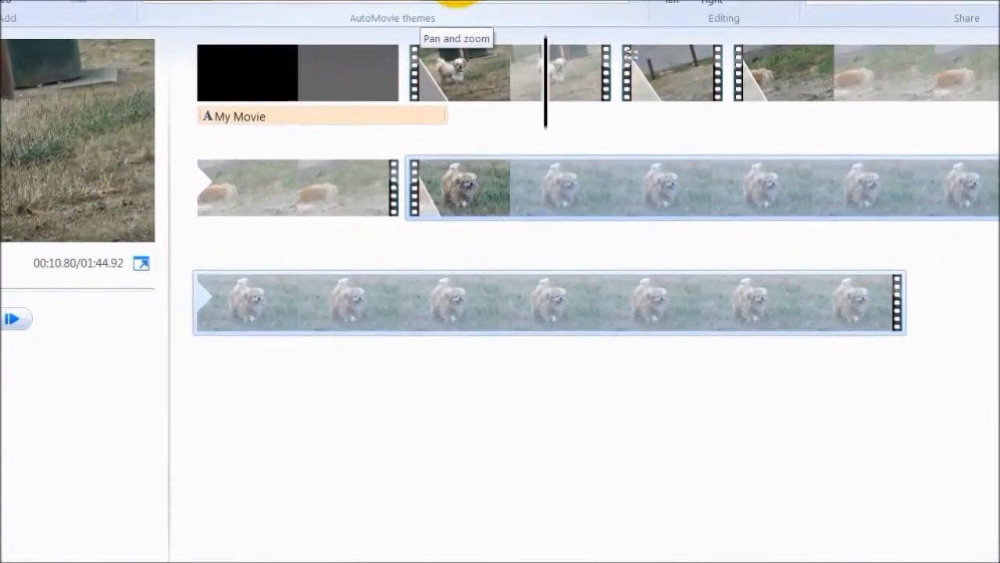
Apply the Pan and zoom AutoMovie theme again and decline adding music
left_click(467, 64)
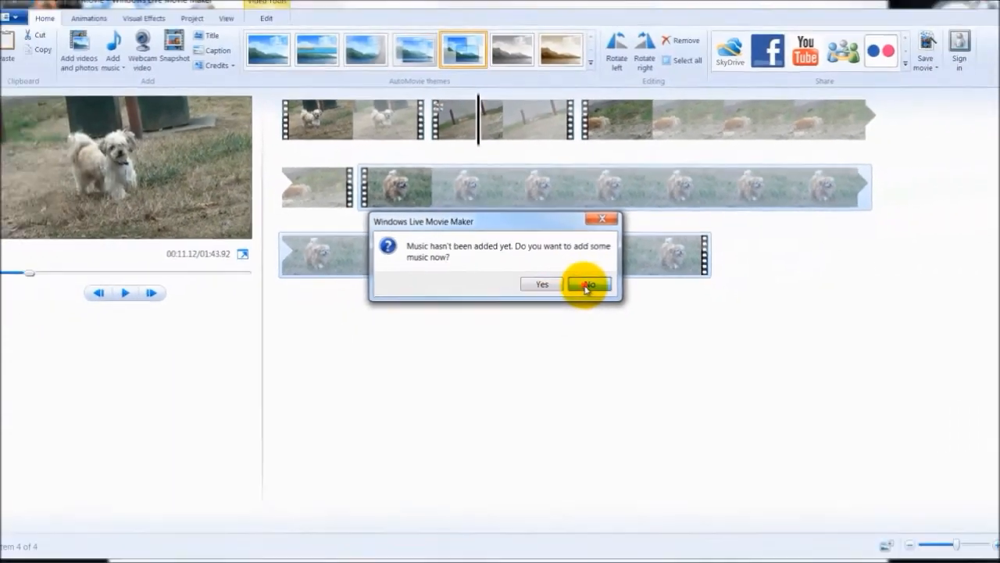
left_click(623, 305)
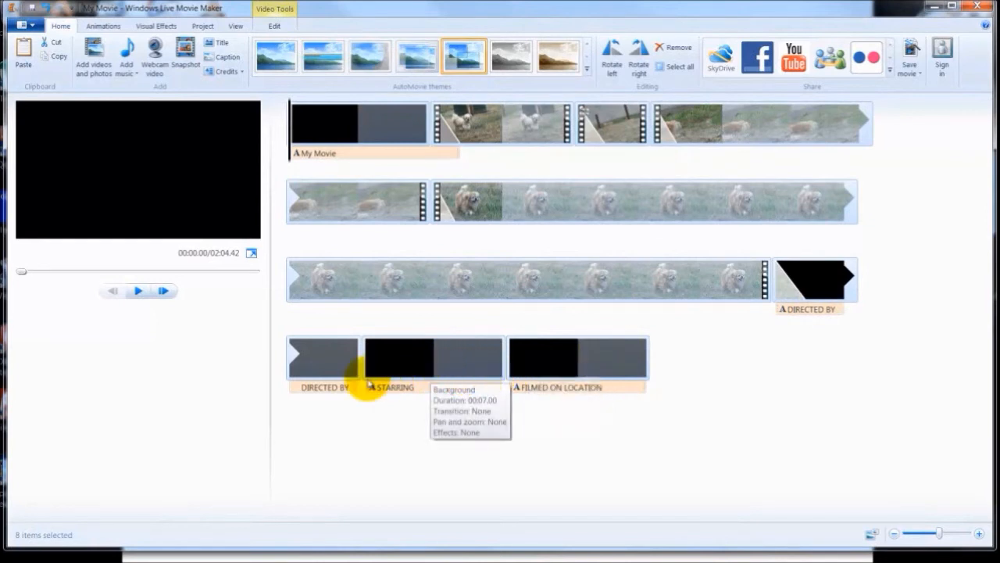
Preview the FILMED ON LOCATION credits clip and replace its text with THANKS
left_click(509, 383)
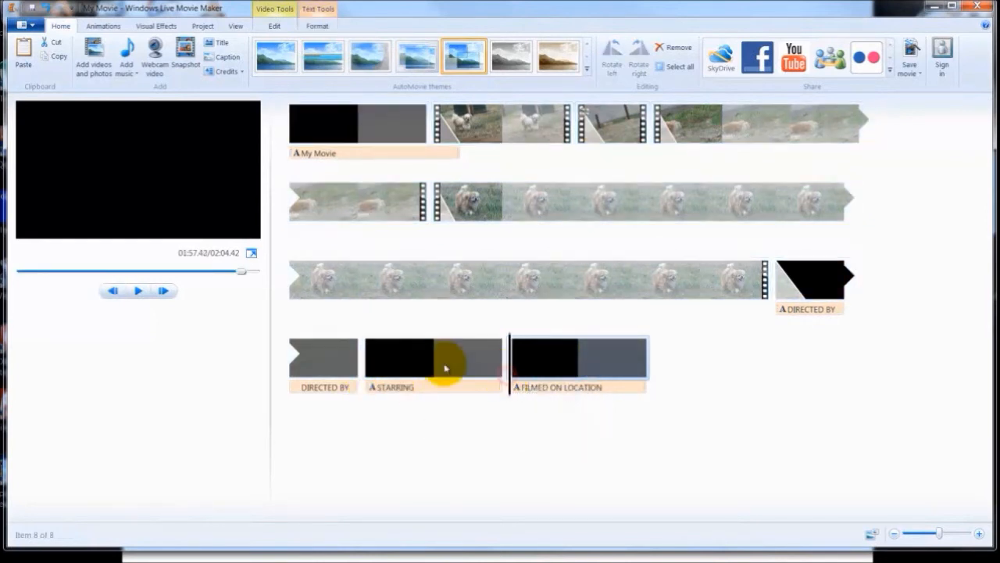
left_click(138, 292)
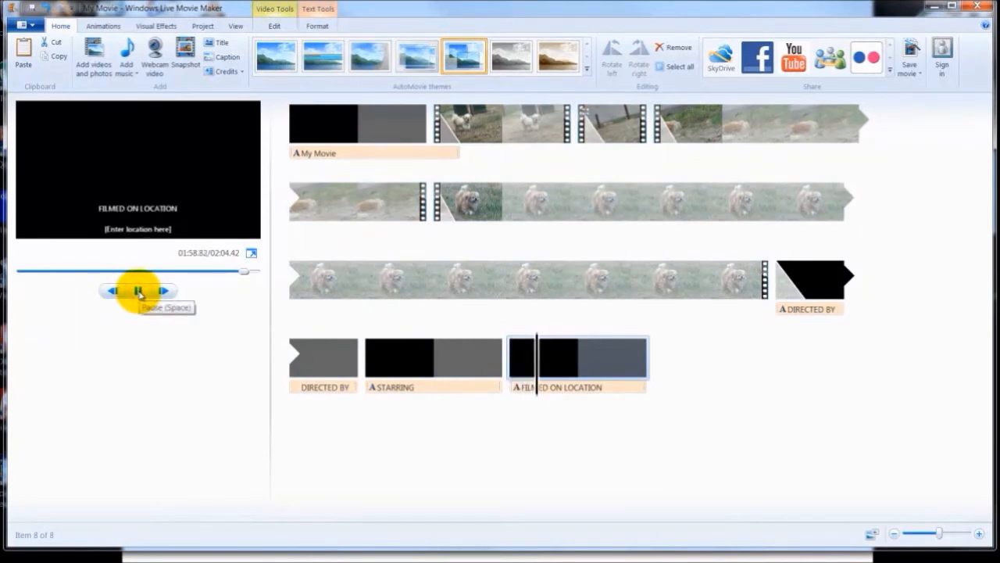
left_click(138, 292)
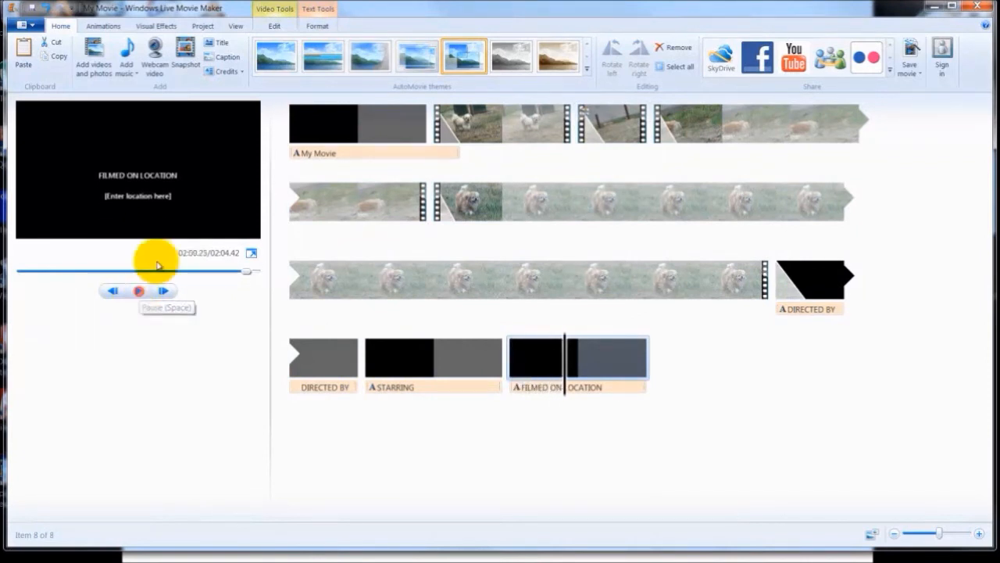
left_click(179, 197)
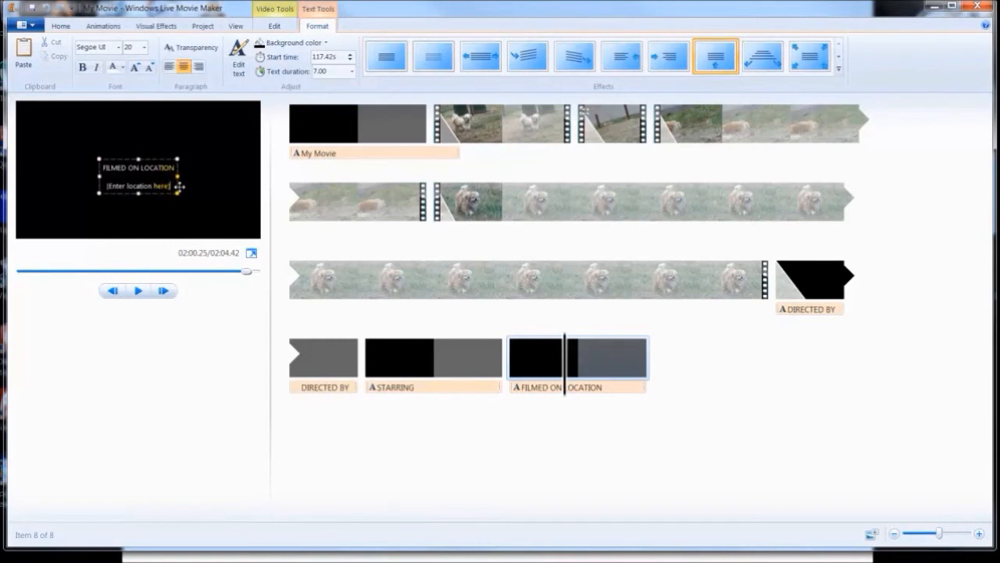
key("BackSpace")
key("BackSpace")
key("BackSpace")
key("BackSpace")
key("BackSpace")
key("BackSpace")
key("BackSpace")
key("BackSpace")
key("BackSpace")
key("BackSpace")
key("BackSpace")
key("BackSpace")
key("BackSpace")
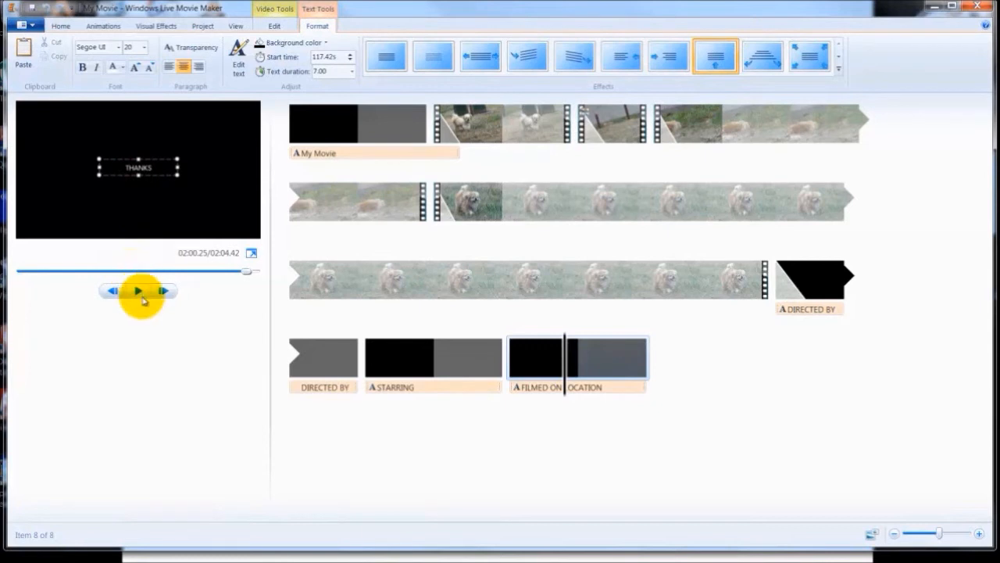
Play the closing credits, then set the THANKS text to size 36 and widen its box to fit the word on one line
left_click(500, 378)
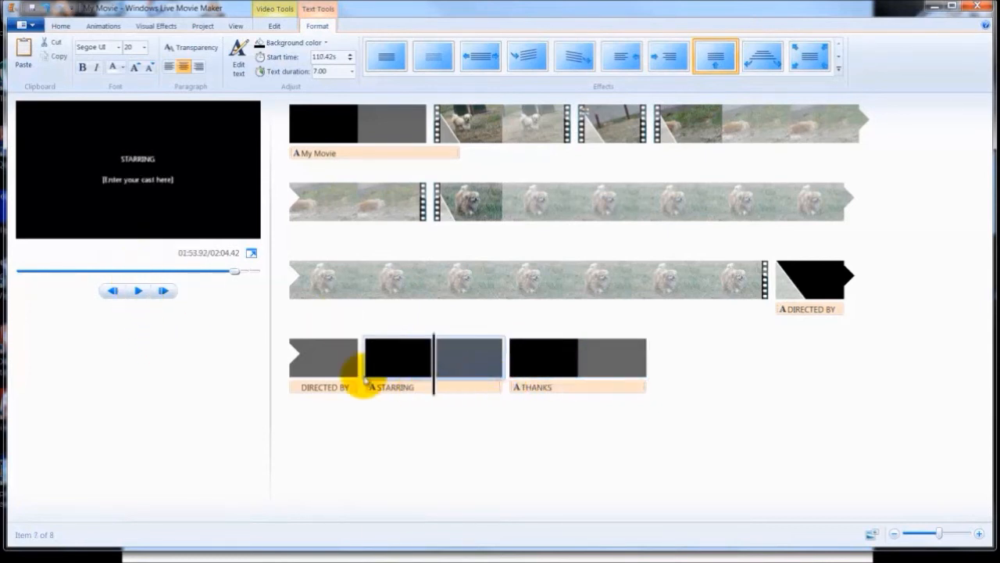
left_click(140, 294)
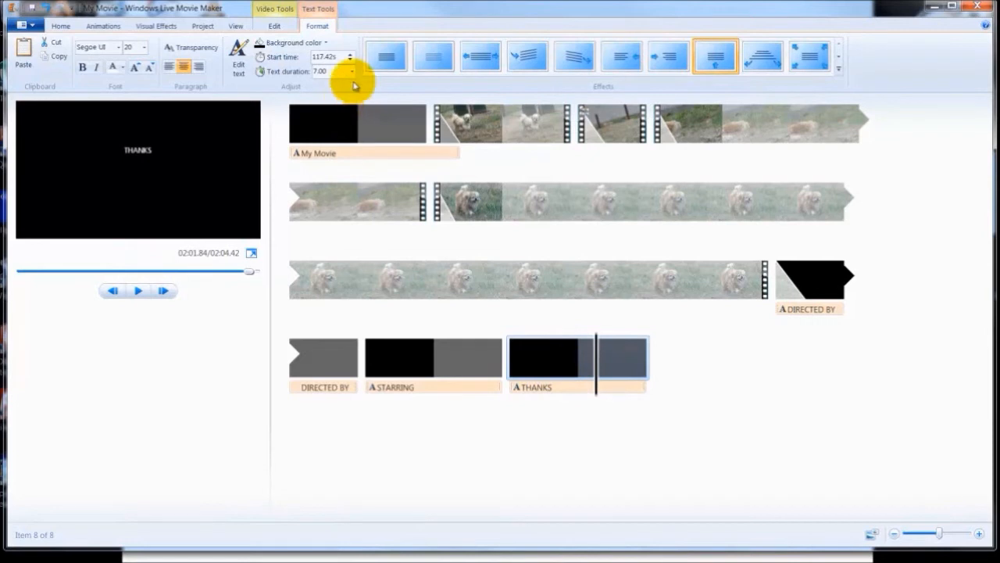
left_click(145, 48)
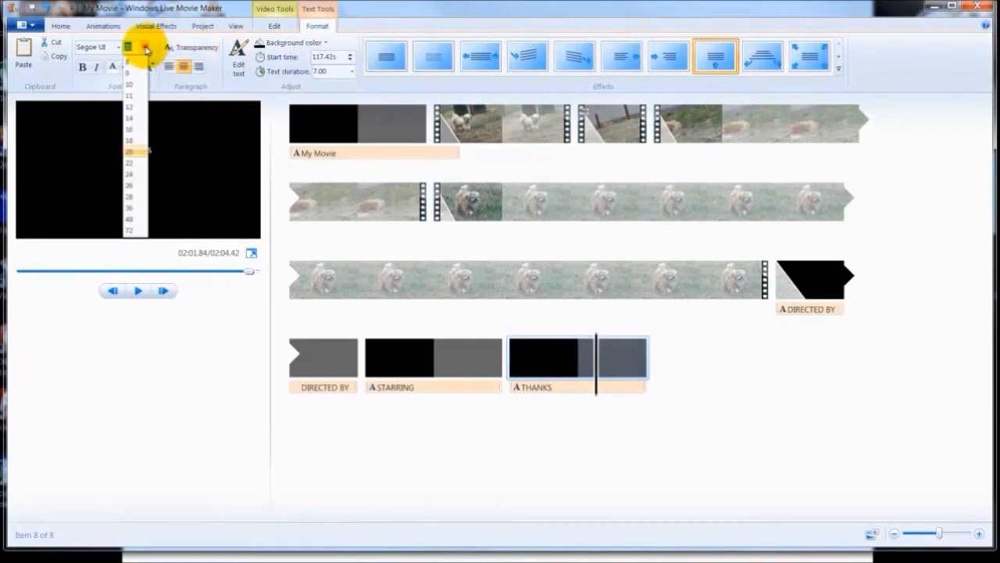
left_click(150, 192)
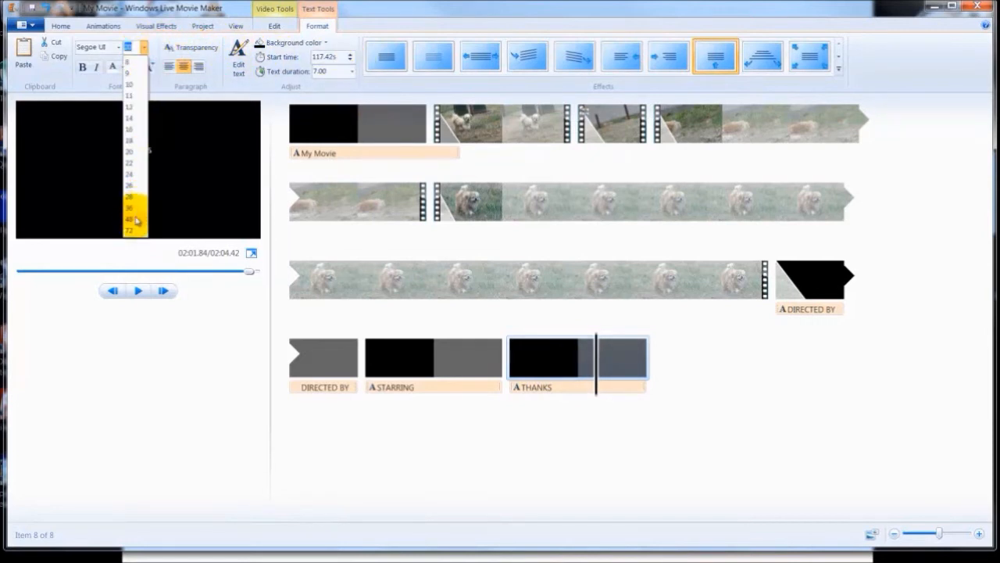
left_click(135, 209)
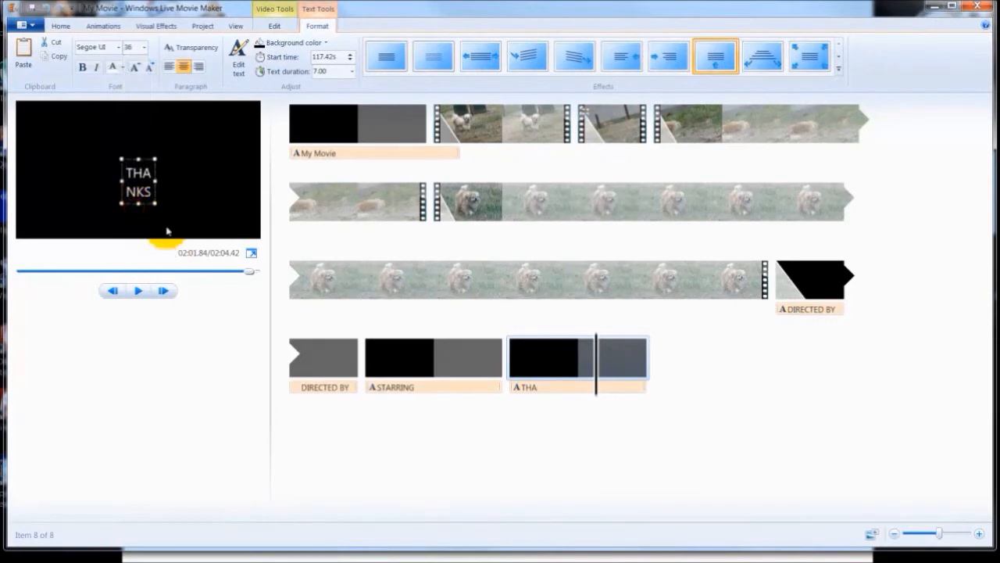
left_click_drag(118, 182, 95, 180)
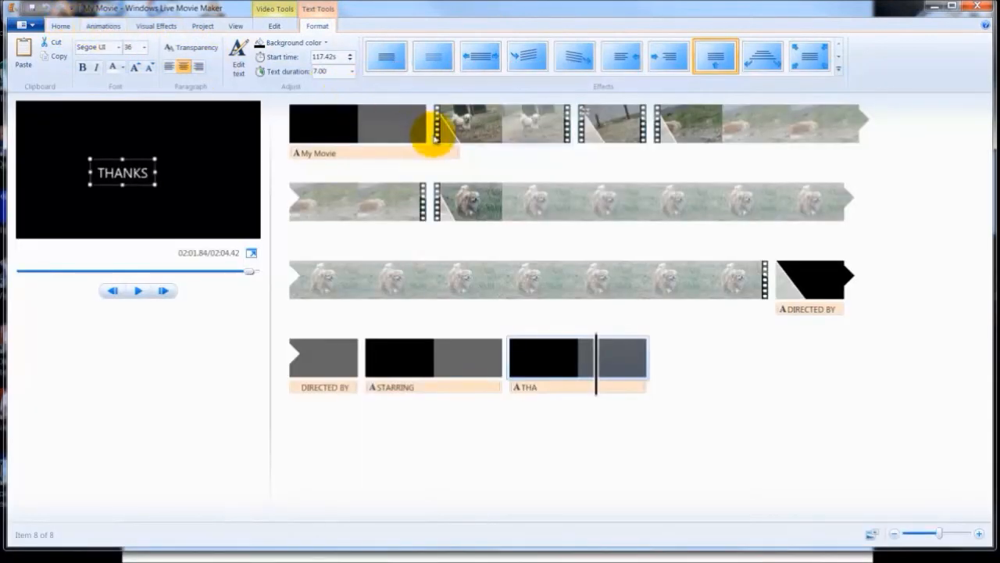
Apply the Circle transition to the first video clip after the title and play it back
left_click(434, 137)
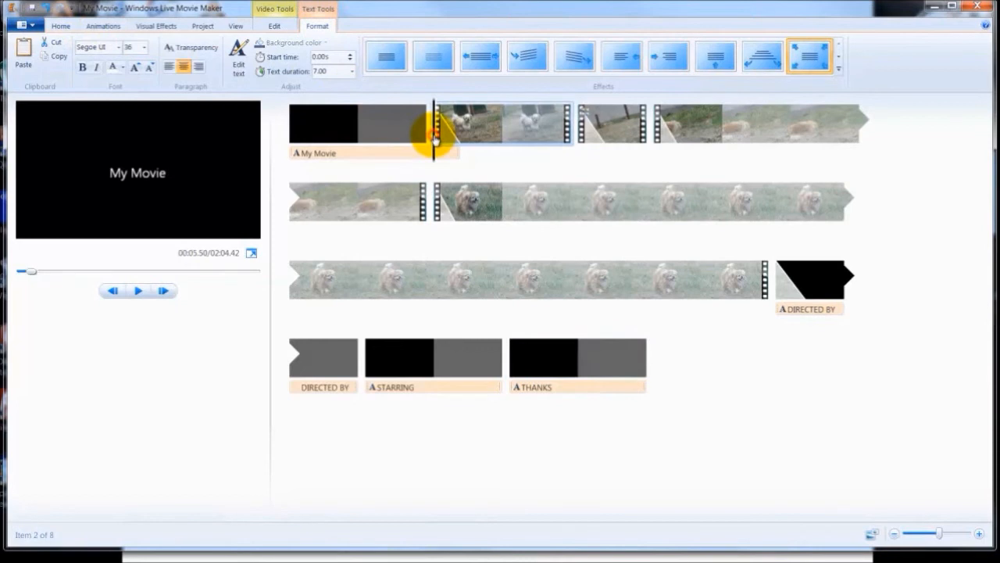
left_click(103, 26)
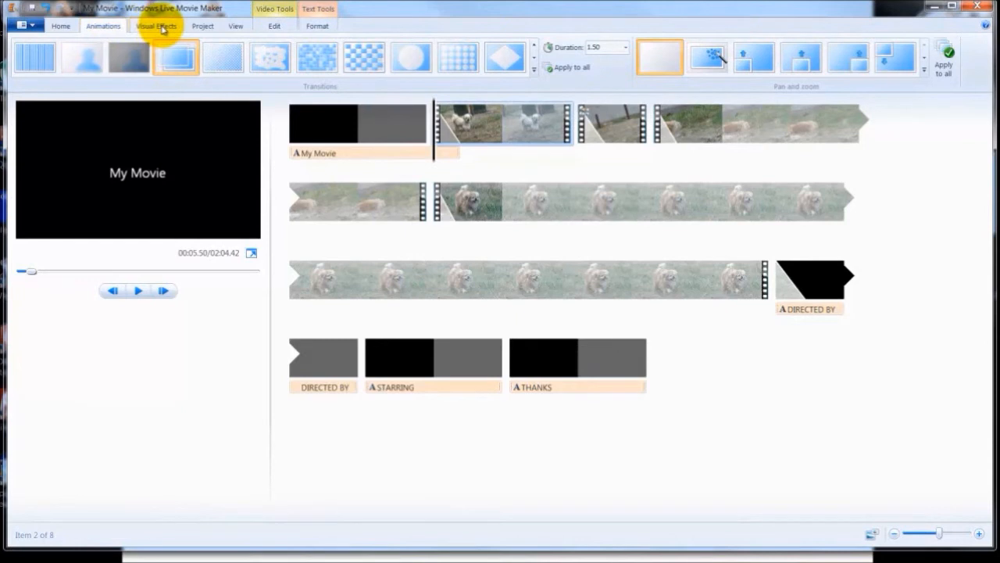
mouse_move(43, 60)
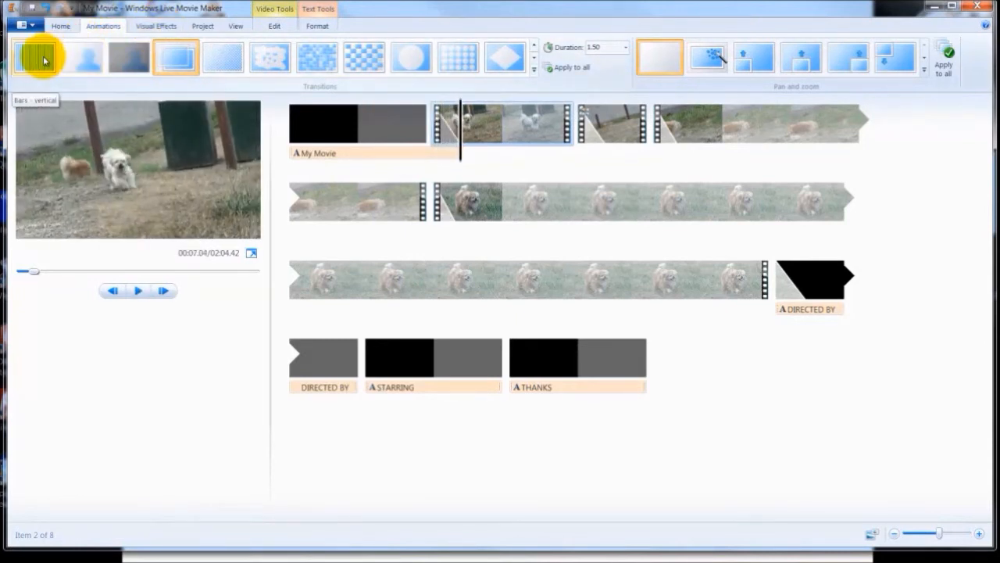
mouse_move(78, 55)
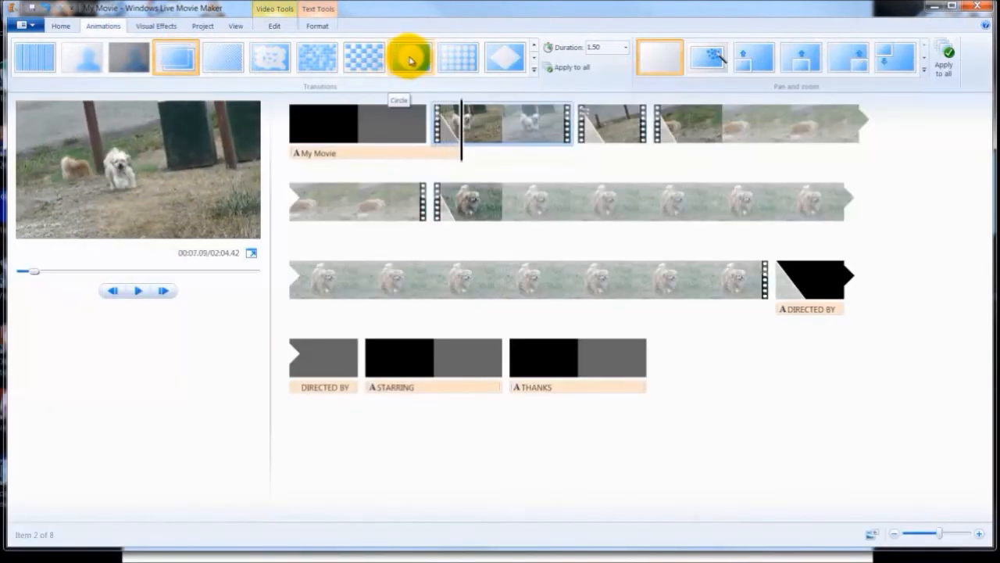
left_click(410, 58)
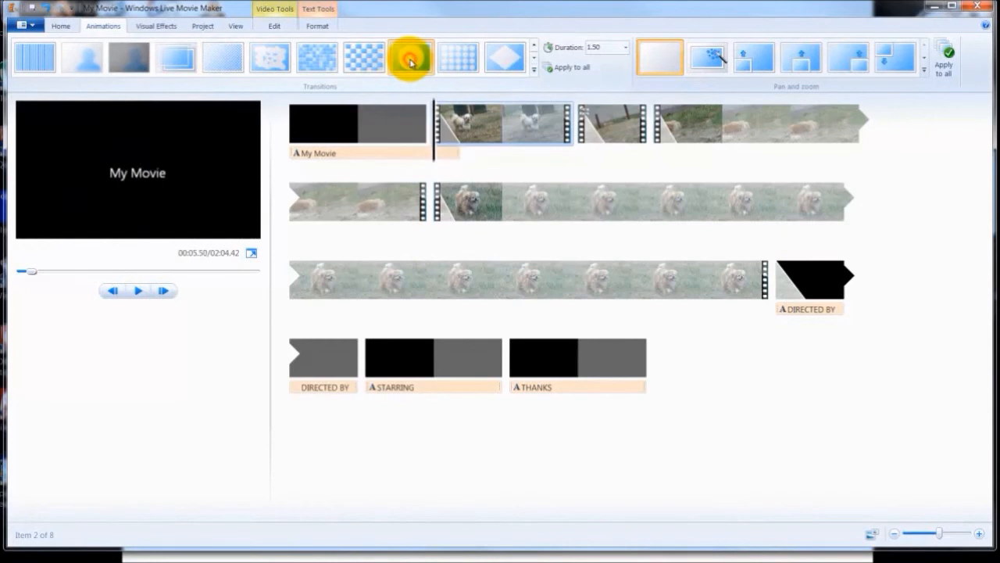
left_click(138, 293)
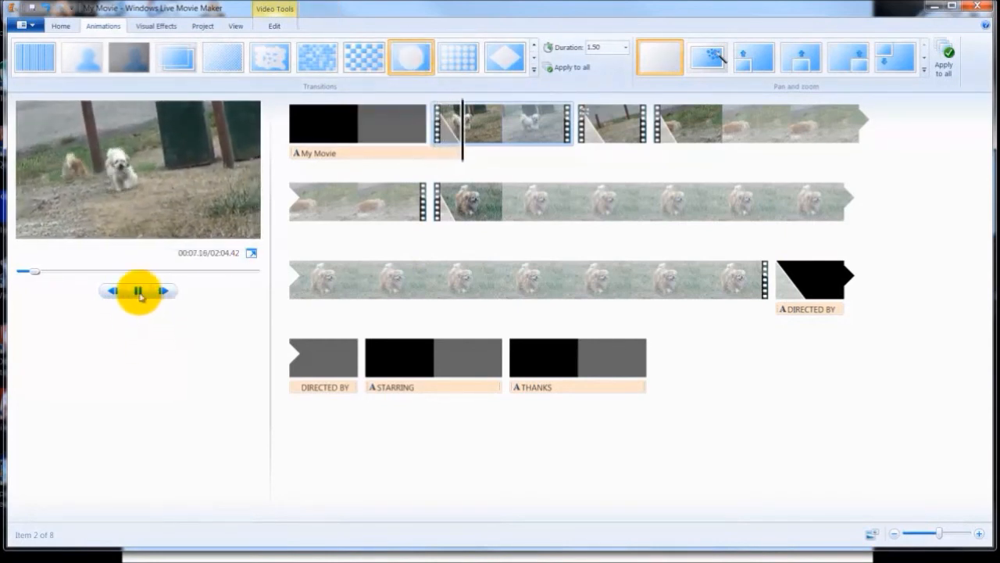
left_click(138, 291)
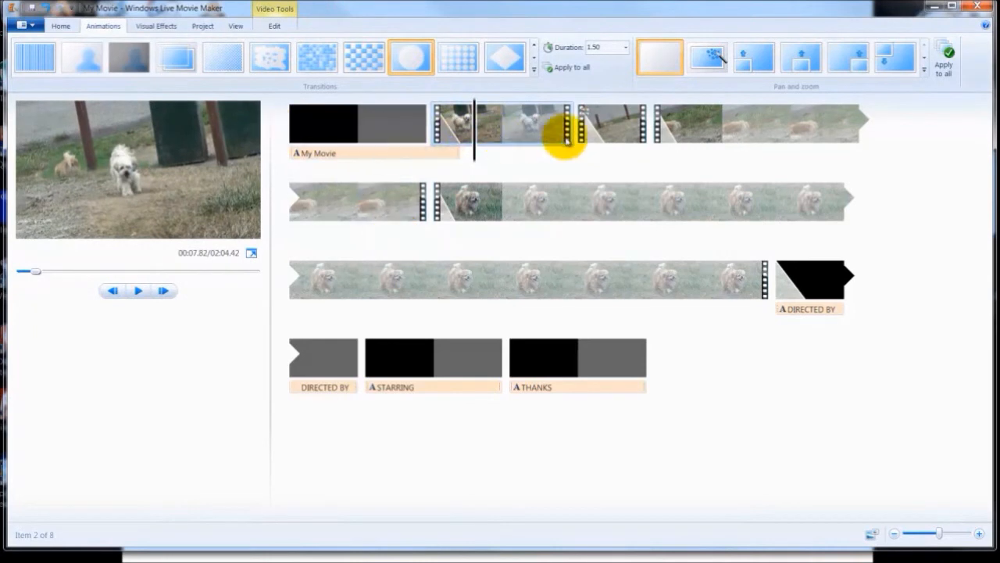
Try the rough-edged transition from the Dissolves group on the second video clip and play it back
right_click(566, 137)
left_click(577, 138)
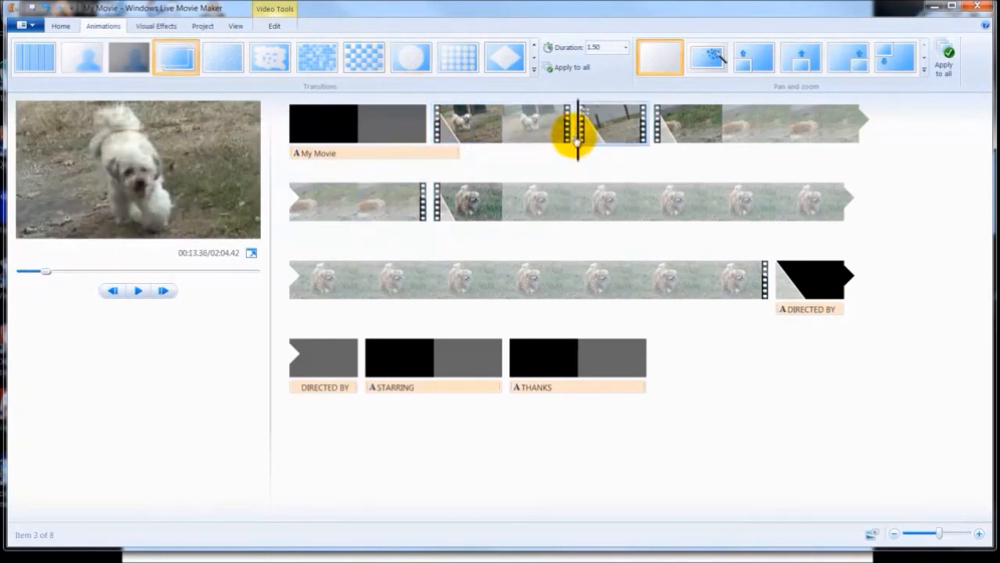
left_click(269, 58)
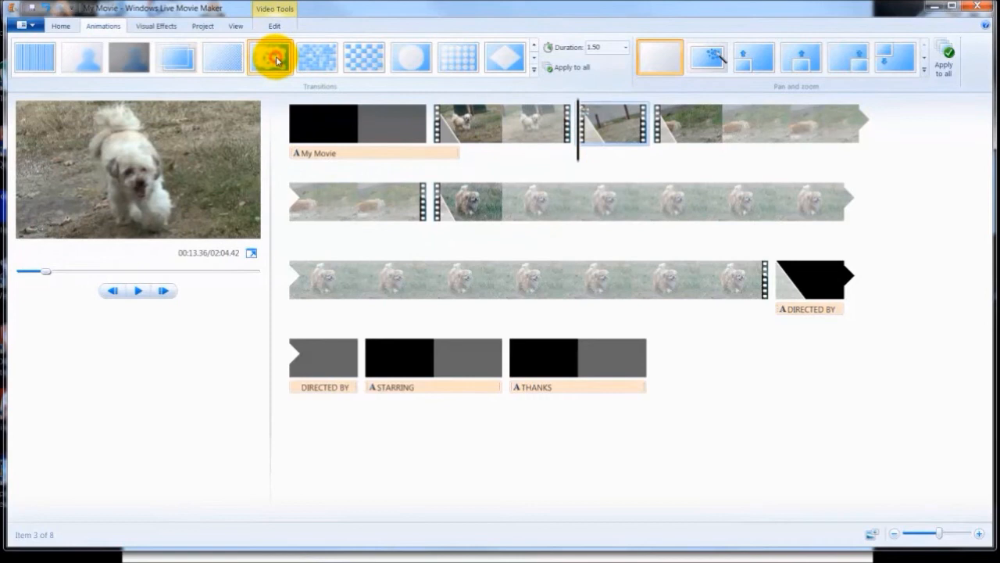
left_click(137, 291)
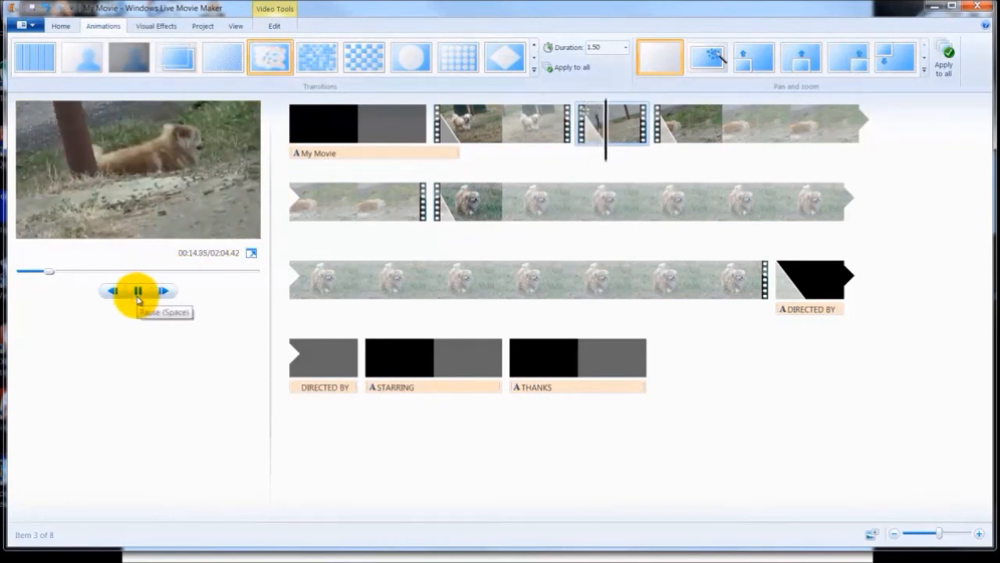
left_click(137, 292)
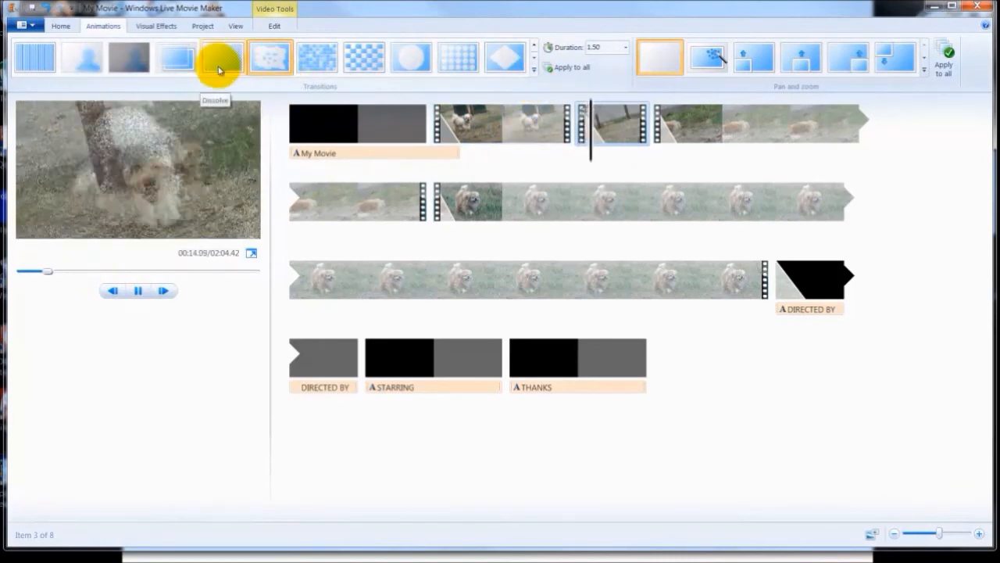
Apply the diamond-shaped transition from the Diagonals group to the second video clip and play it back
left_click(534, 71)
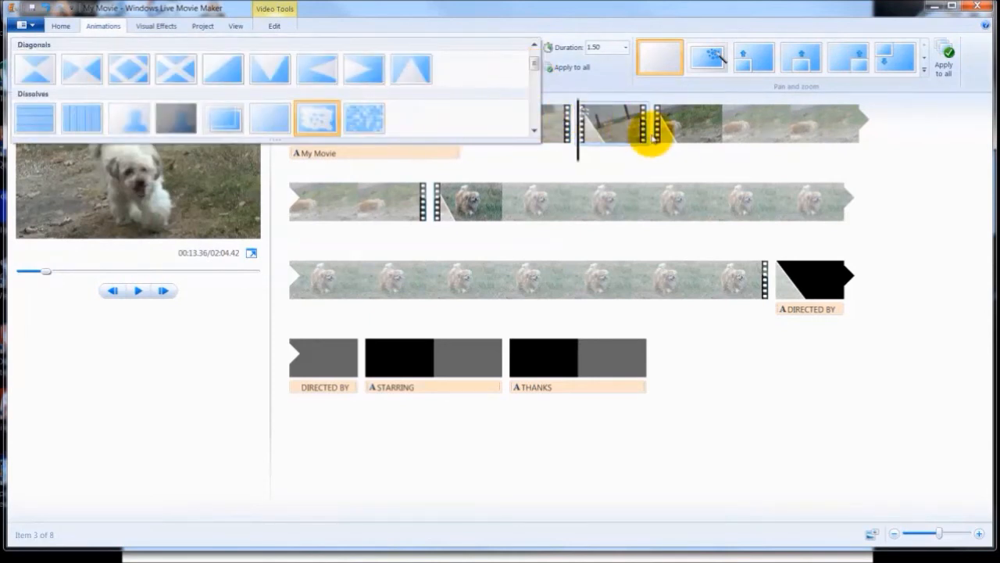
left_click(651, 137)
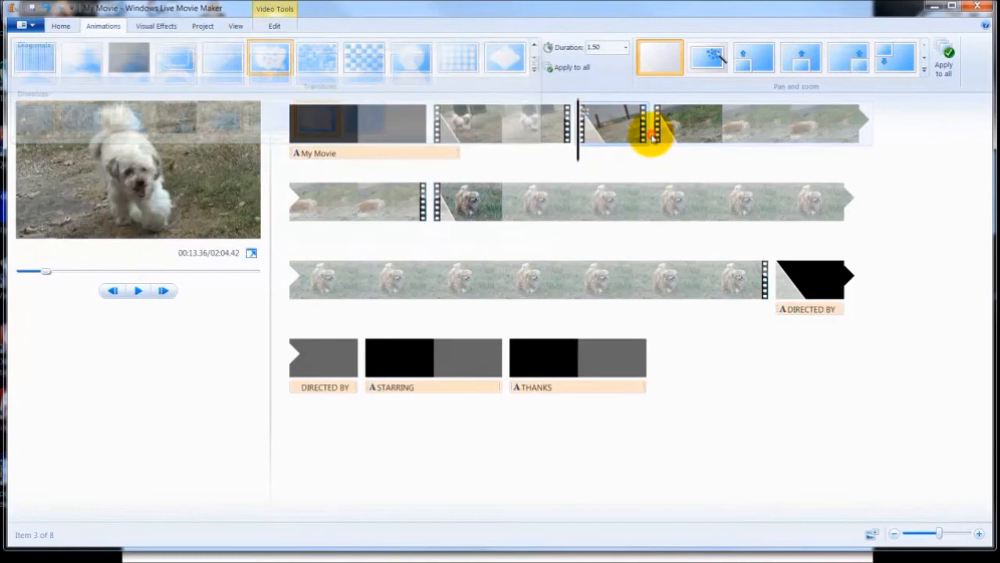
left_click(535, 69)
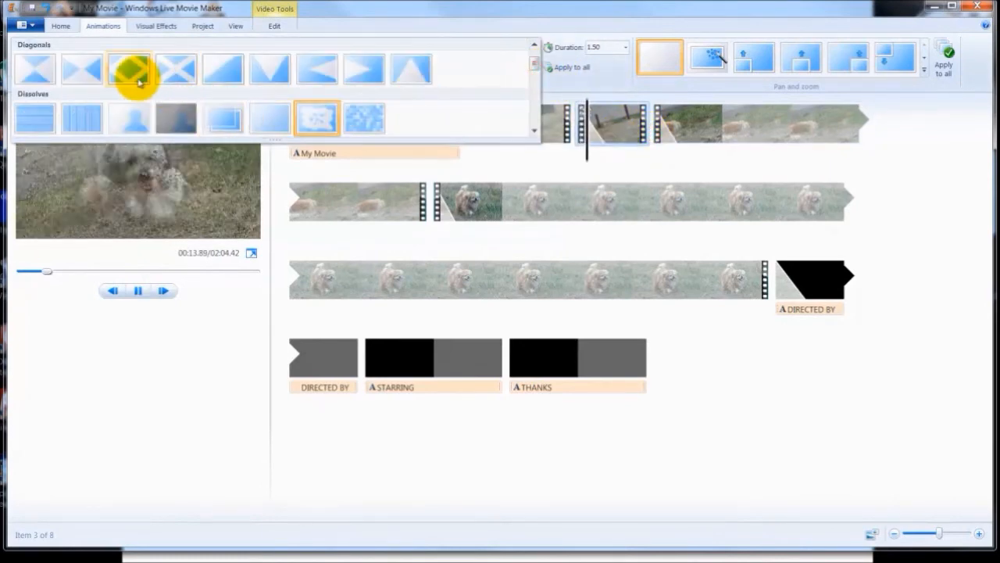
left_click(139, 81)
left_click(138, 291)
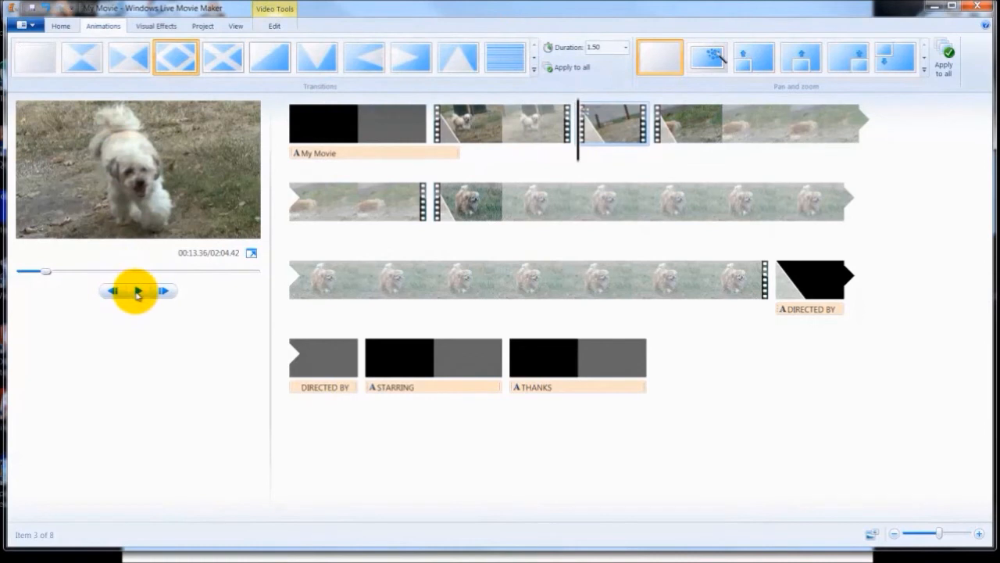
left_click(137, 292)
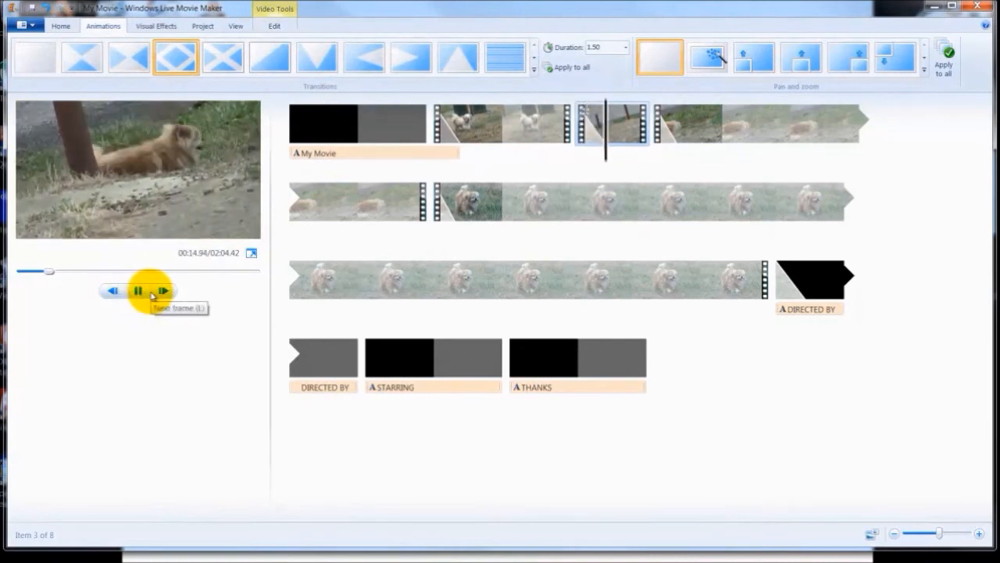
left_click(140, 291)
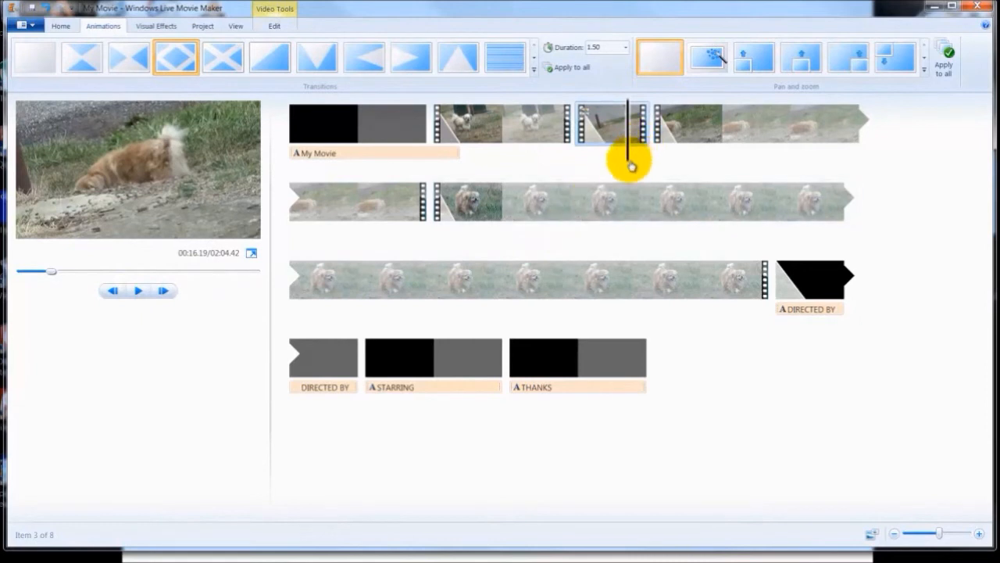
Preview visual effects such as Sepia tone on the third video clip and browse the Artistic, Mirror, and Motions and Fades effects
left_click_drag(630, 166, 655, 160)
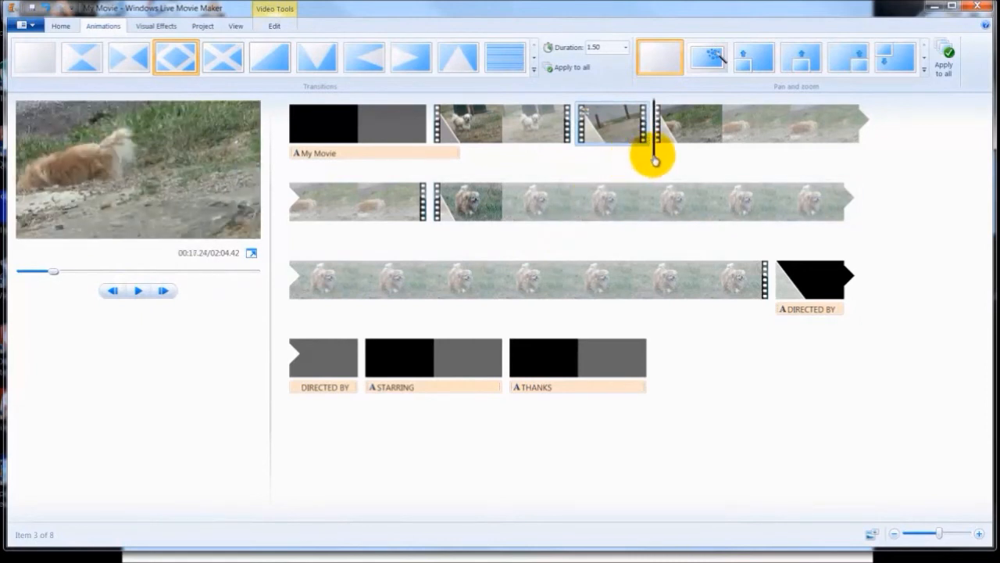
left_click(655, 148)
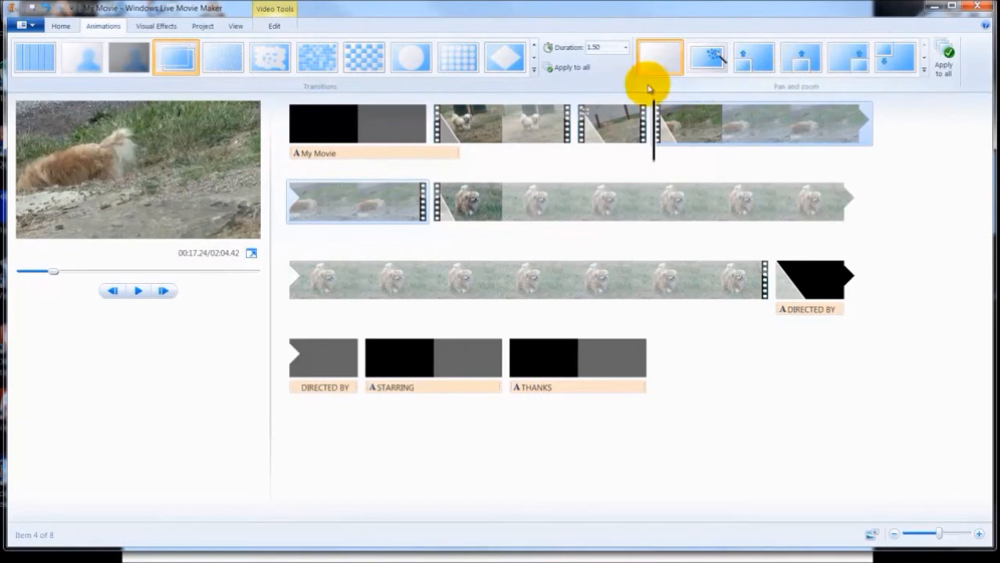
left_click(143, 29)
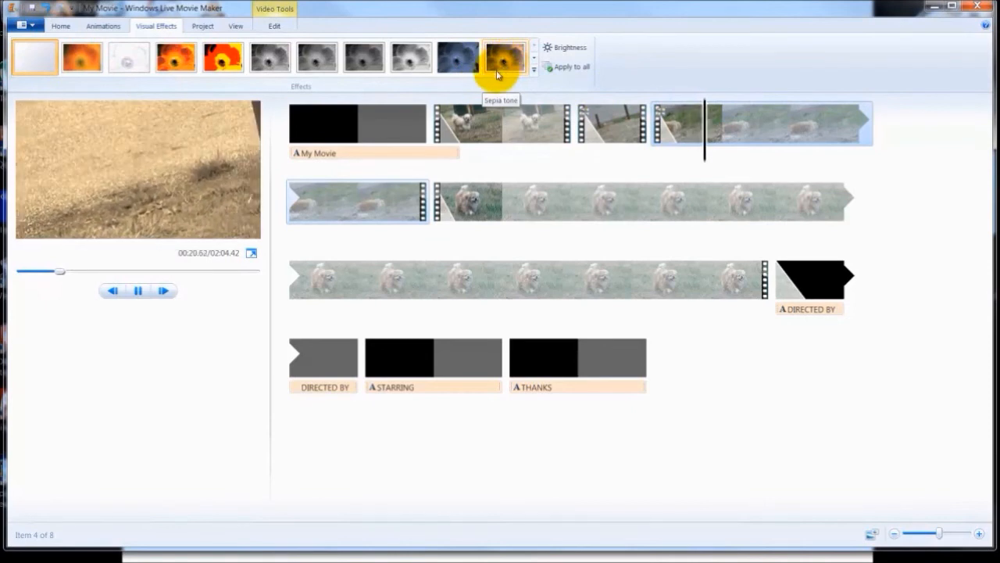
left_click(535, 70)
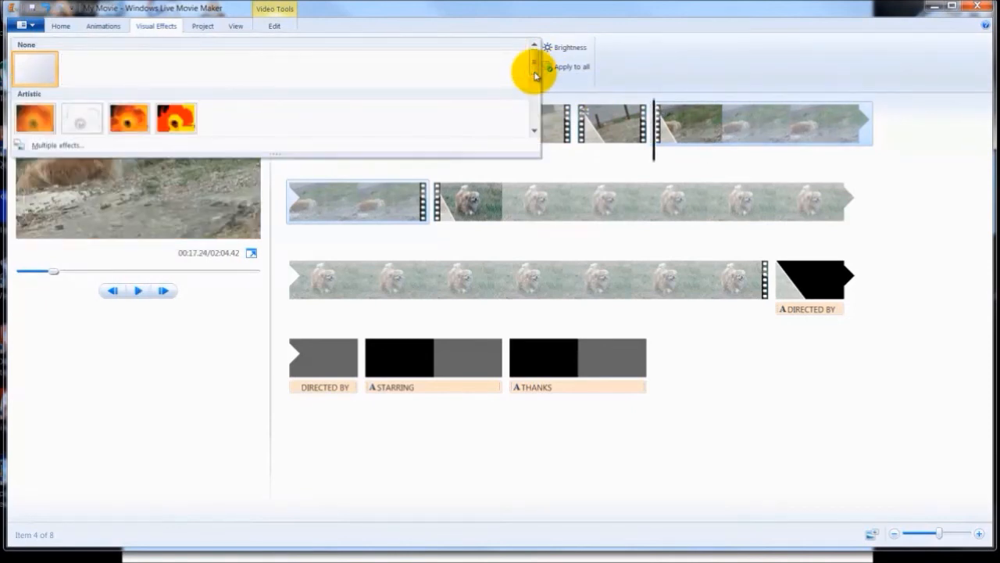
scroll(524, 93, "down", 4)
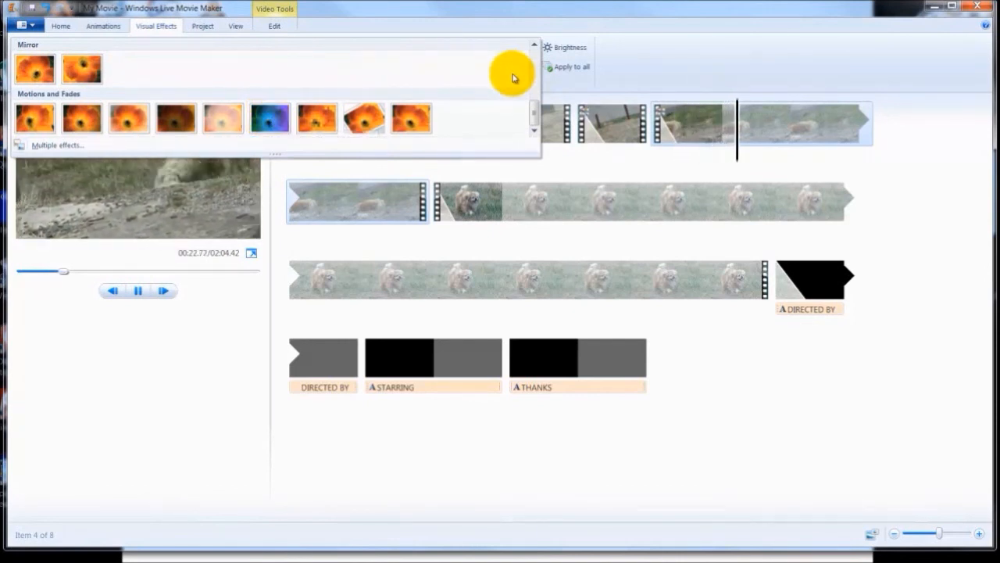
left_click(534, 44)
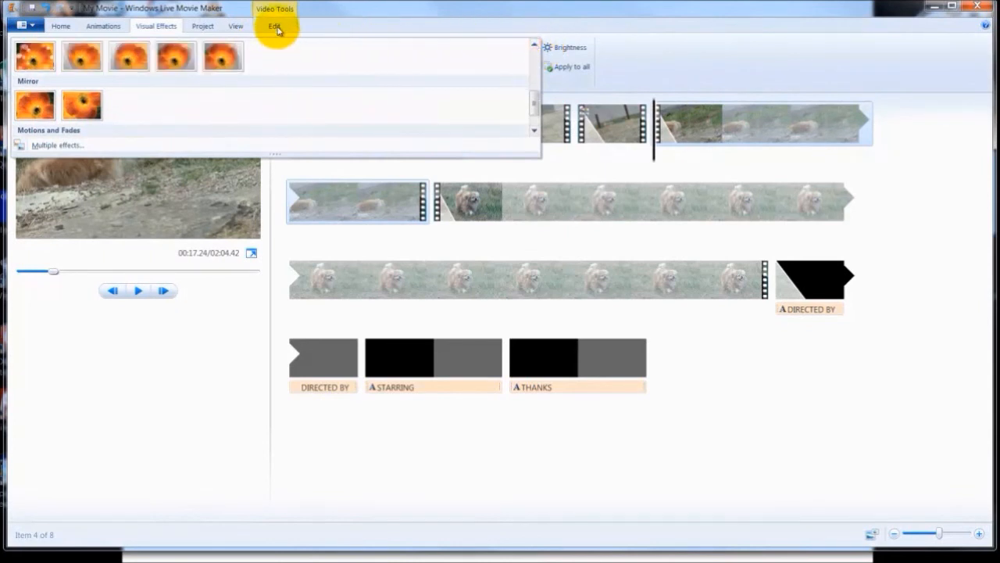
Play the opening title, change its text to HELLO, and look through the available text effects
left_click(62, 27)
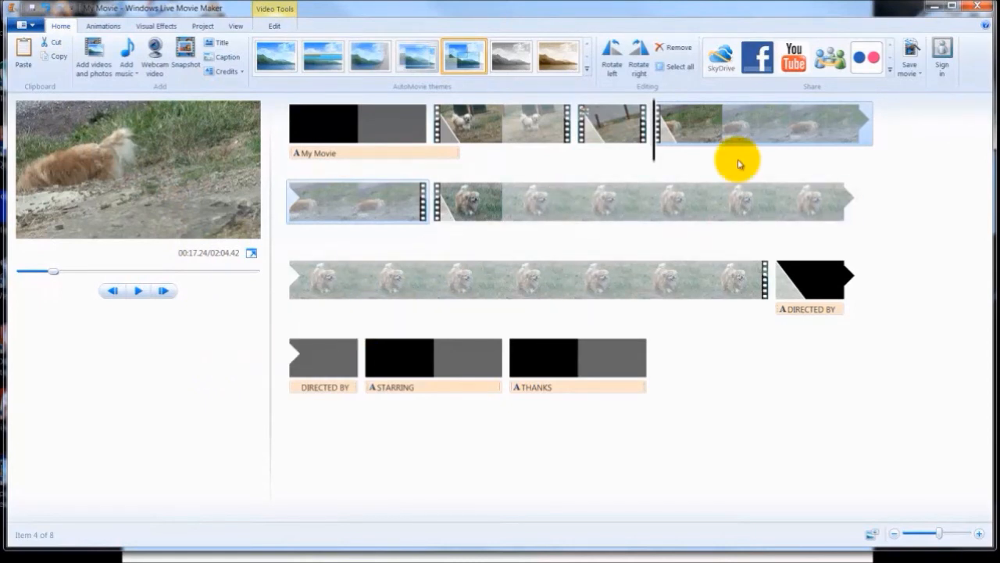
left_click(435, 137)
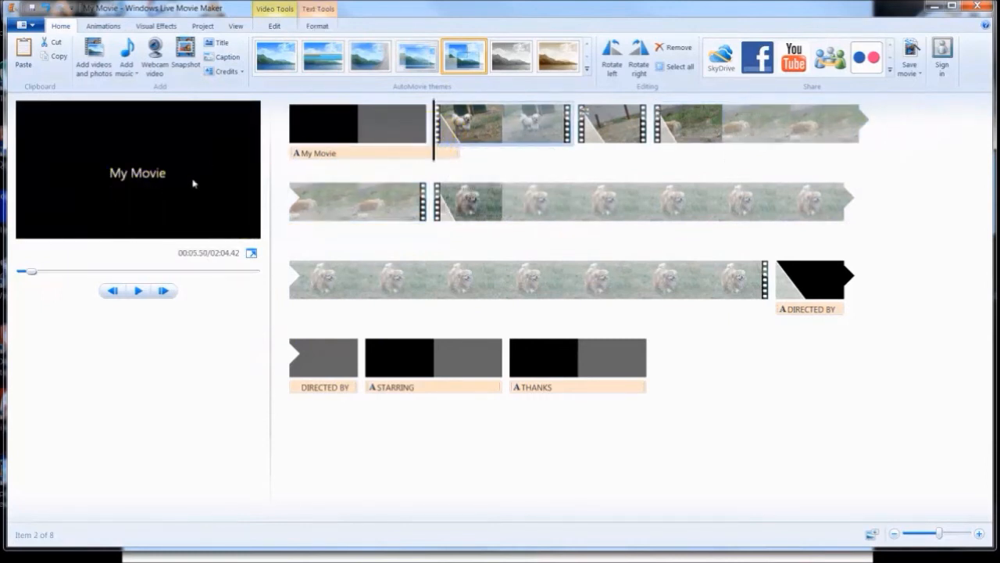
left_click(308, 144)
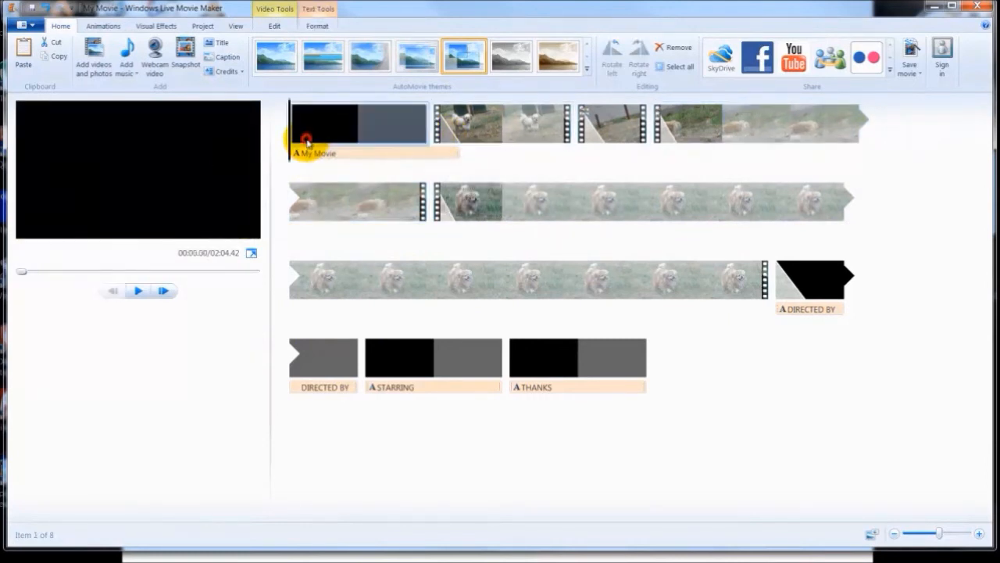
left_click(138, 291)
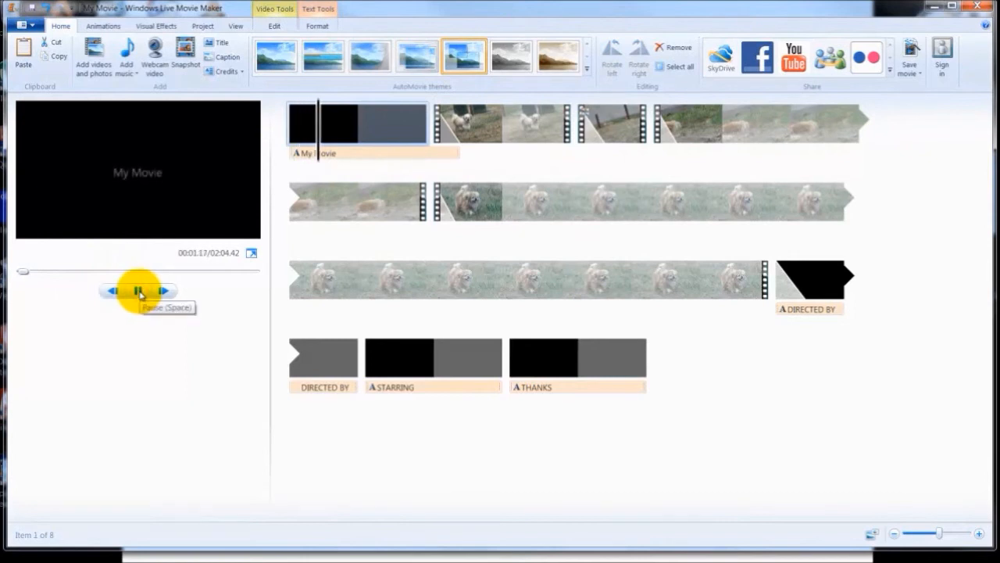
left_click(178, 174)
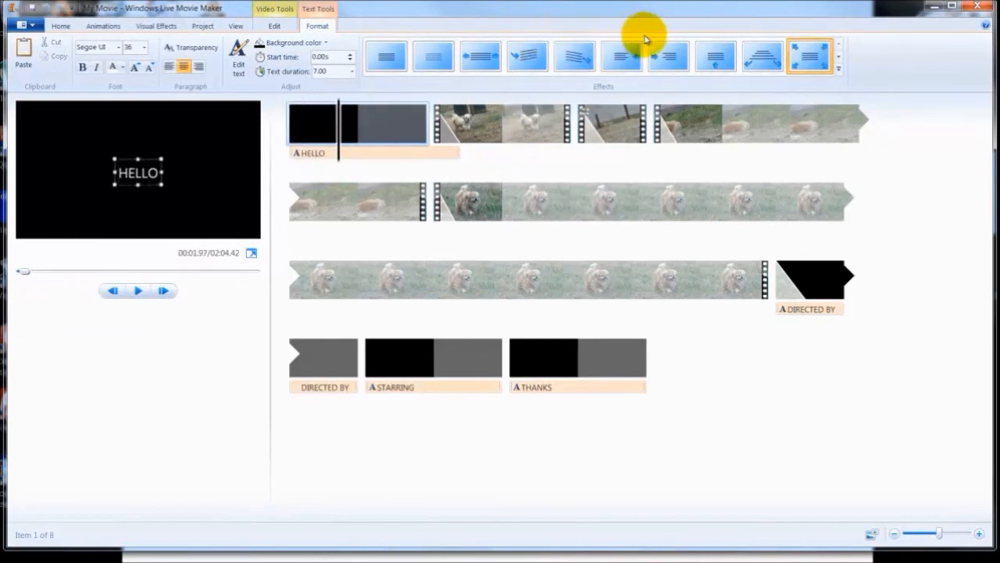
left_click(840, 71)
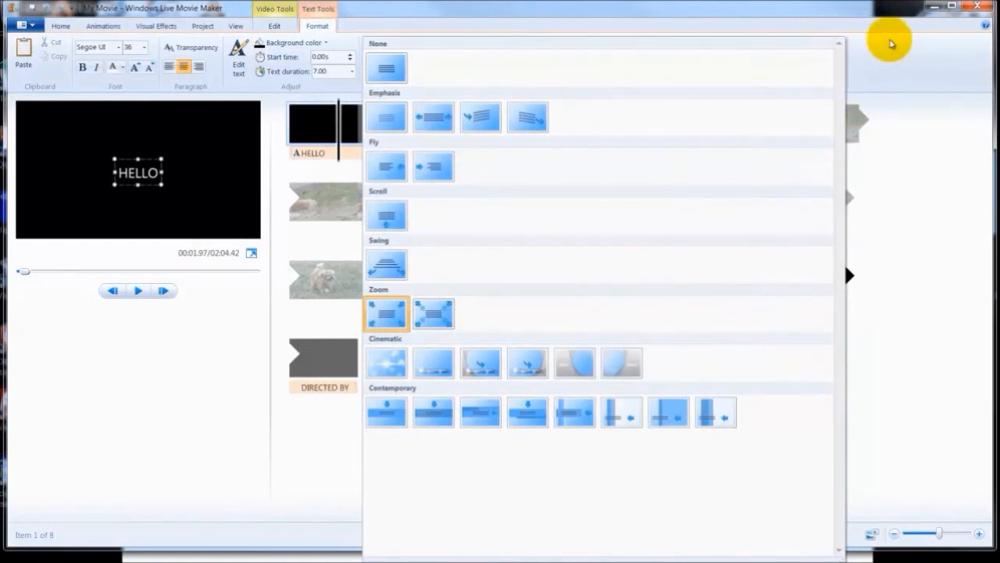
left_click(889, 43)
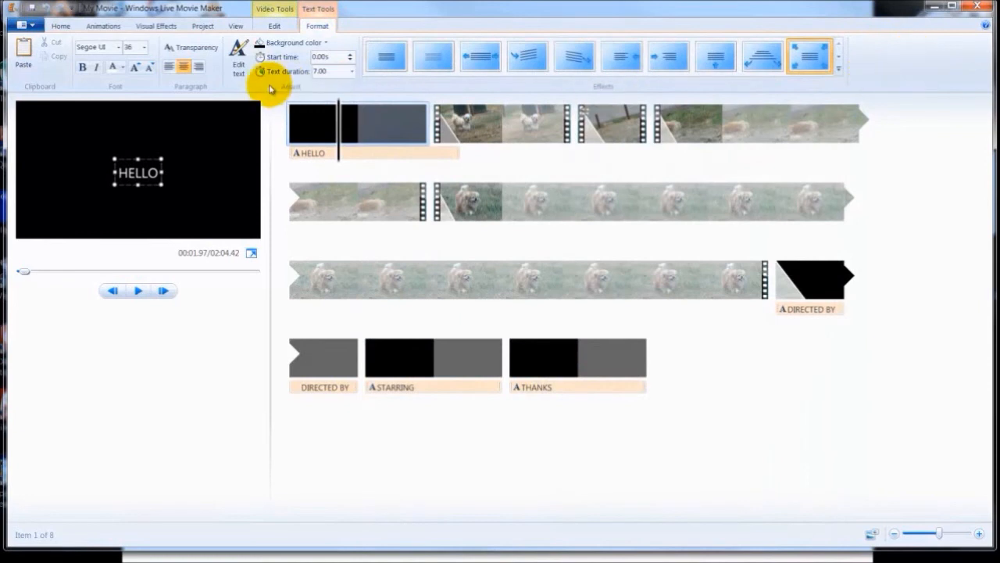
Look over the movie export settings, then try saving the movie as a Windows Media Video file named TEST in My Videos
left_click(63, 27)
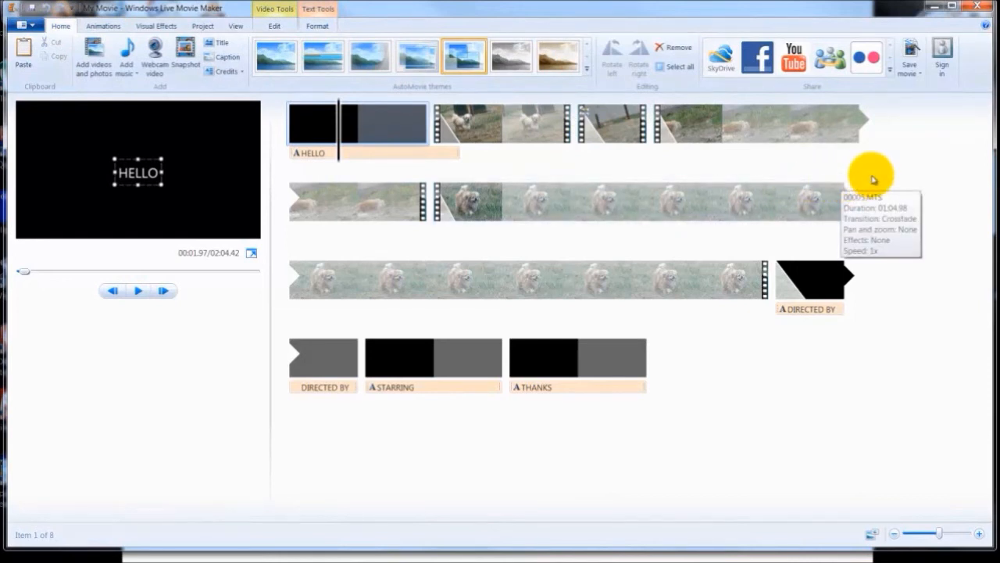
left_click(920, 73)
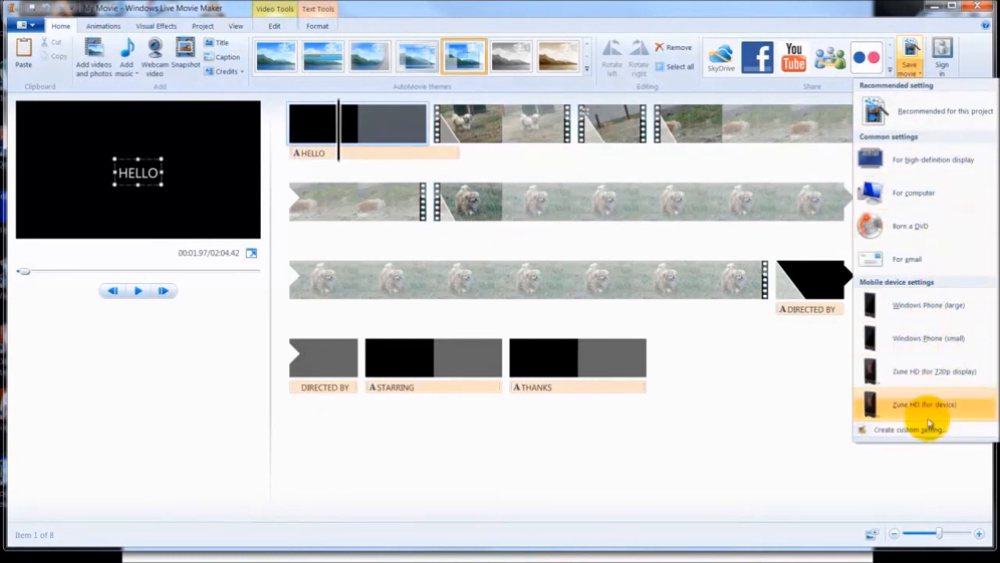
left_click(781, 458)
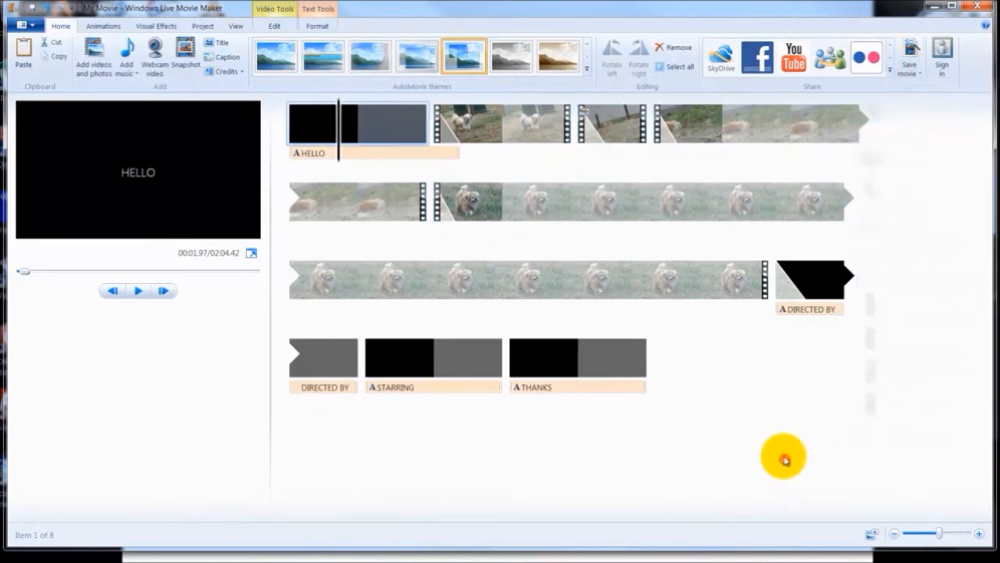
left_click(911, 51)
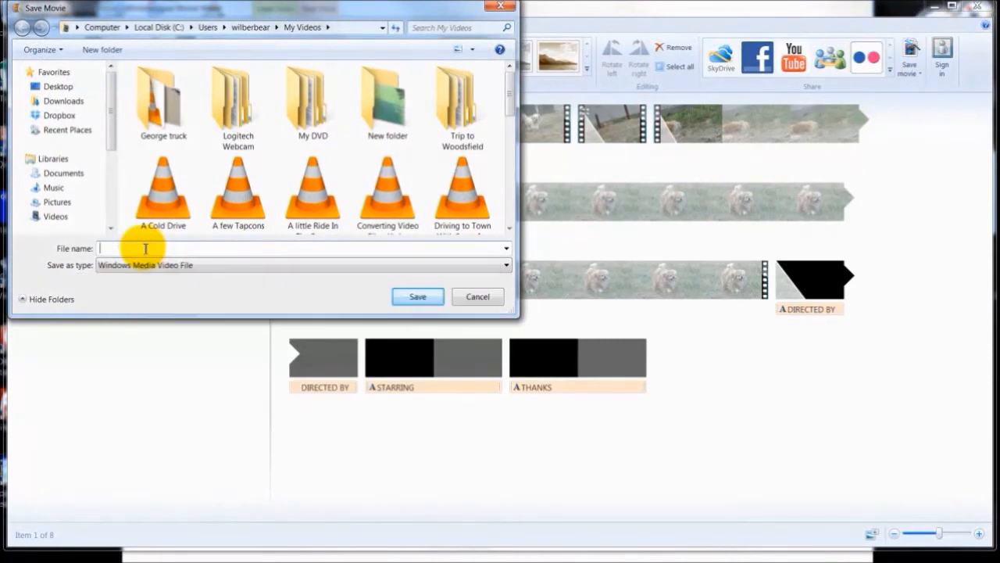
type("TEST")
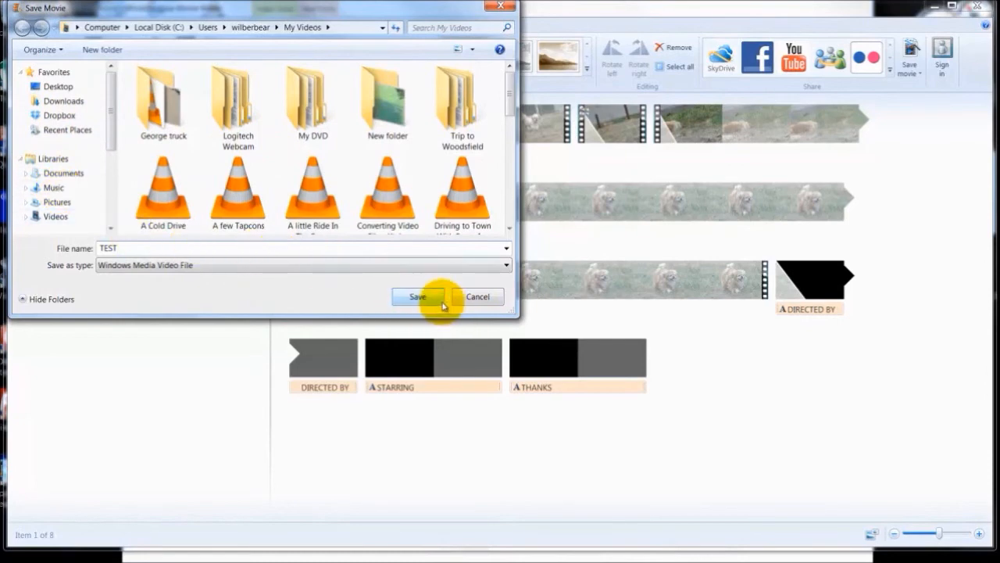
left_click(480, 296)
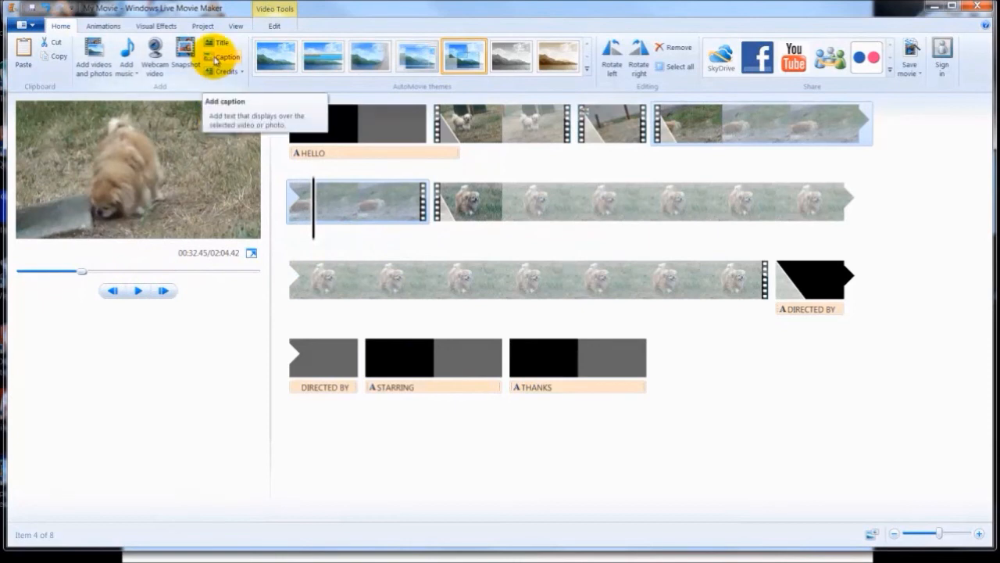
Add the caption WILBERBEAR PRODUCTIONS to the third video clip at 32.45 s and make its text more transparent
left_click(216, 58)
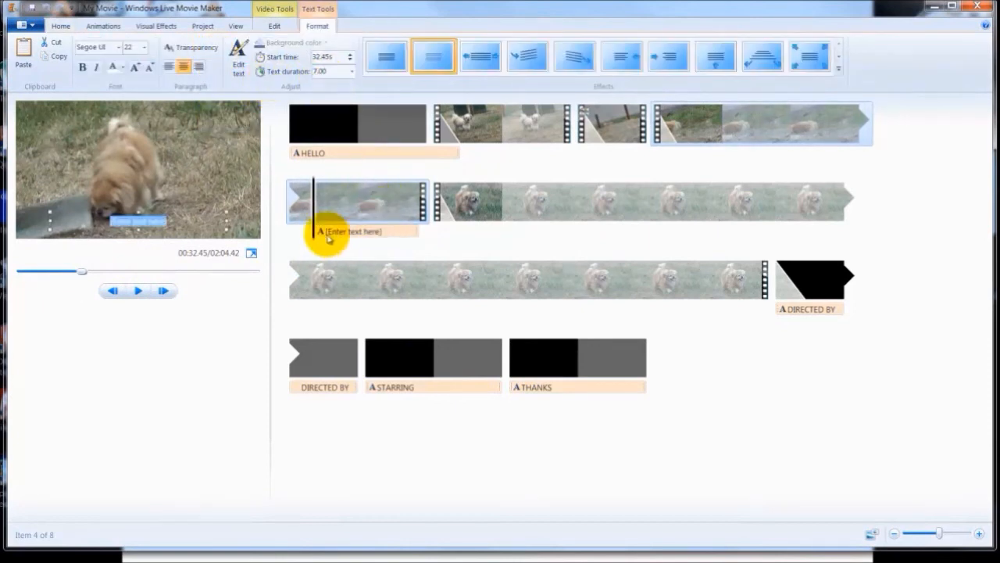
left_click(166, 225)
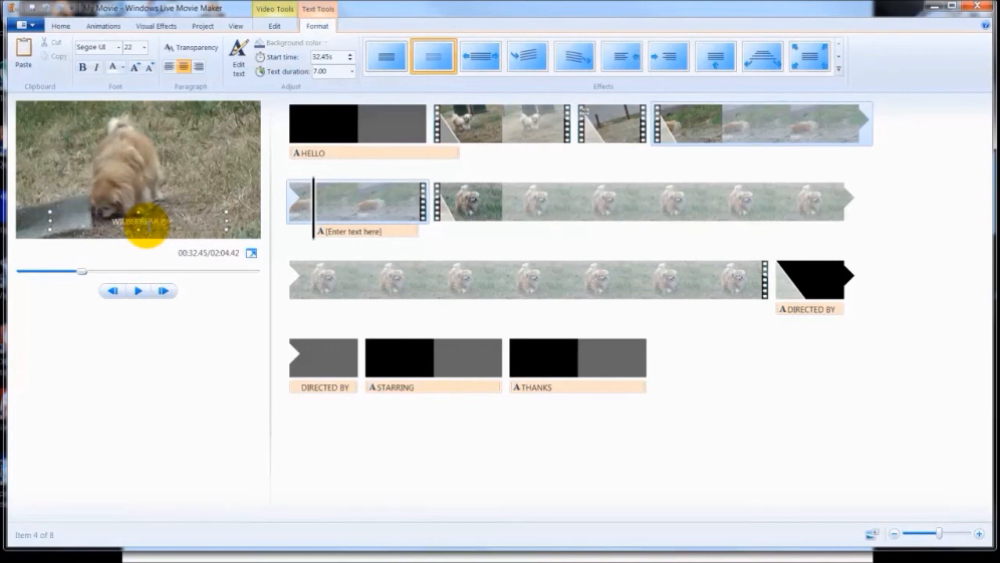
left_click(190, 49)
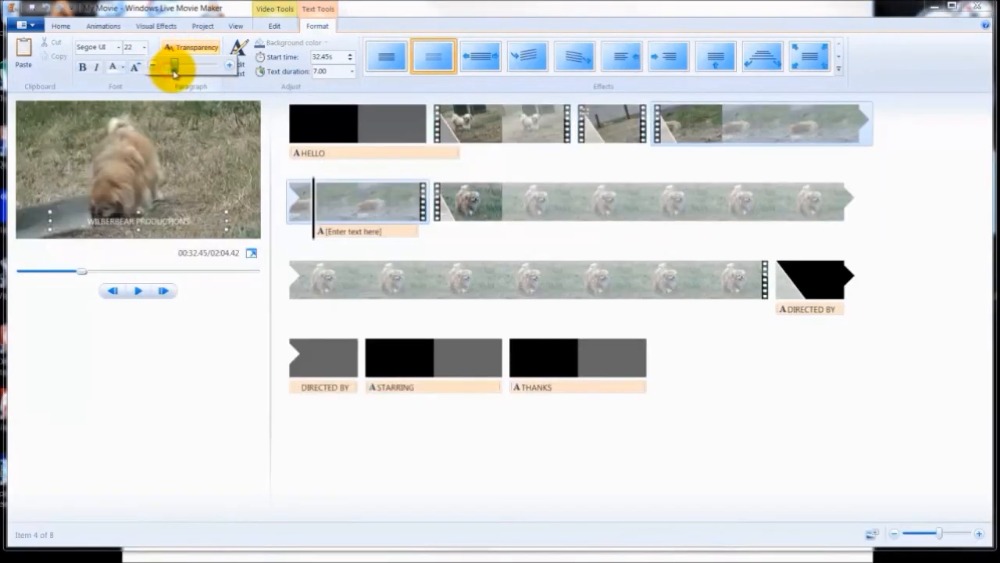
left_click_drag(178, 73, 192, 74)
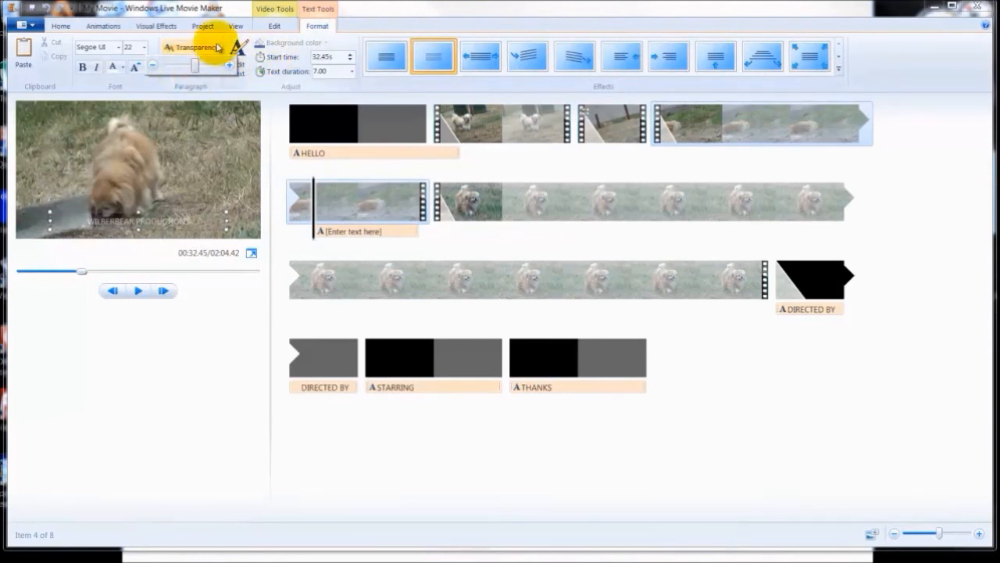
Play the movie through the new caption and add the caption FORGOT TO SAY SOMETHING at 42.89 s in the fourth video clip
left_click(142, 291)
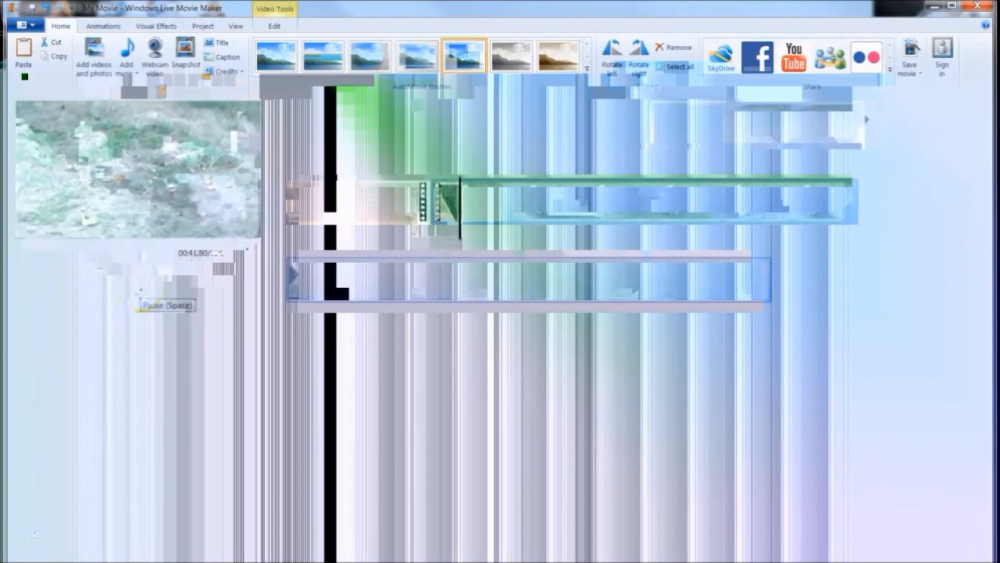
left_click(137, 291)
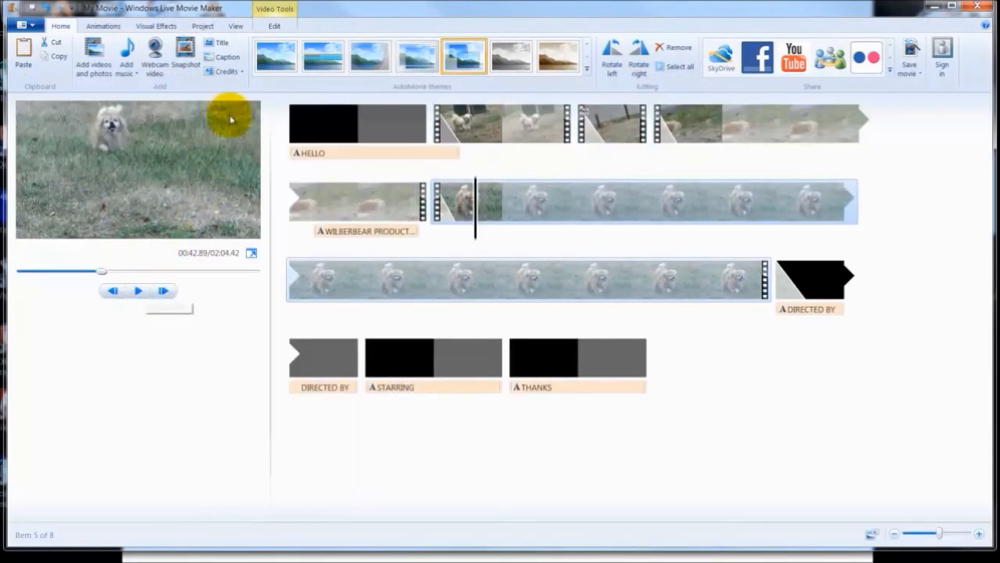
left_click(226, 60)
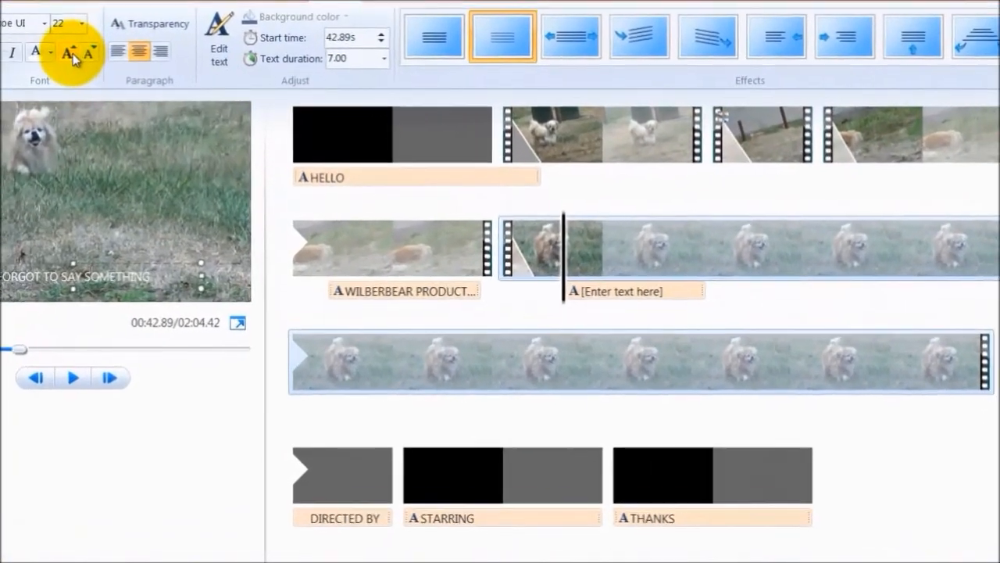
Enlarge the FORGOT TO SAY SOMETHING caption to size 36 and move it up toward the middle of the frame
left_click(136, 69)
left_click(136, 69)
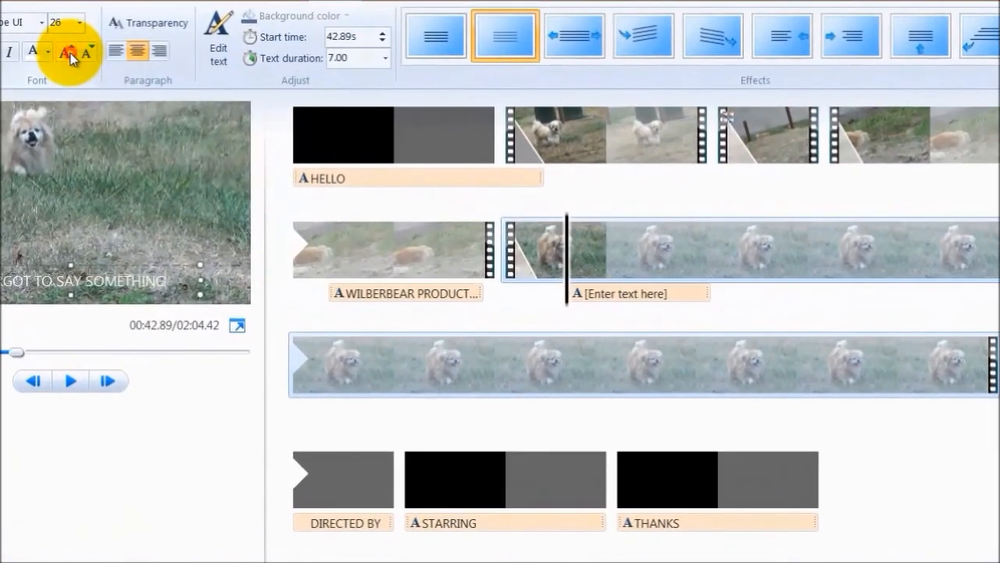
left_click(69, 53)
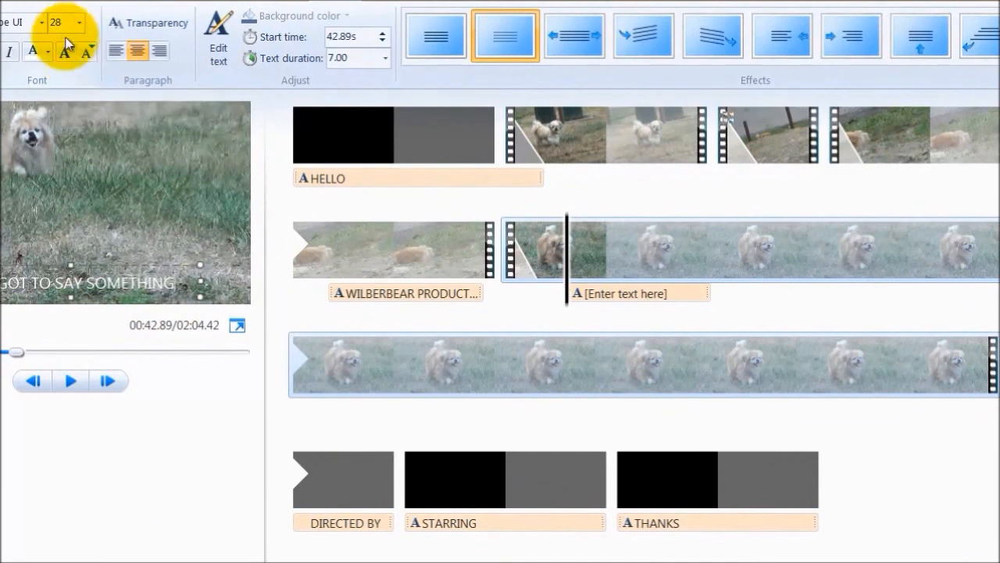
left_click(72, 53)
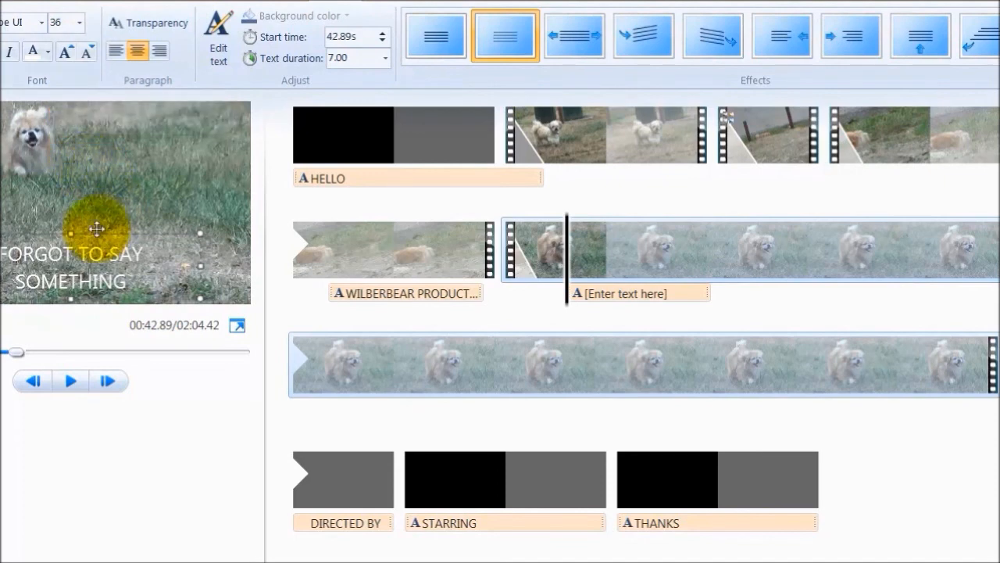
left_click_drag(69, 231, 65, 173)
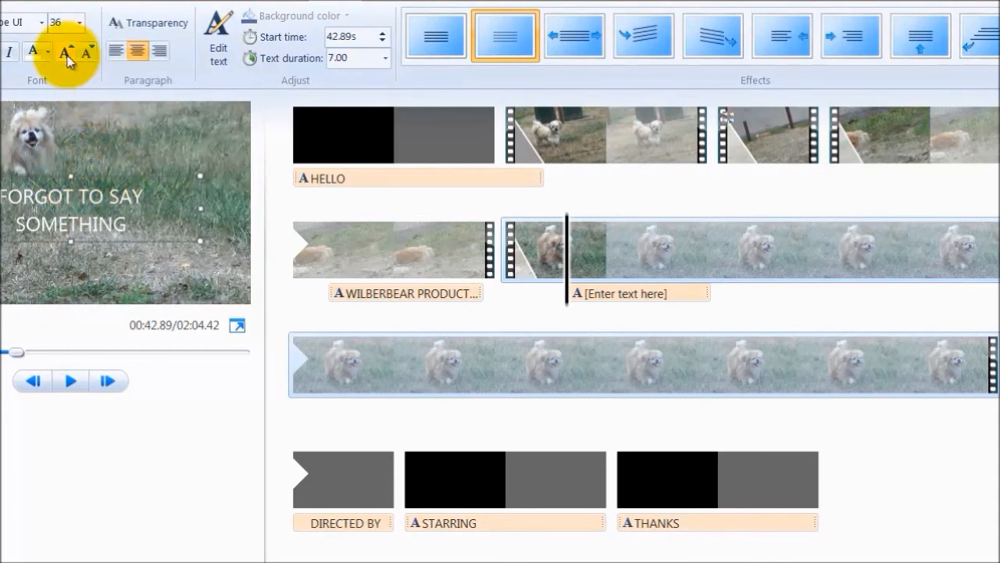
Set the FORGOT TO SAY SOMETHING caption's font to Segoe Print and its color to purple, then select the third video clip
left_click(43, 26)
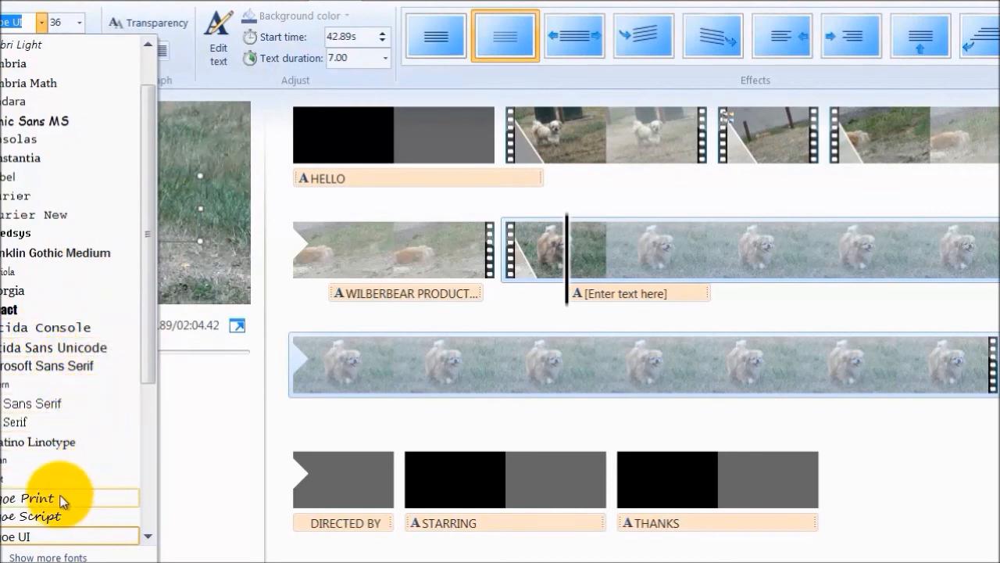
left_click(84, 496)
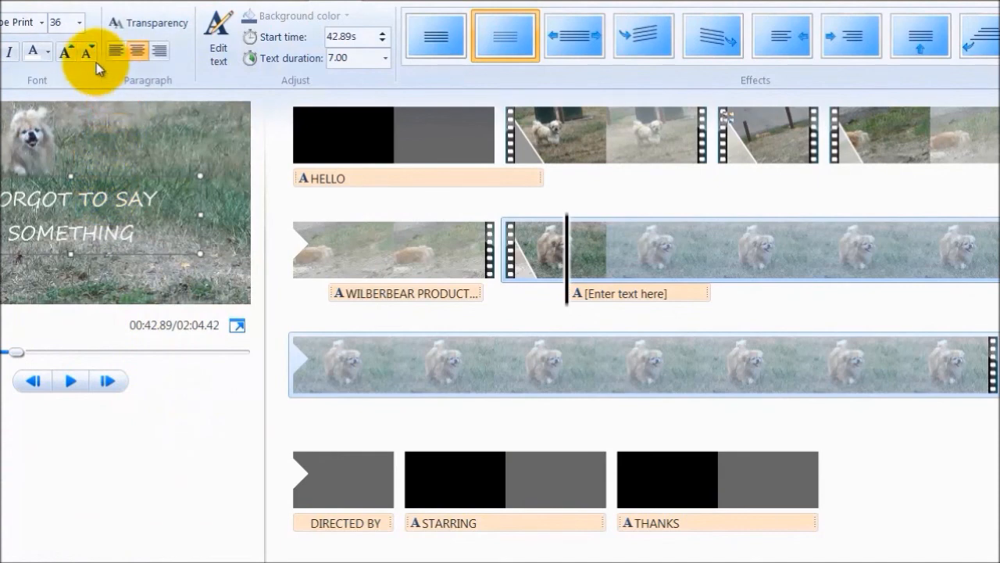
left_click(47, 54)
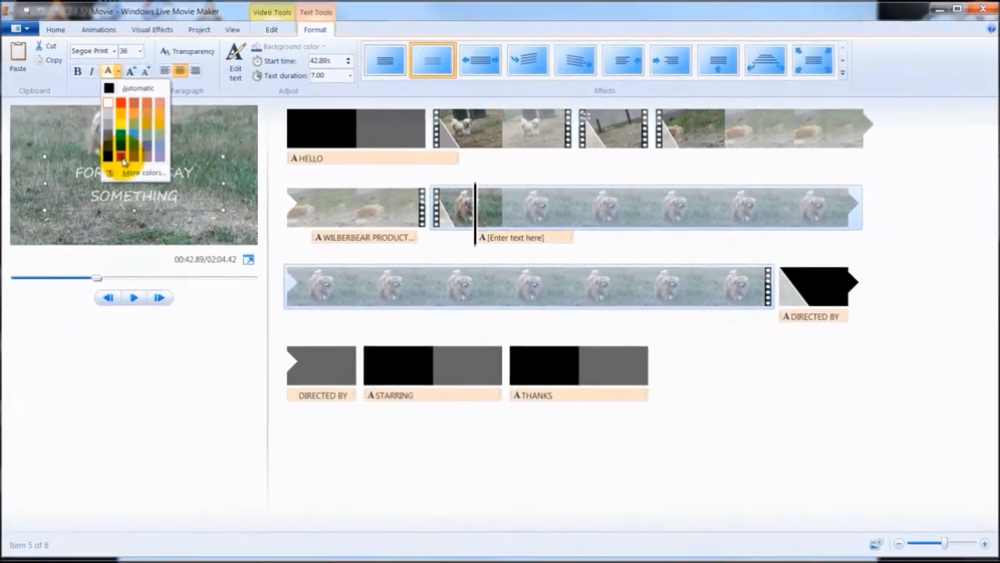
left_click(124, 160)
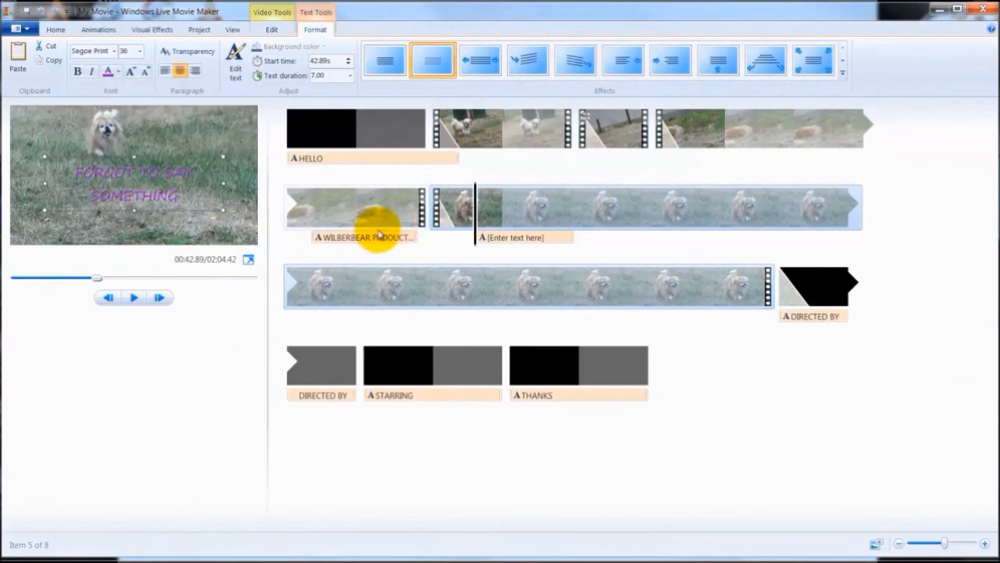
left_click(309, 231)
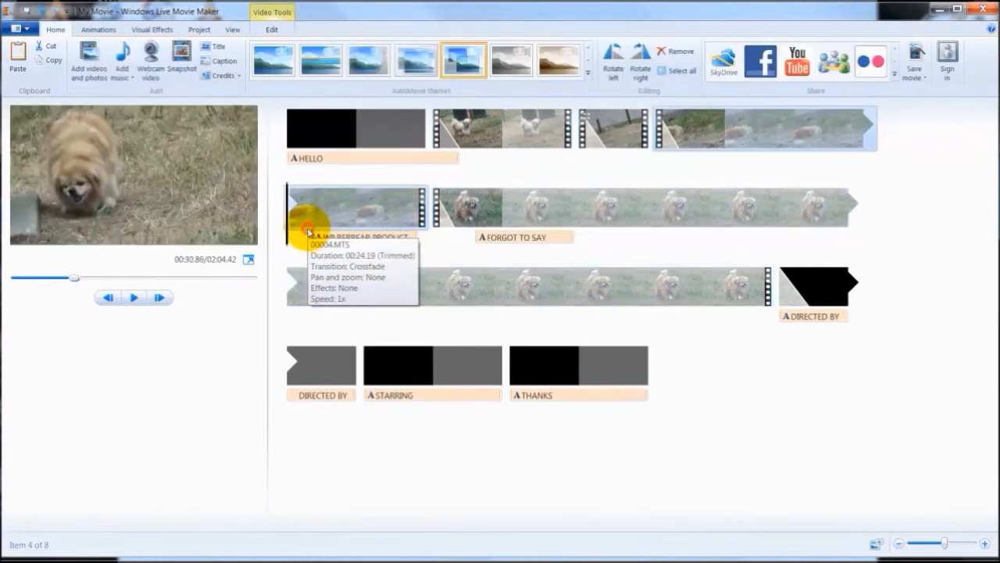
Play the movie from the selected third video clip to preview its caption
left_click(133, 297)
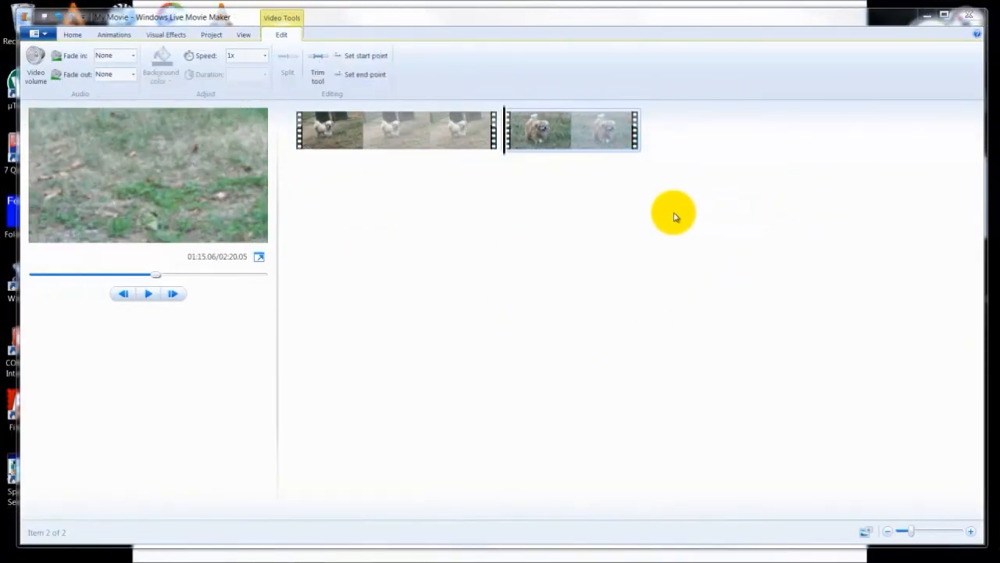
Add a caption to the second video clip at 90.29 s
left_click(213, 36)
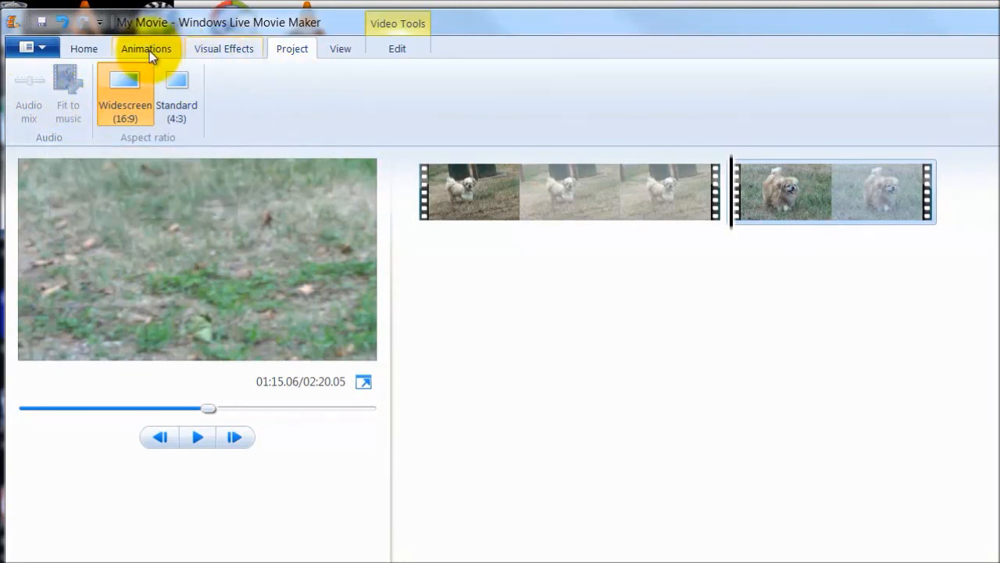
left_click(84, 50)
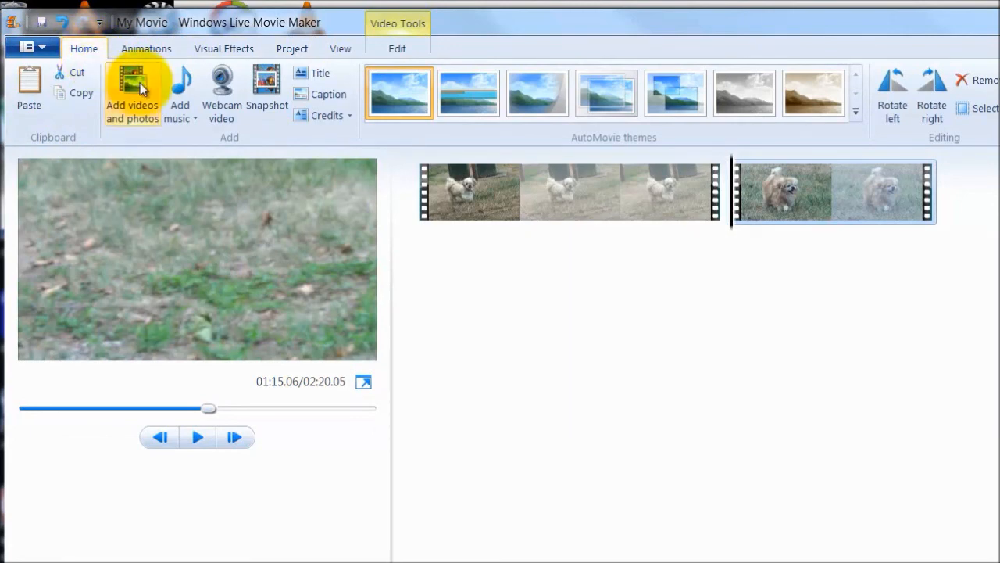
left_click_drag(732, 227, 779, 226)
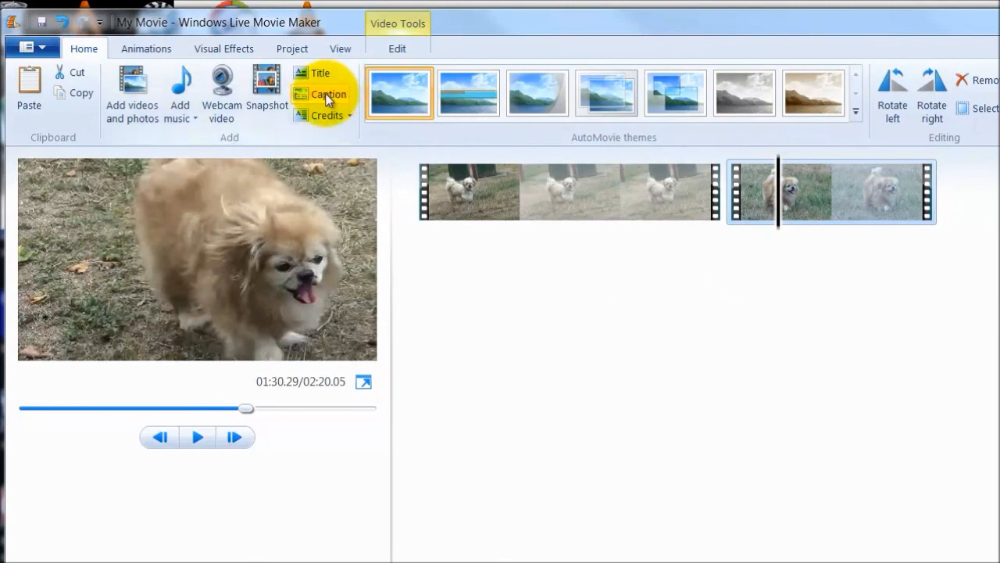
left_click(345, 95)
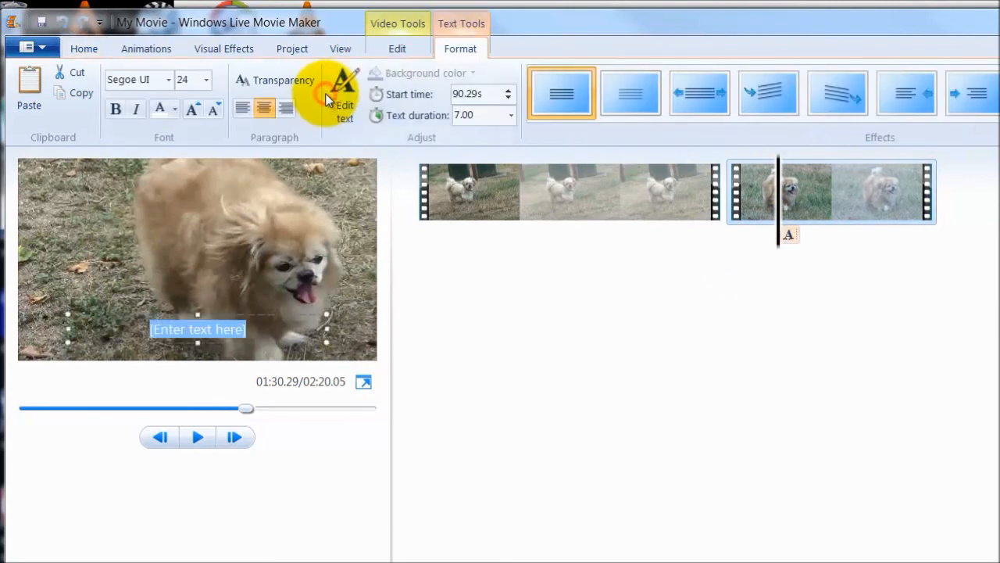
Replace the new caption's placeholder text with "he"
left_click(255, 335)
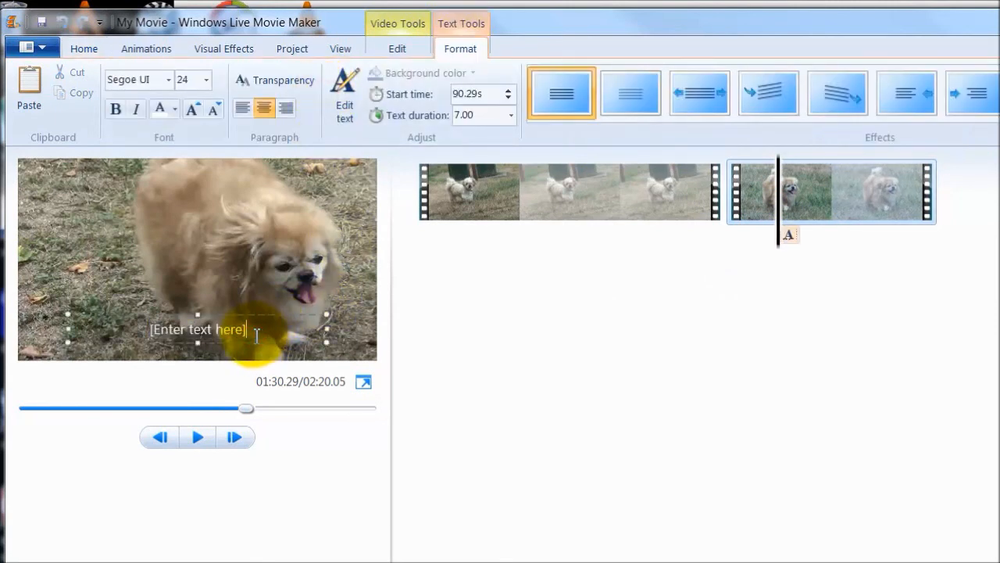
key("BackSpace")
key("BackSpace")
key("BackSpace")
key("BackSpace")
key("BackSpace")
key("BackSpace")
key("BackSpace")
key("BackSpace")
key("BackSpace")
key("BackSpace")
key("BackSpace")
key("BackSpace")
key("BackSpace")
key("BackSpace")
key("BackSpace")
key("BackSpace")
key("BackSpace")
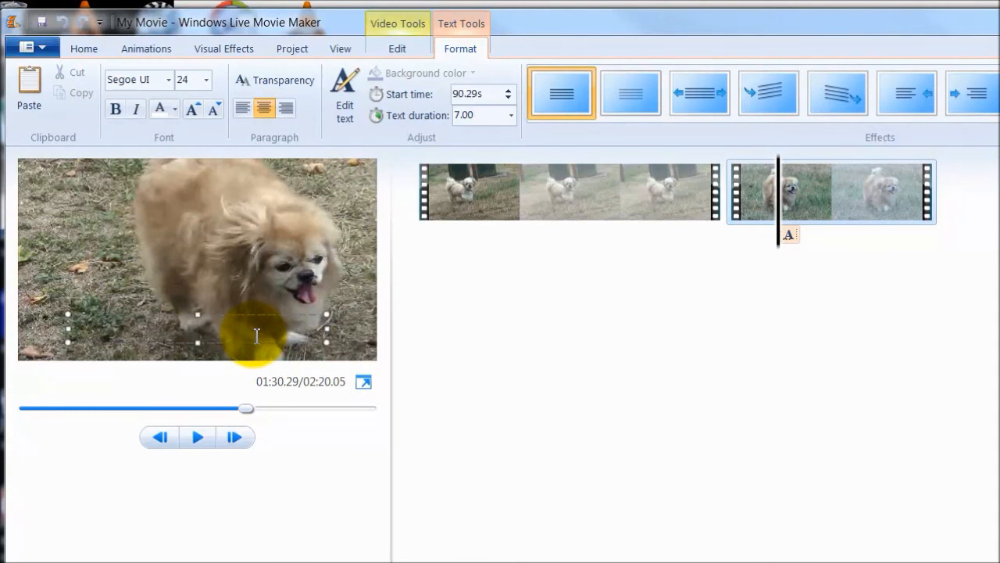
type("he")
Try white and red as the text color of the "he" caption
left_click(176, 109)
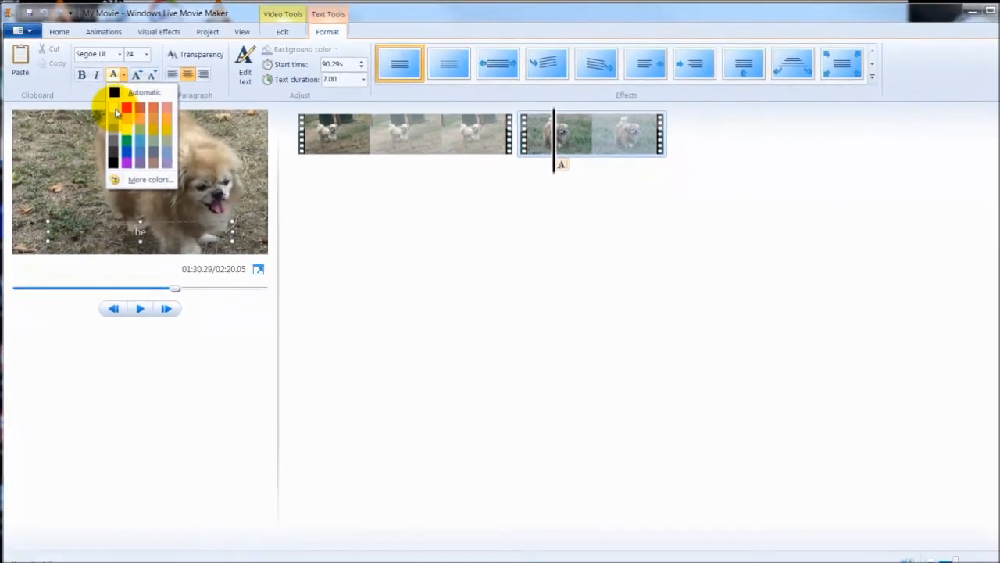
left_click(111, 106)
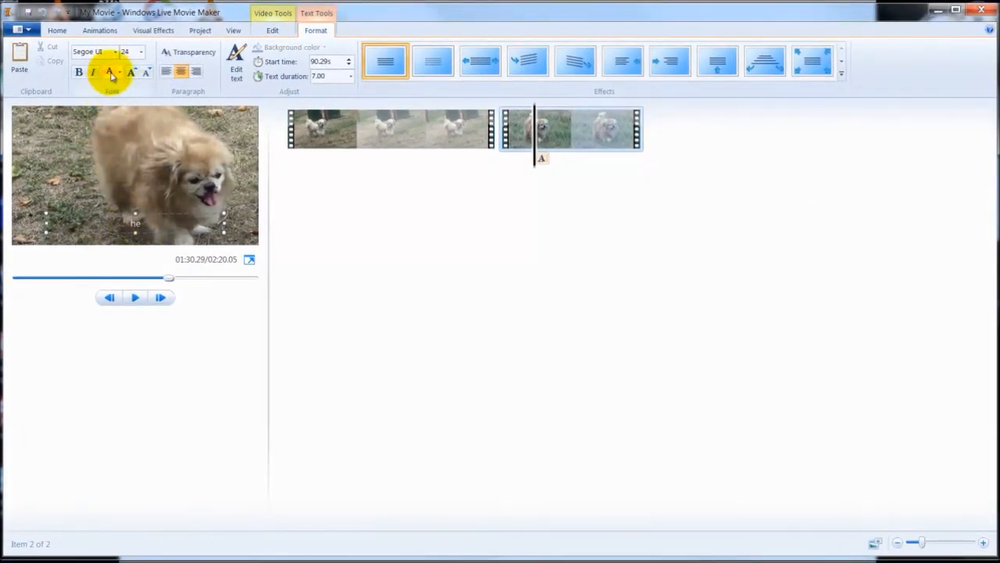
left_click(120, 73)
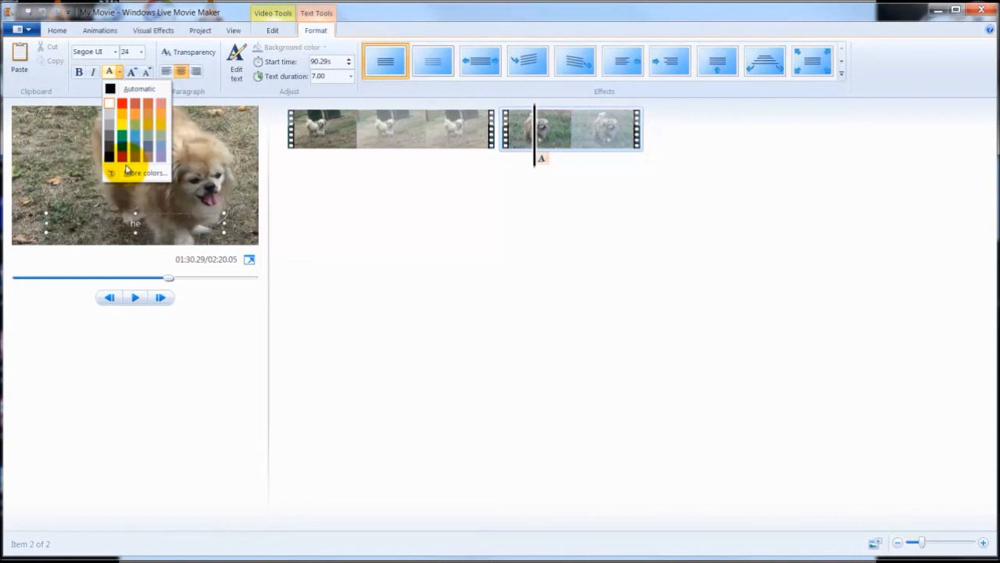
left_click(121, 105)
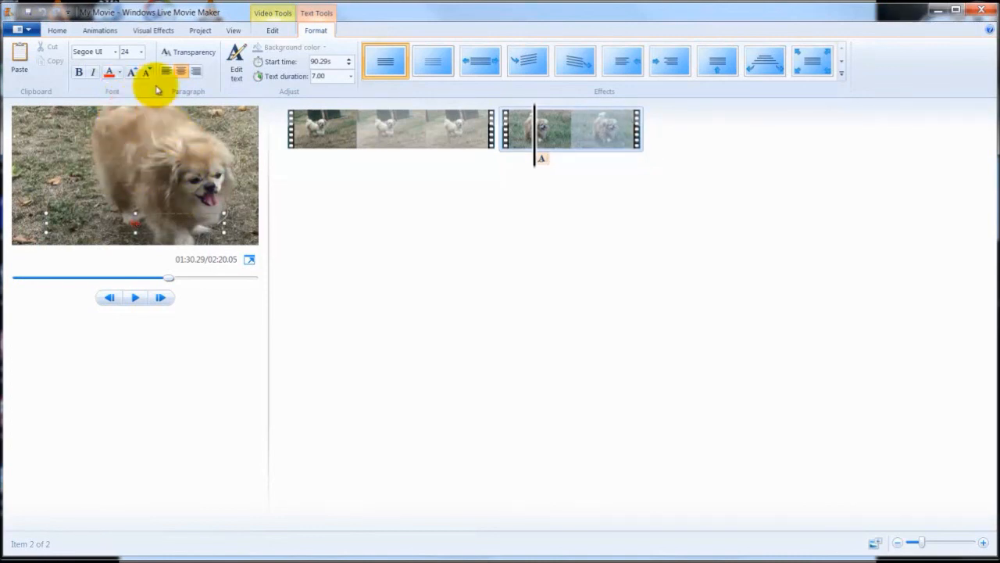
Set the text color of the "he" caption to Automatic black
left_click(118, 73)
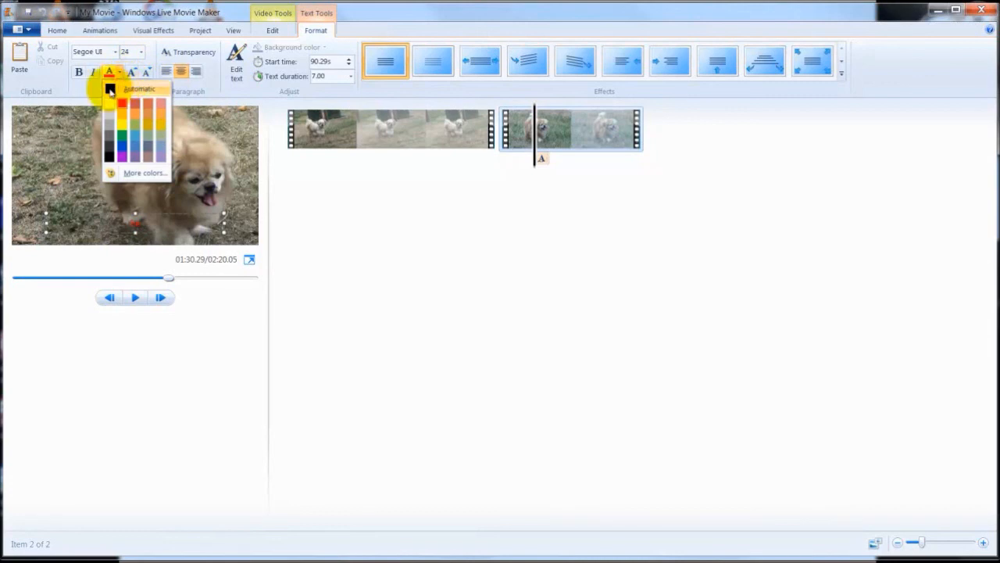
left_click(110, 90)
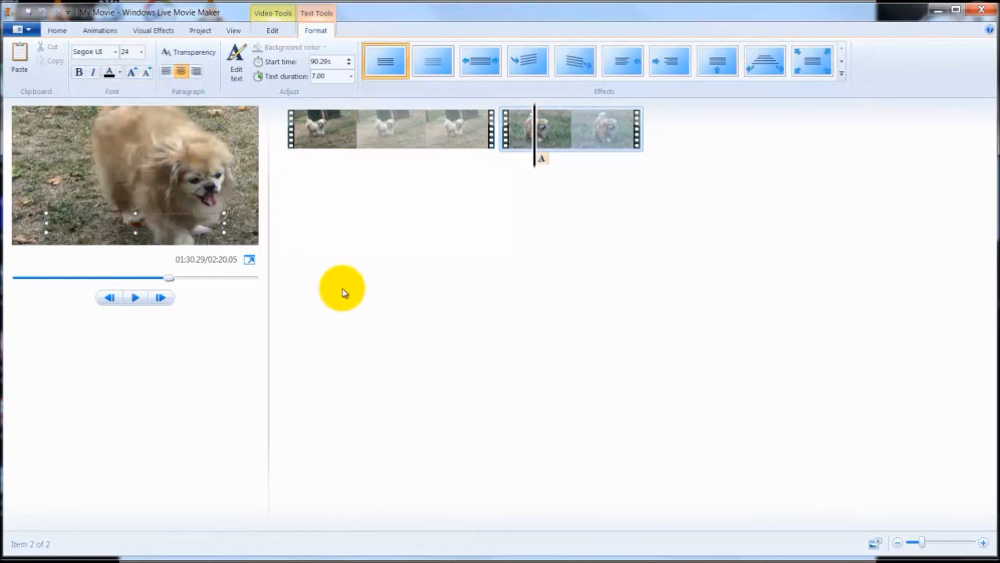